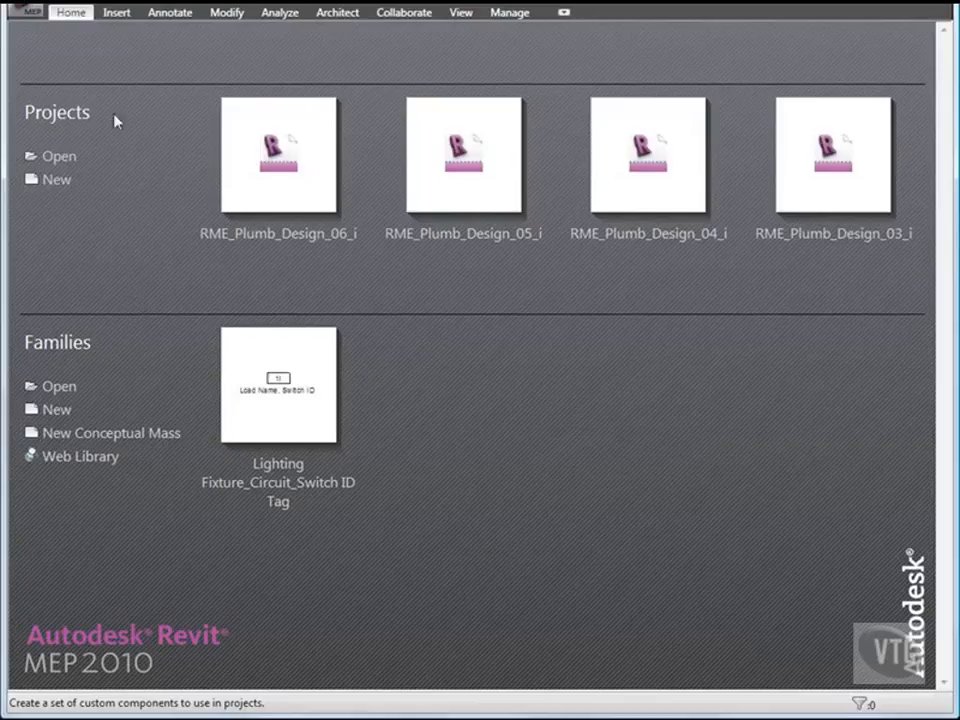
- Open the project RME_FP_Planning_01_i from the 05_Fire Protection Systems training folder
click(29, 18)
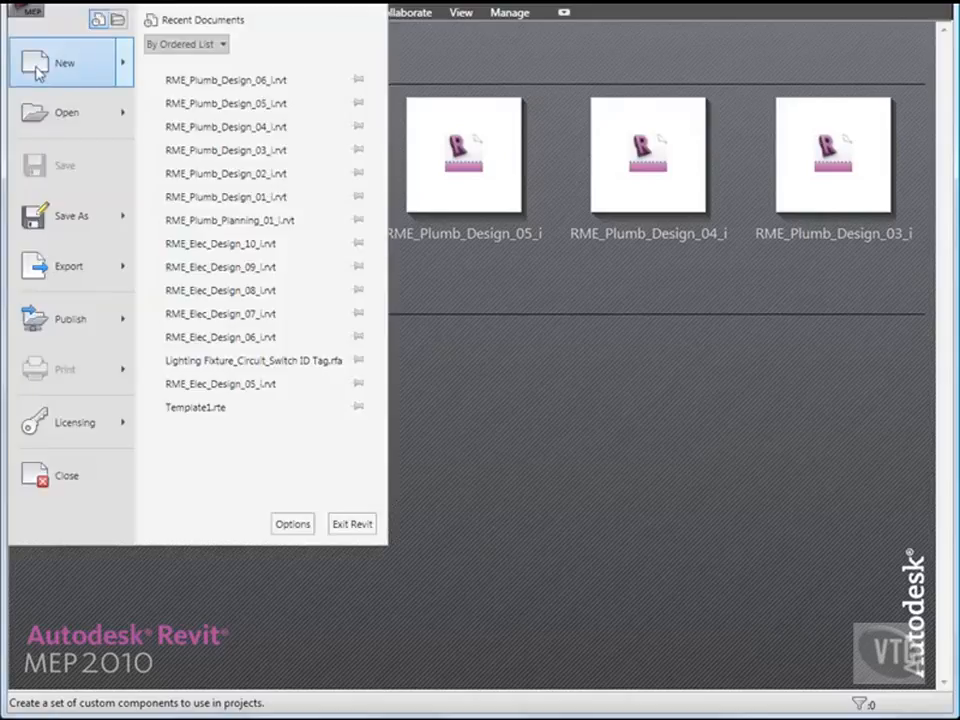
click(50, 116)
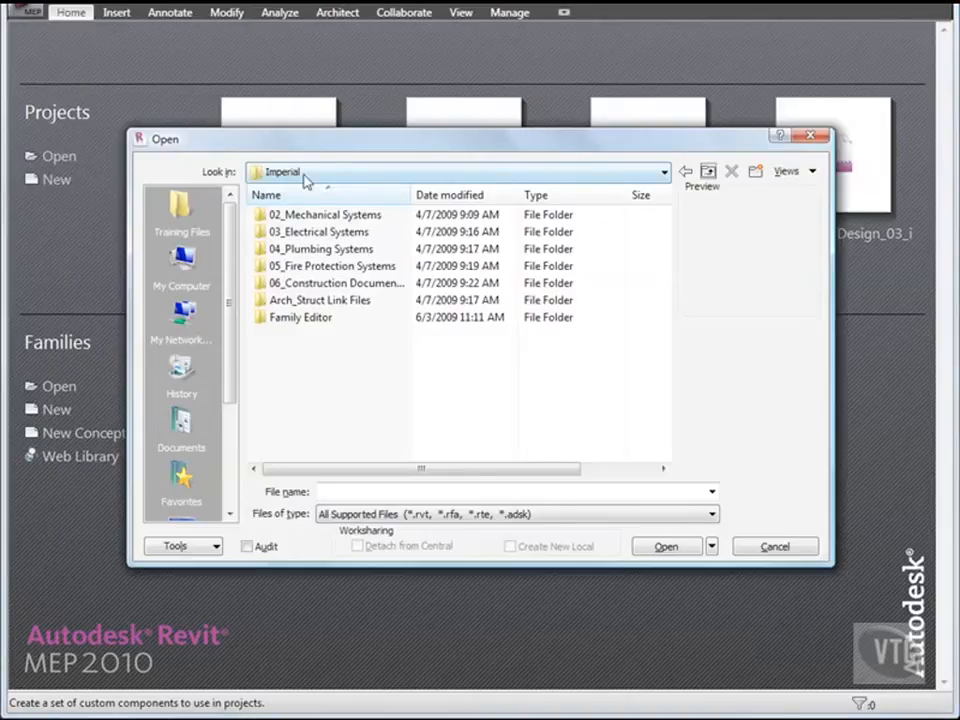
double_click(325, 267)
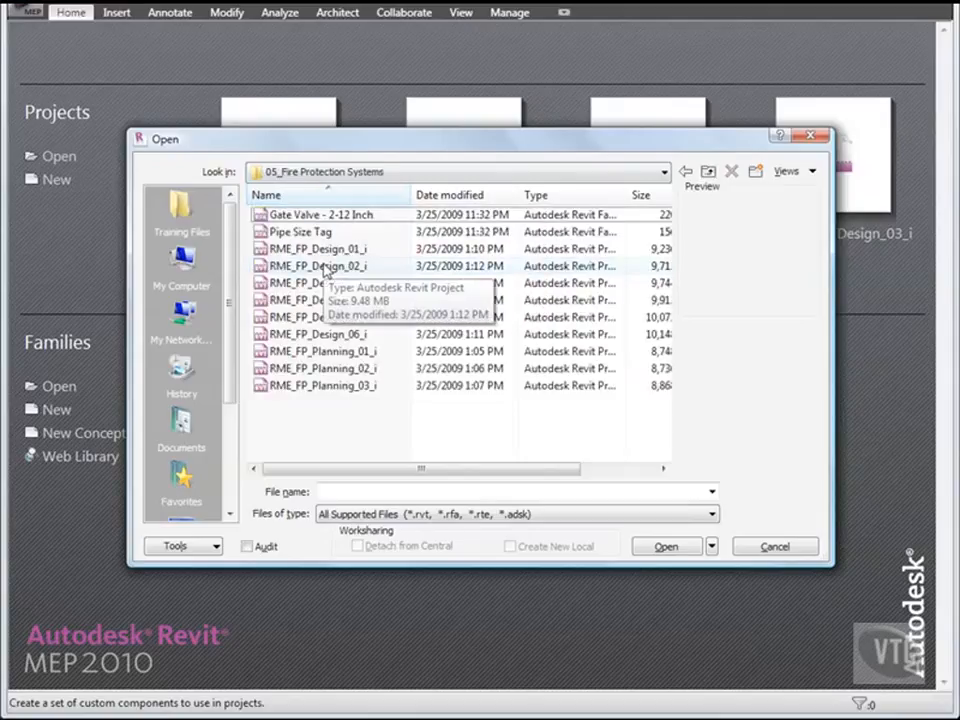
double_click(333, 353)
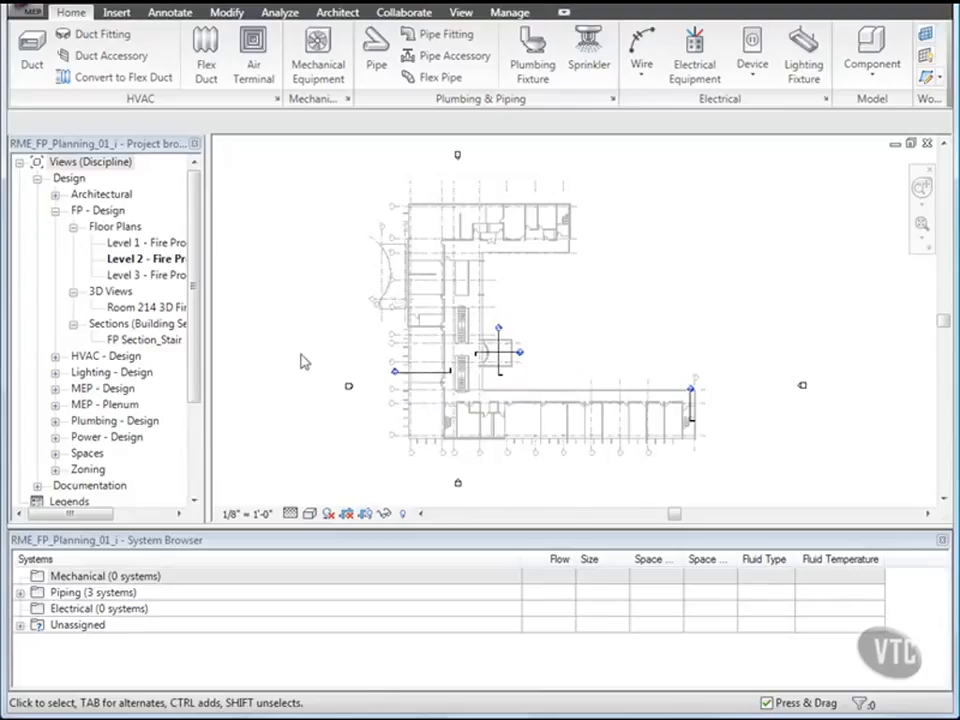
- Duplicate the Standard pipe type found among the project's pipe families
drag(195, 381, 197, 463)
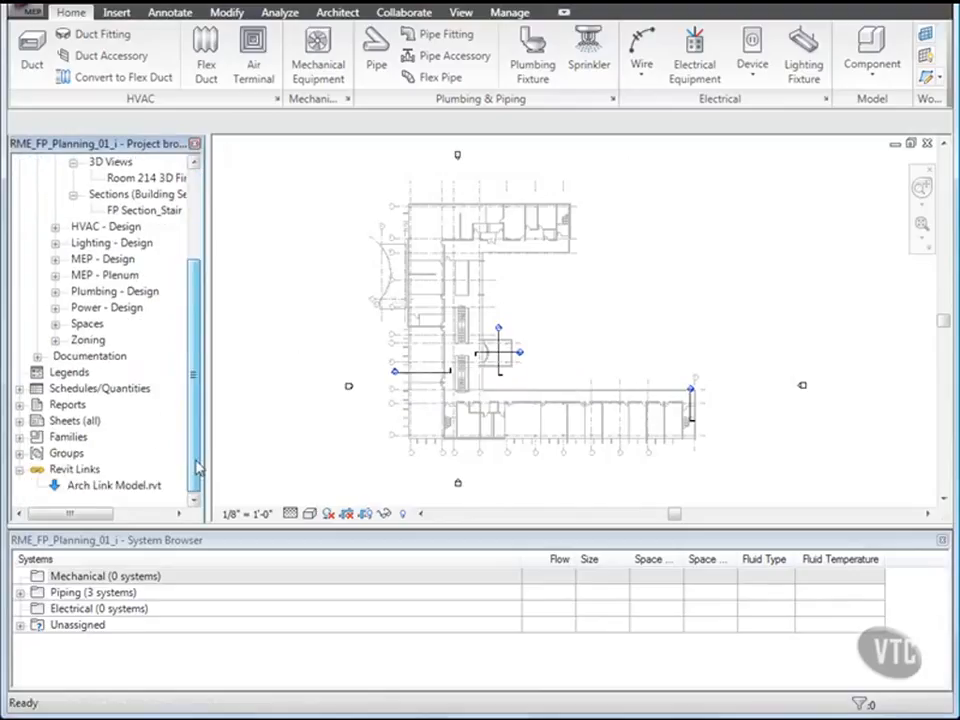
click(20, 438)
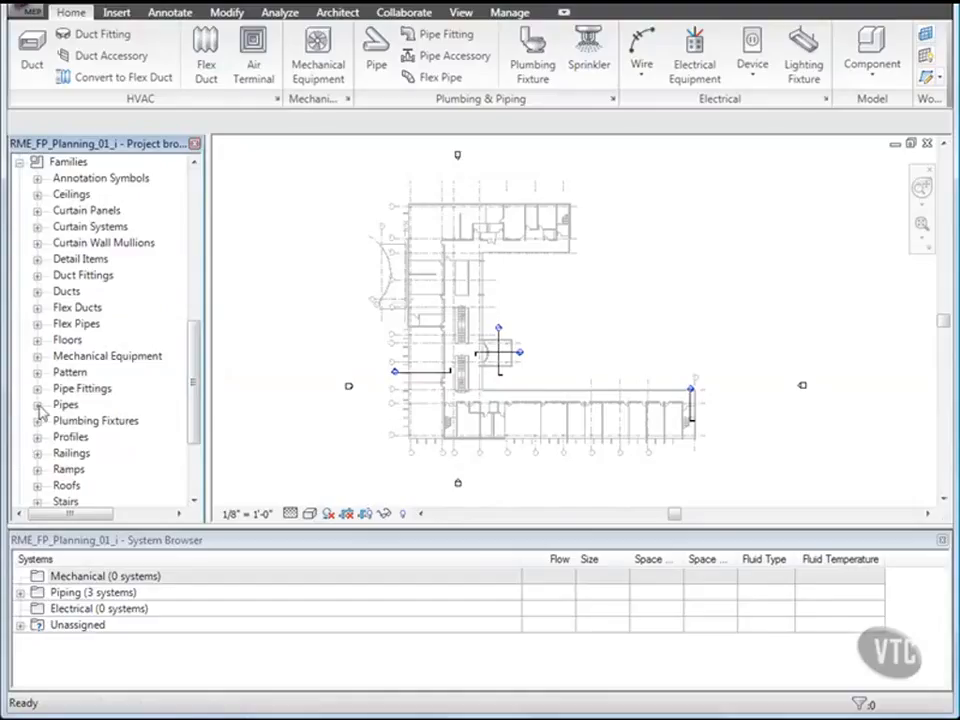
click(38, 405)
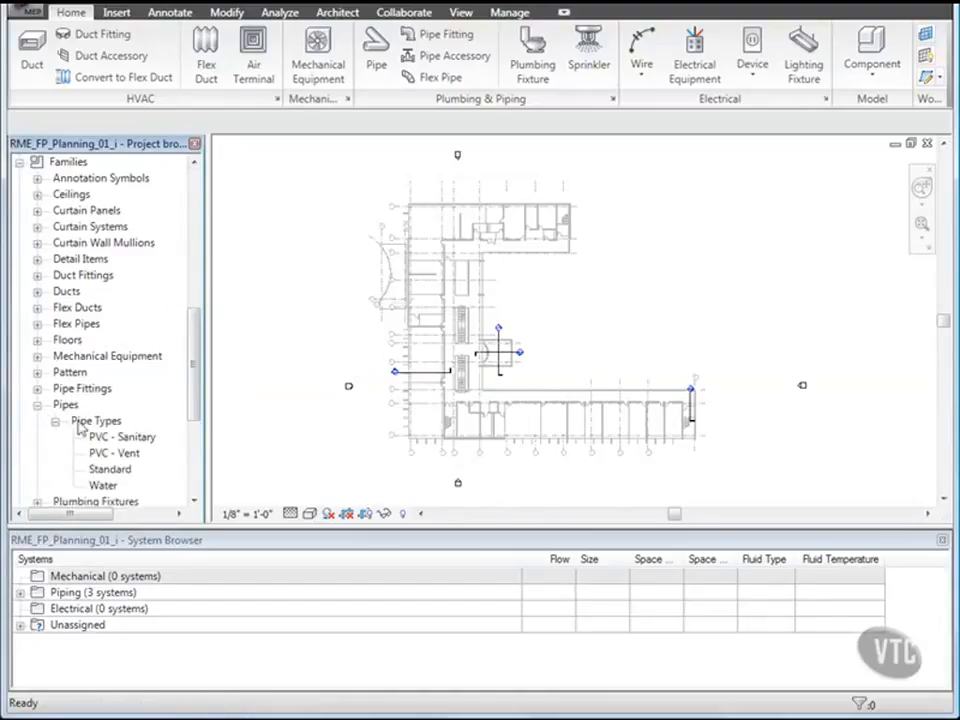
right_click(99, 476)
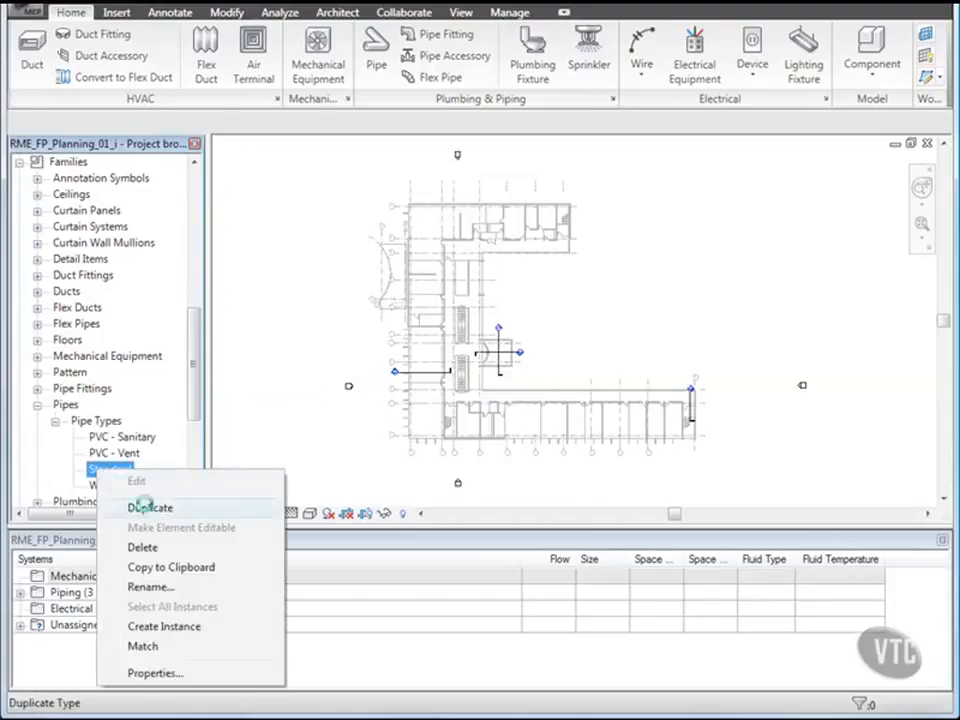
click(135, 508)
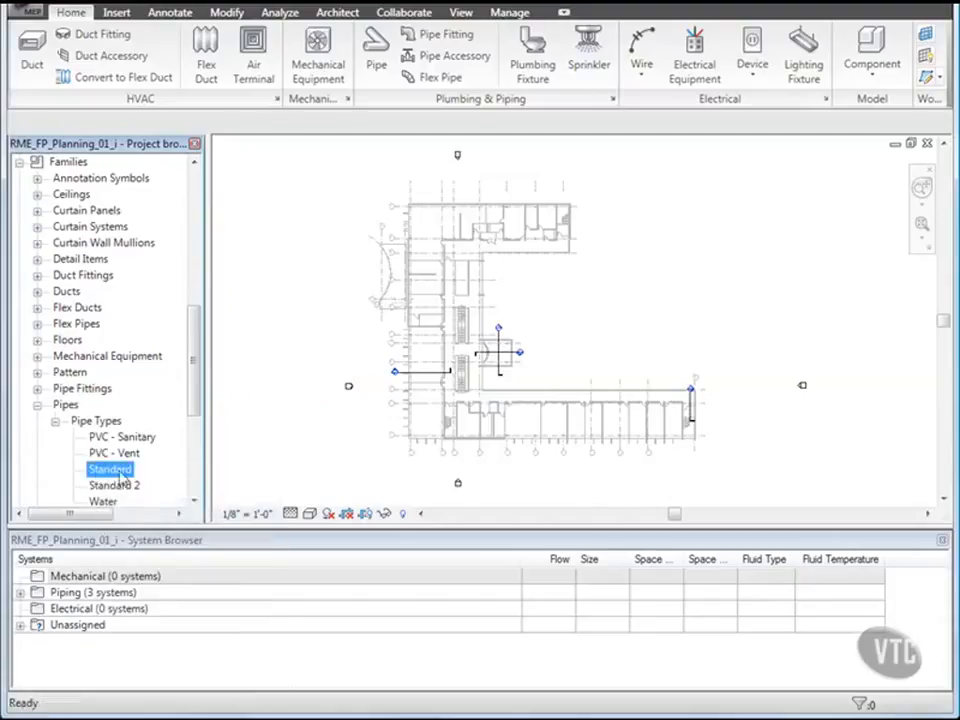
- Rename the duplicated pipe type Standard 2 as Fire Protection Wet
scroll(122, 482, down, 2)
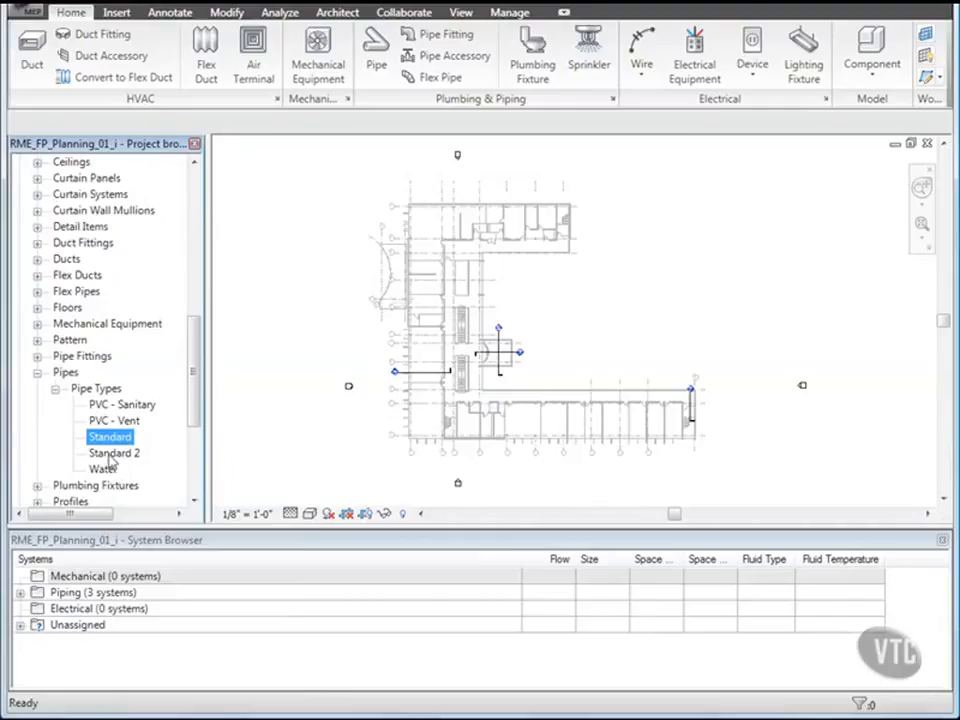
right_click(113, 455)
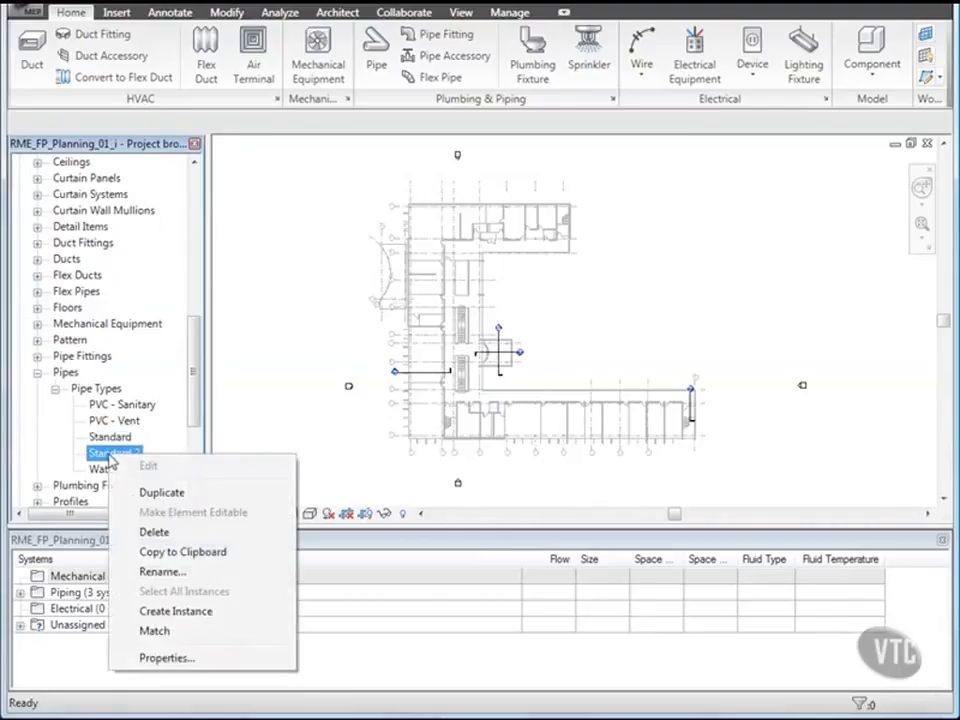
click(160, 572)
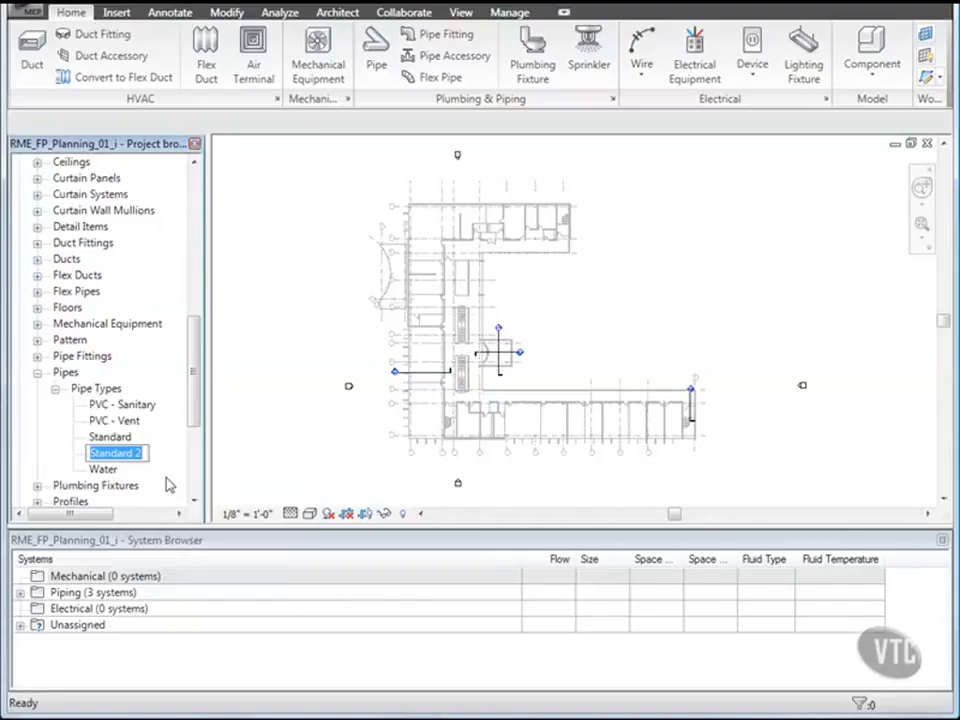
text(Fire P)
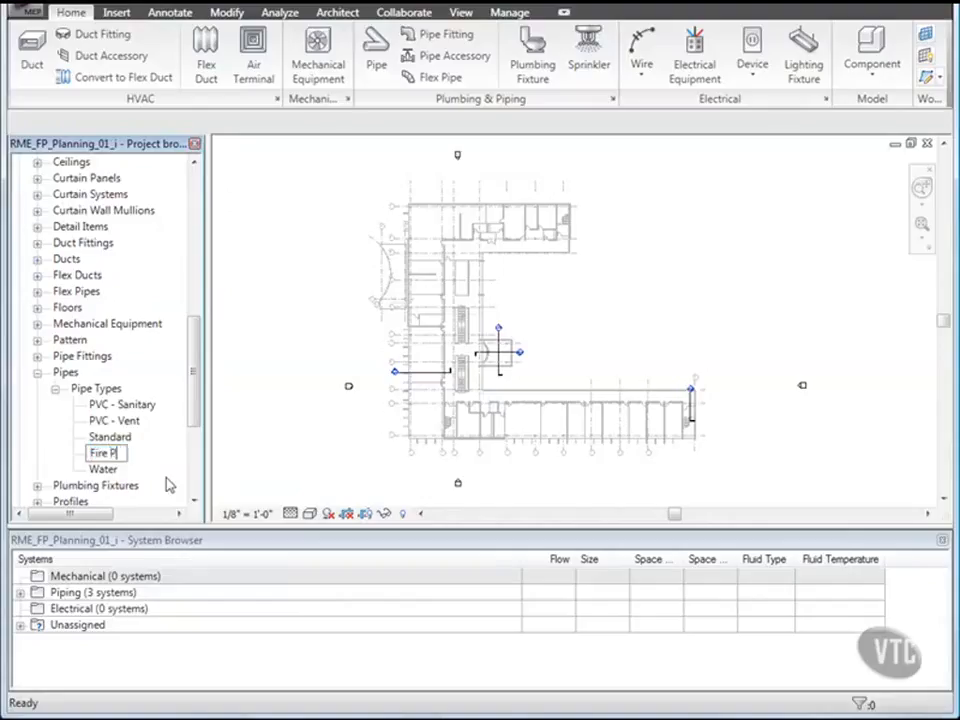
text(rotection Wet)
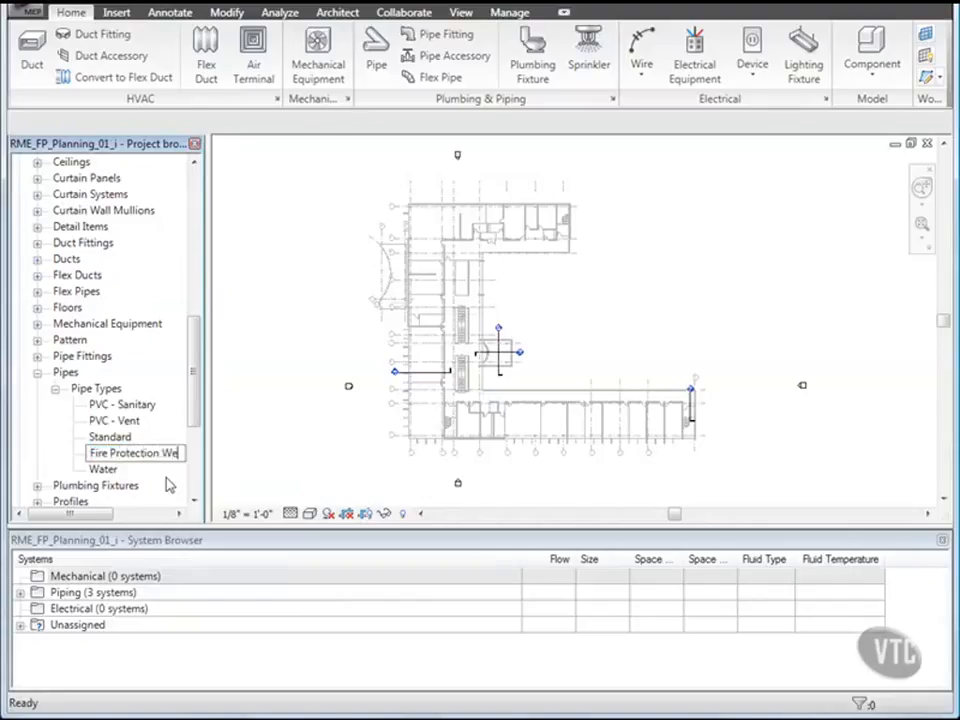
key(Return)
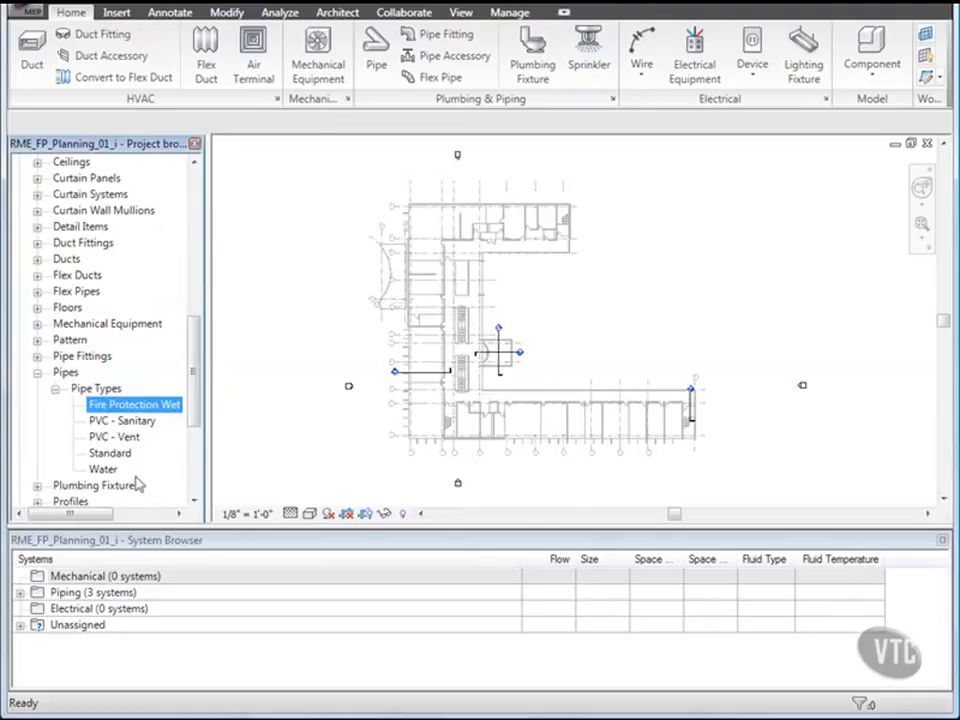
- Set the material of the Fire Protection Wet pipe type to Carbon Steel in its type properties
right_click(115, 407)
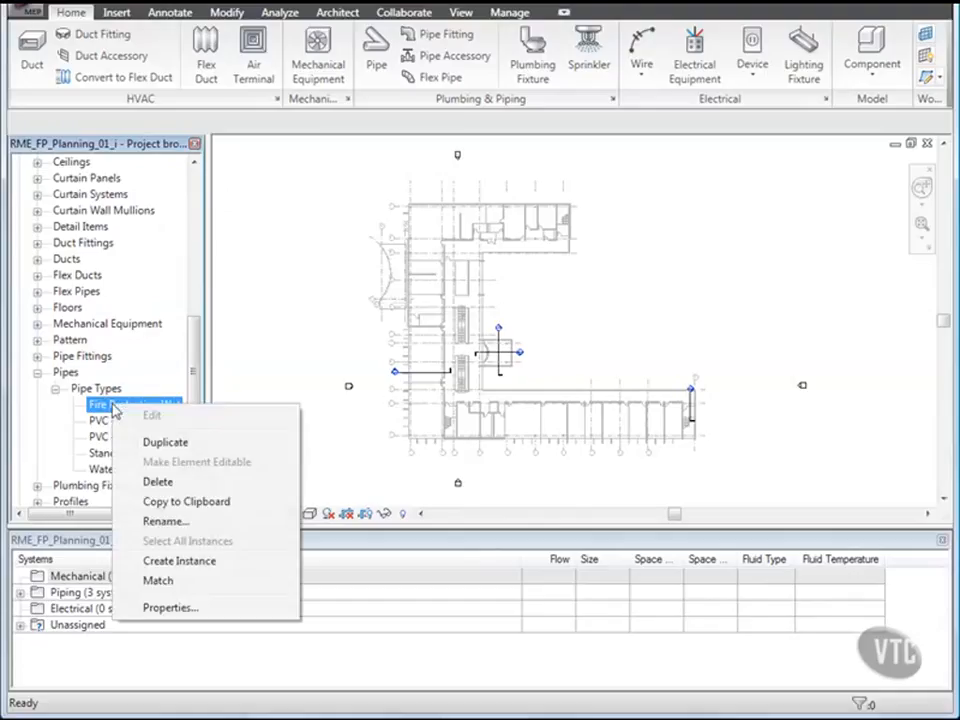
click(182, 608)
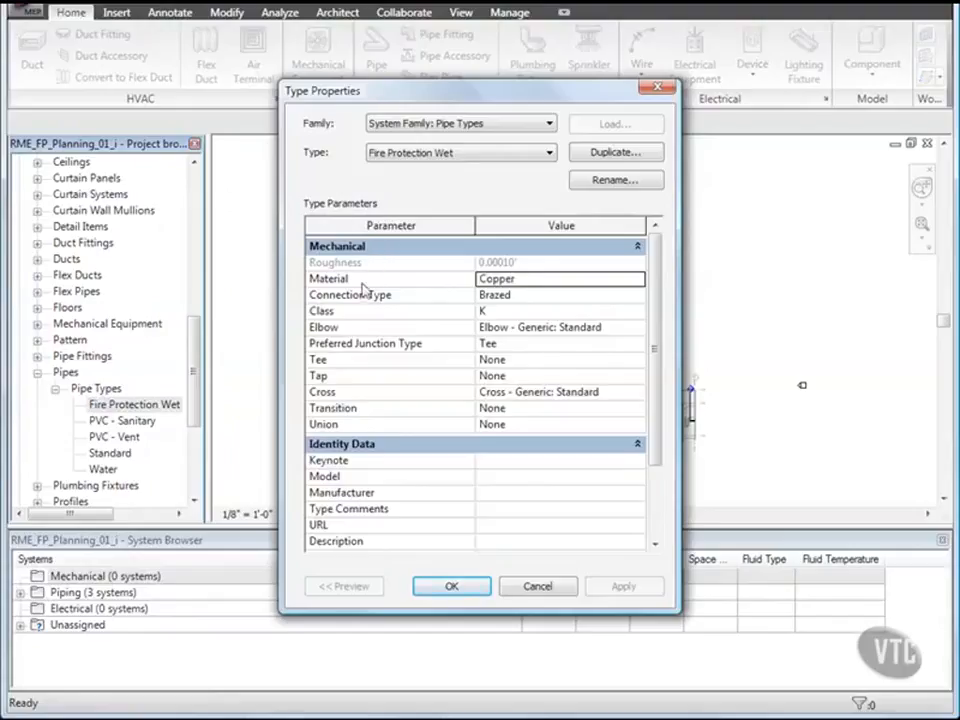
click(564, 280)
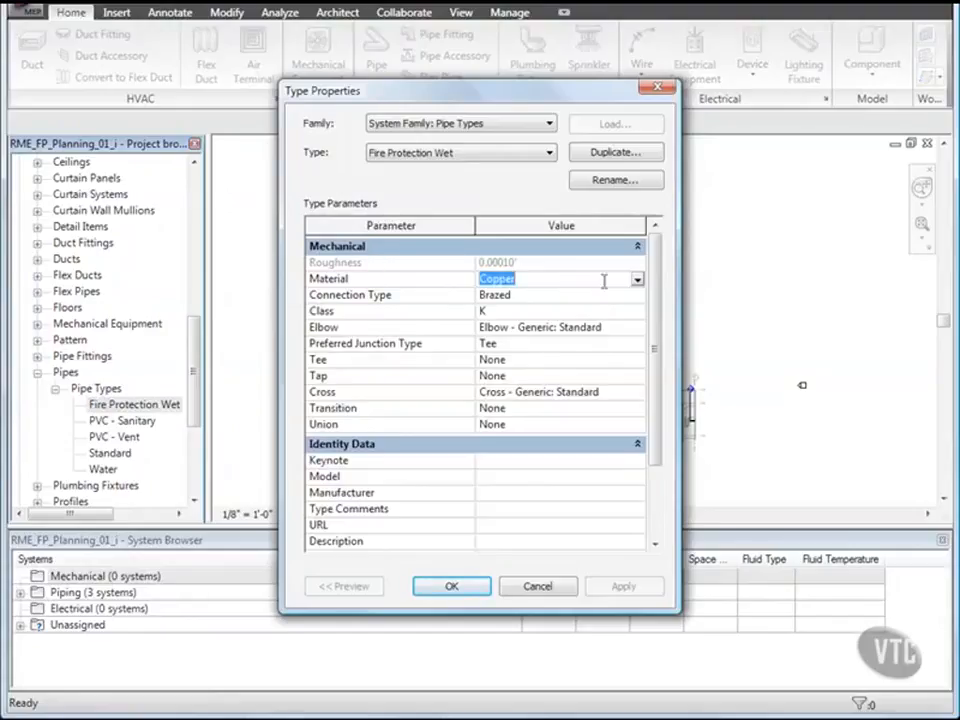
click(637, 280)
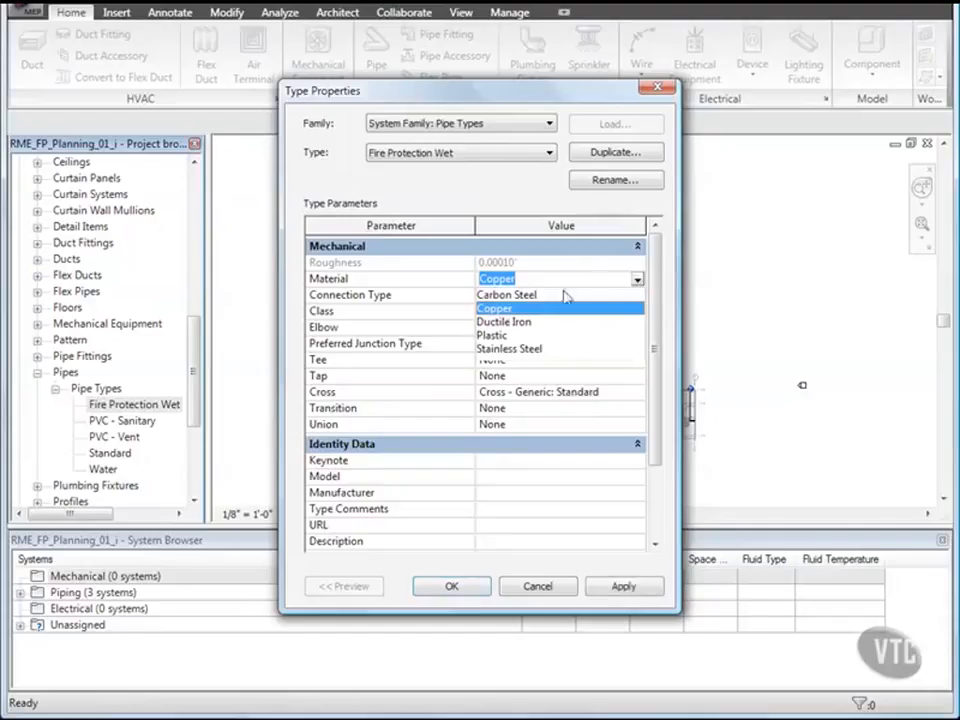
click(528, 295)
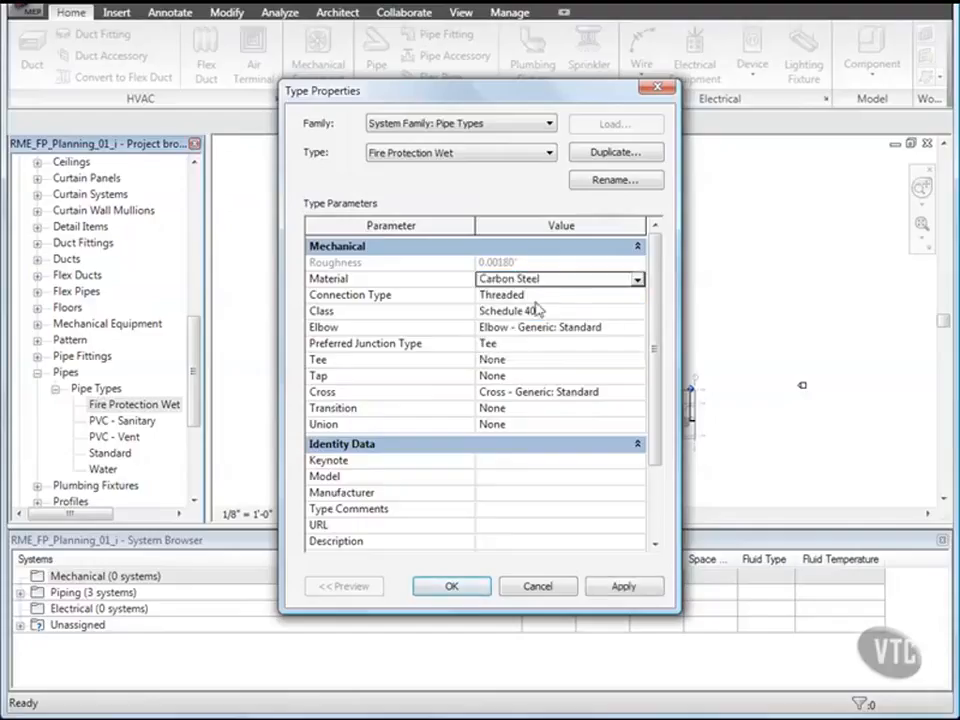
click(454, 586)
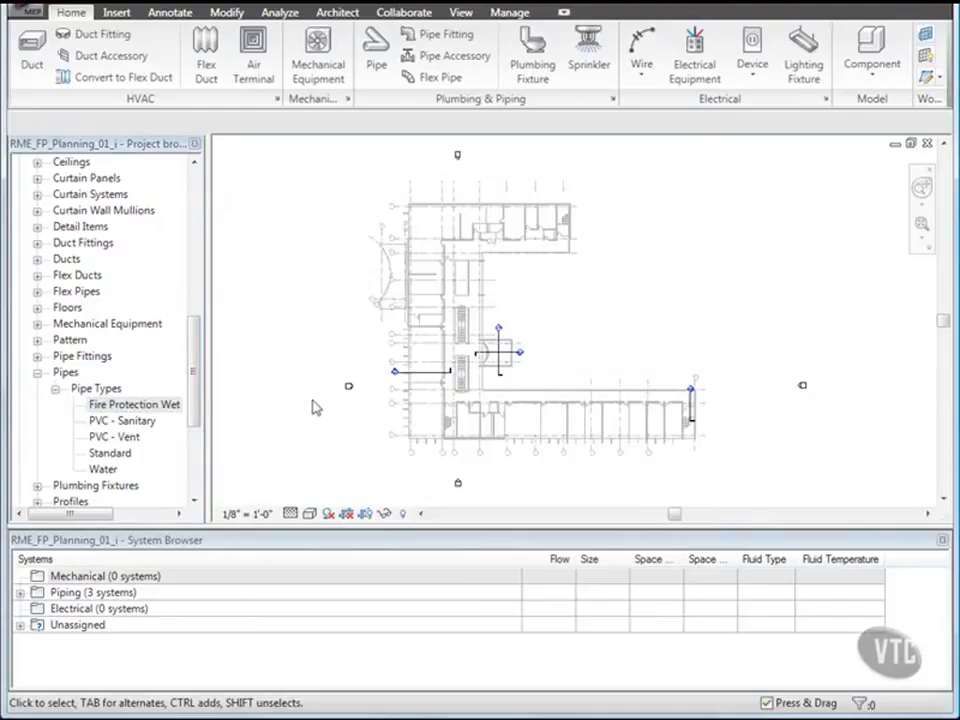
- In the mechanical settings, assign the Fire Protection Wet pipe type to main pipe conversion for the Fire Protection Wet system
click(507, 14)
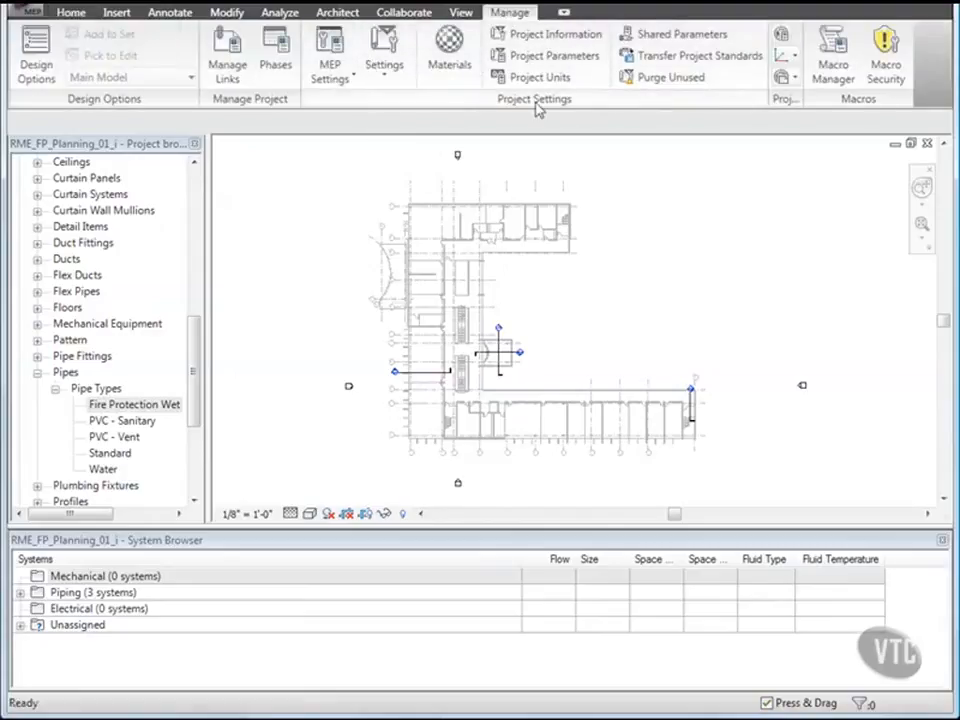
click(345, 79)
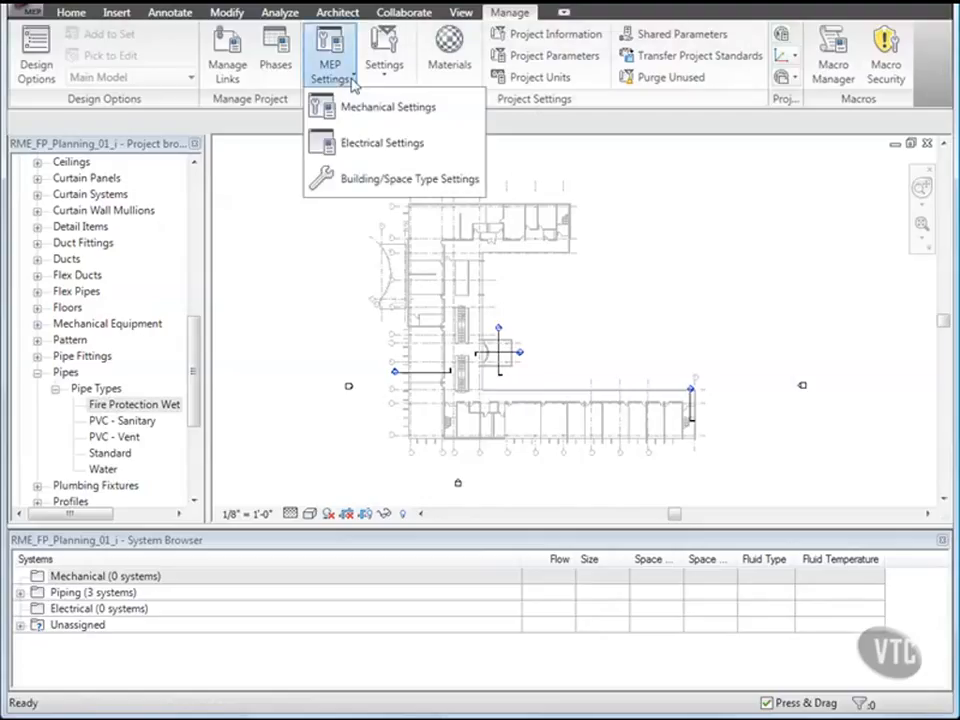
click(360, 108)
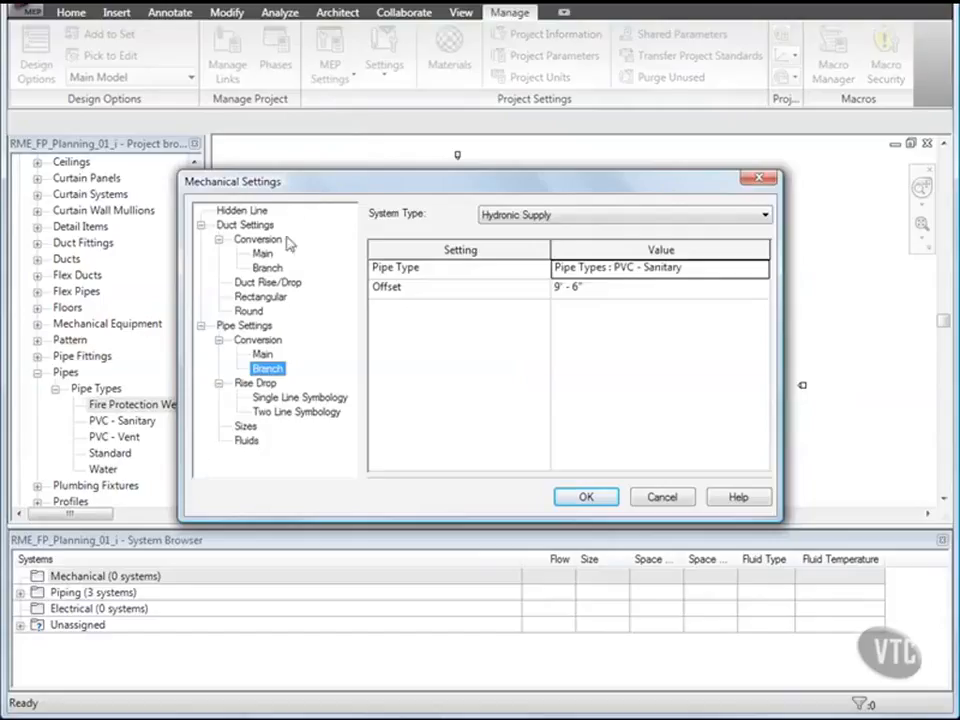
click(264, 356)
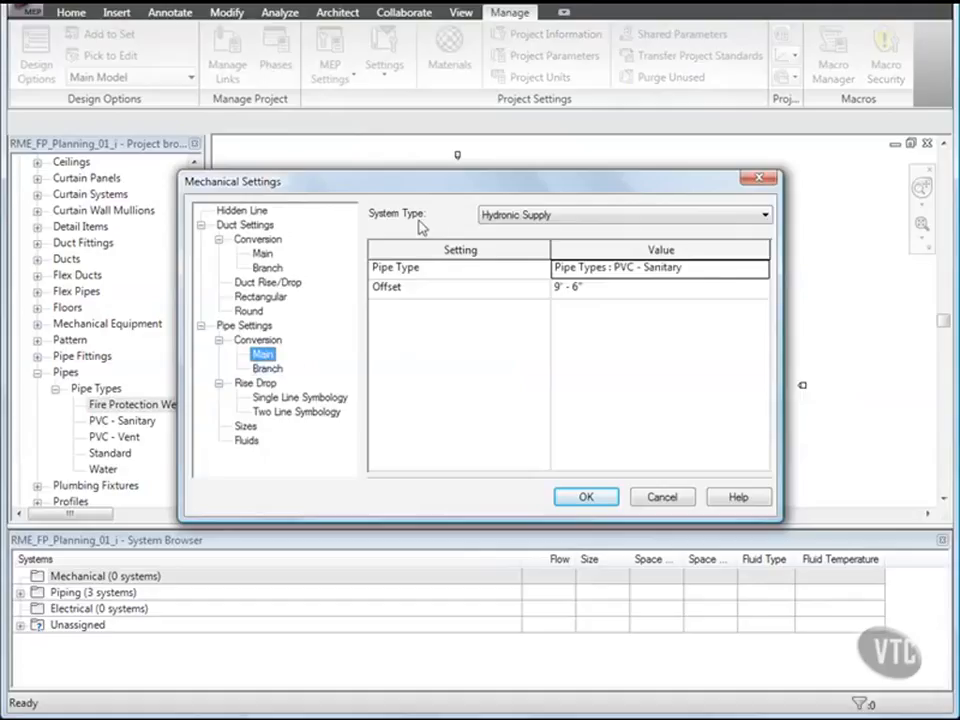
click(627, 218)
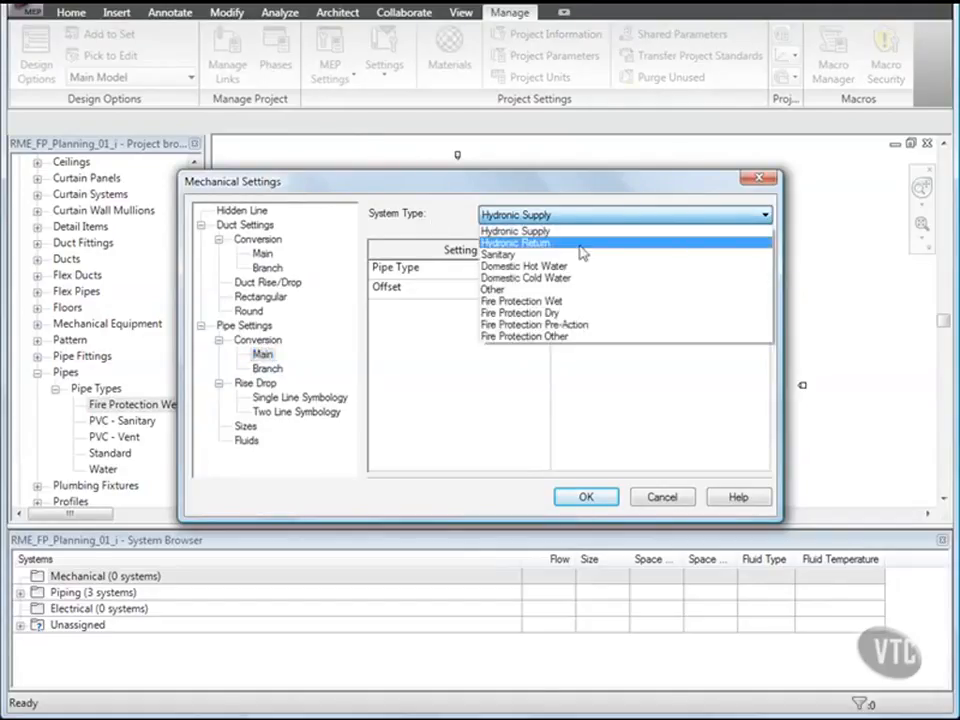
click(549, 301)
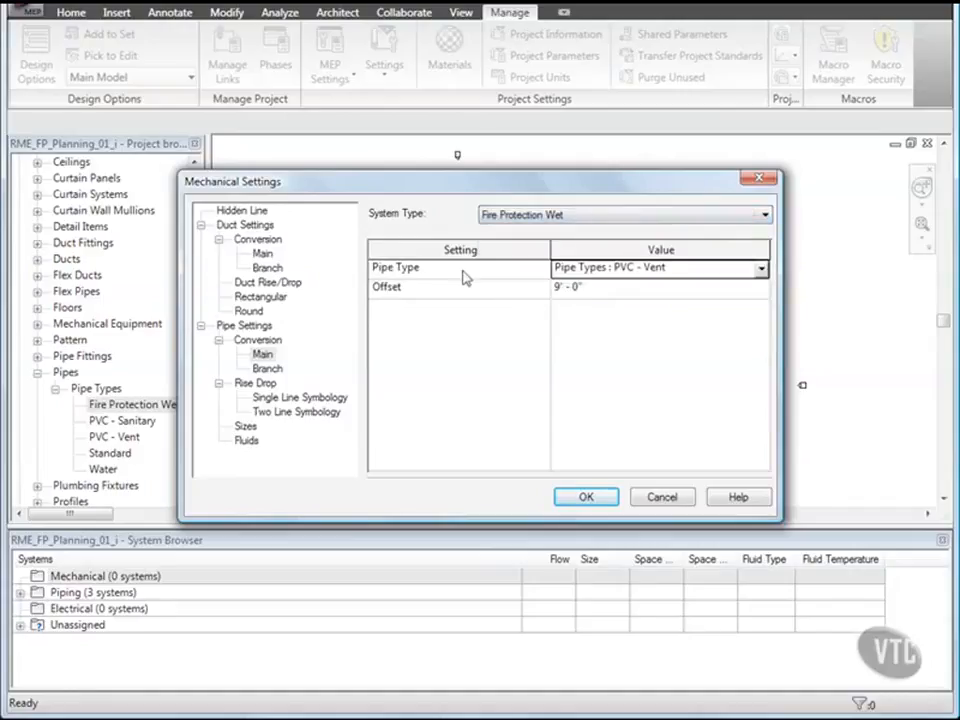
click(760, 270)
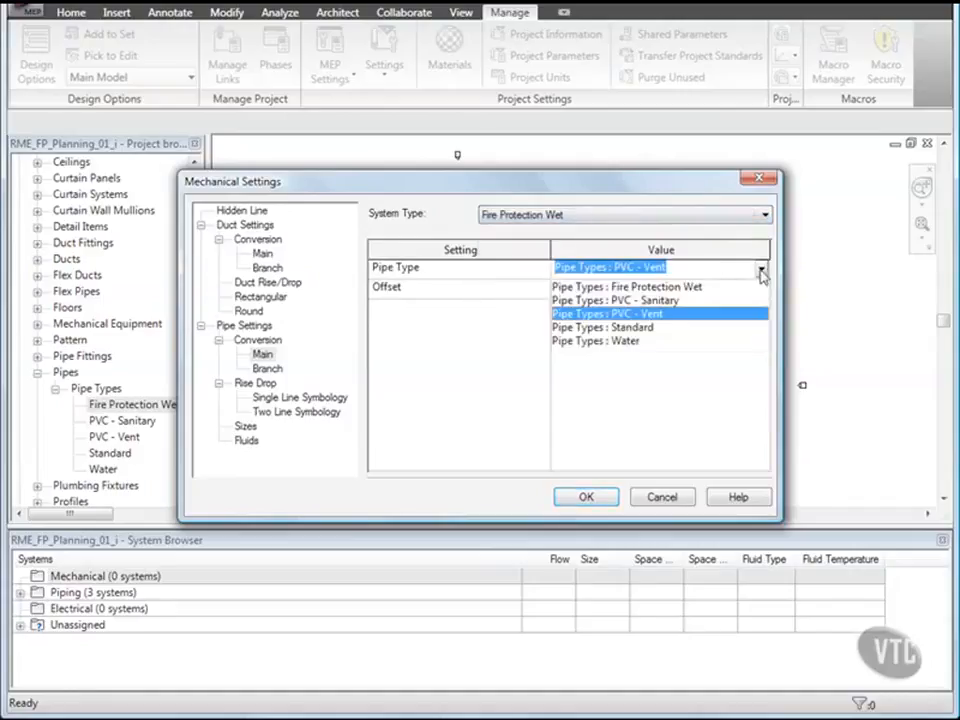
click(705, 287)
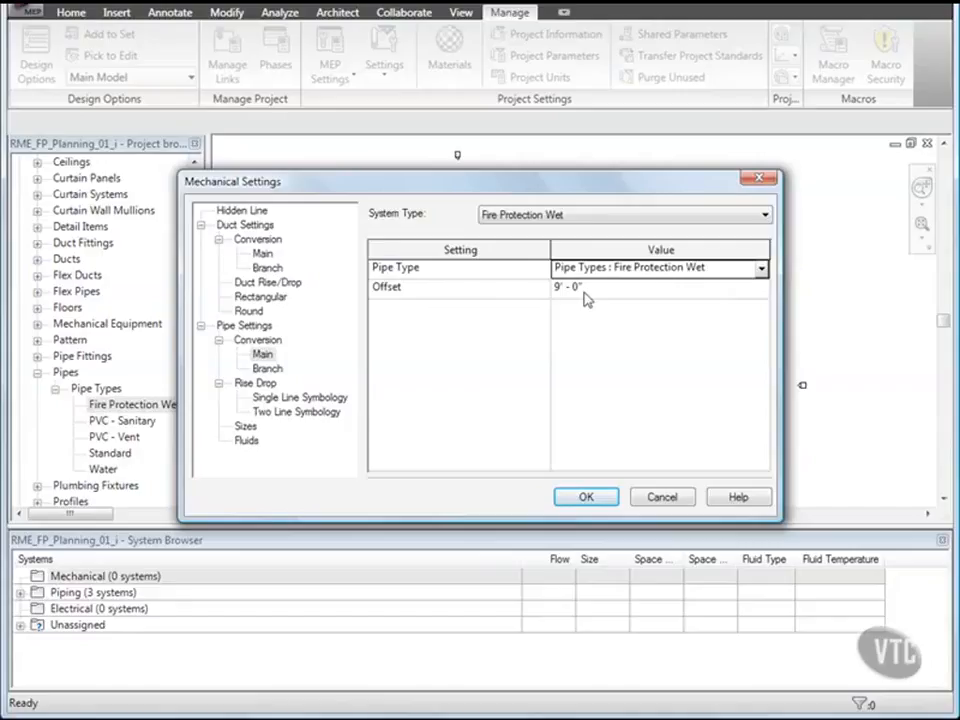
- Assign the Fire Protection Wet pipe type to branch pipe conversion for the Fire Protection Wet system
click(265, 370)
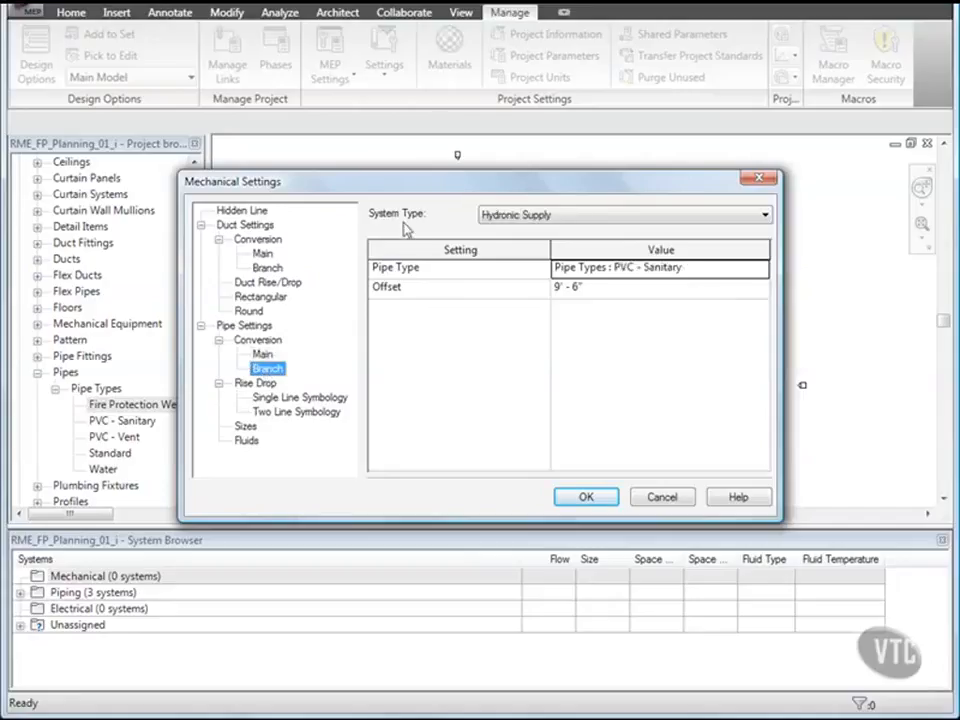
click(647, 217)
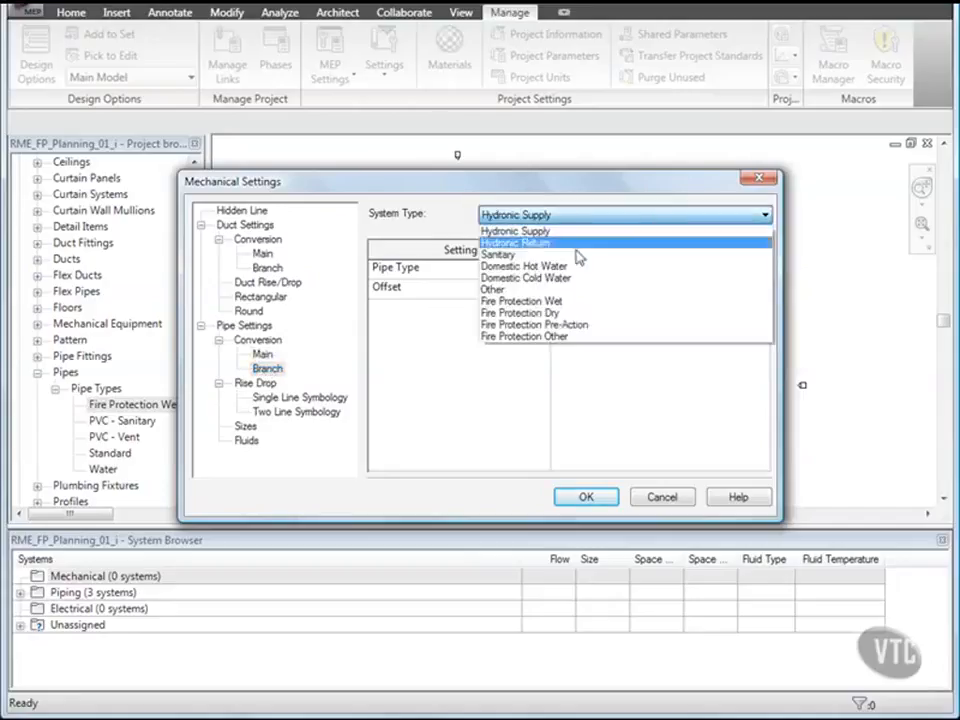
click(551, 303)
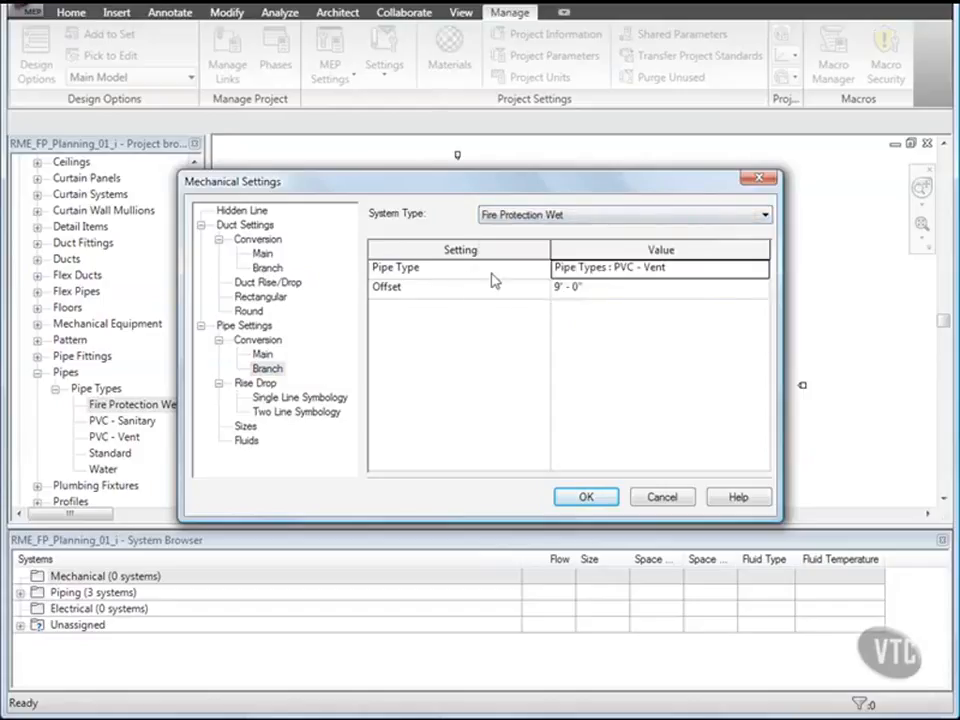
click(686, 269)
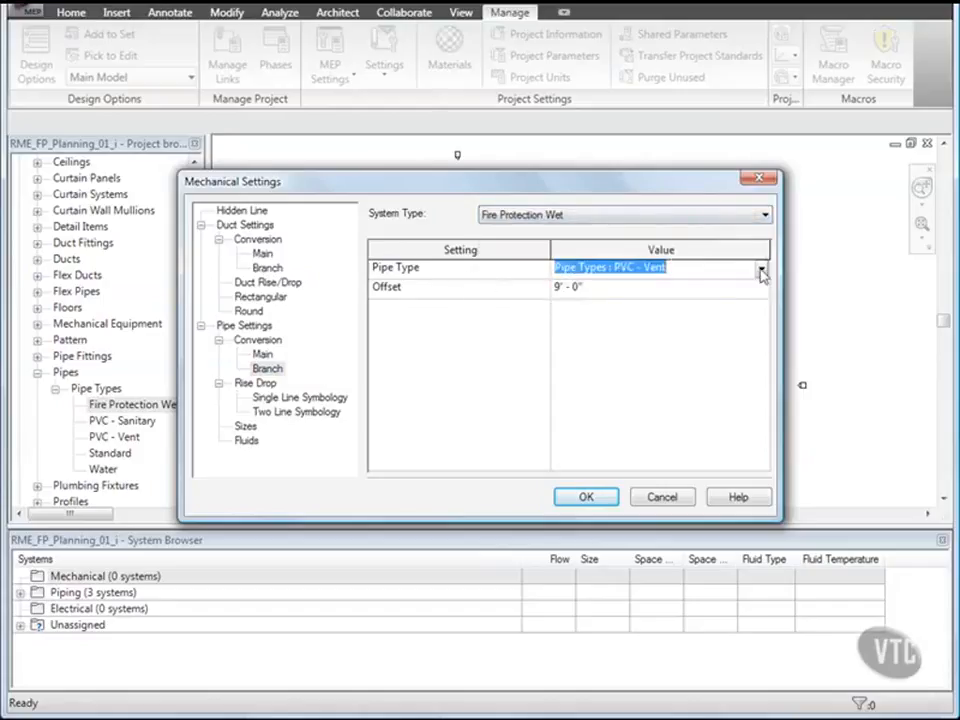
click(761, 271)
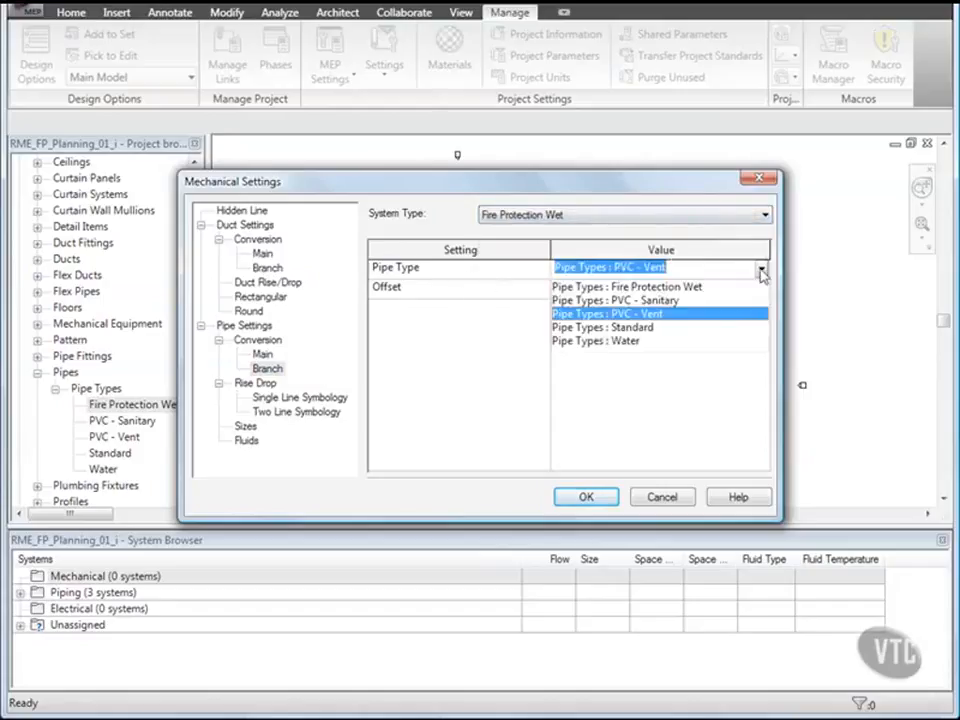
click(660, 287)
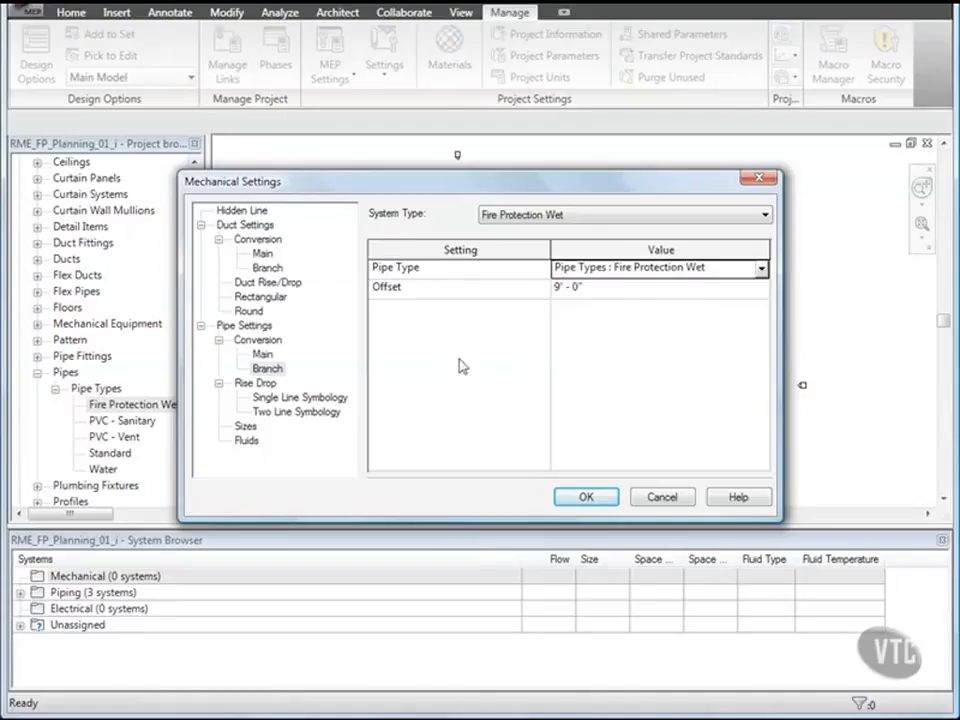
- Review the Fire Protection Wet main and branch pipe conversion settings and accept the mechanical settings
click(264, 355)
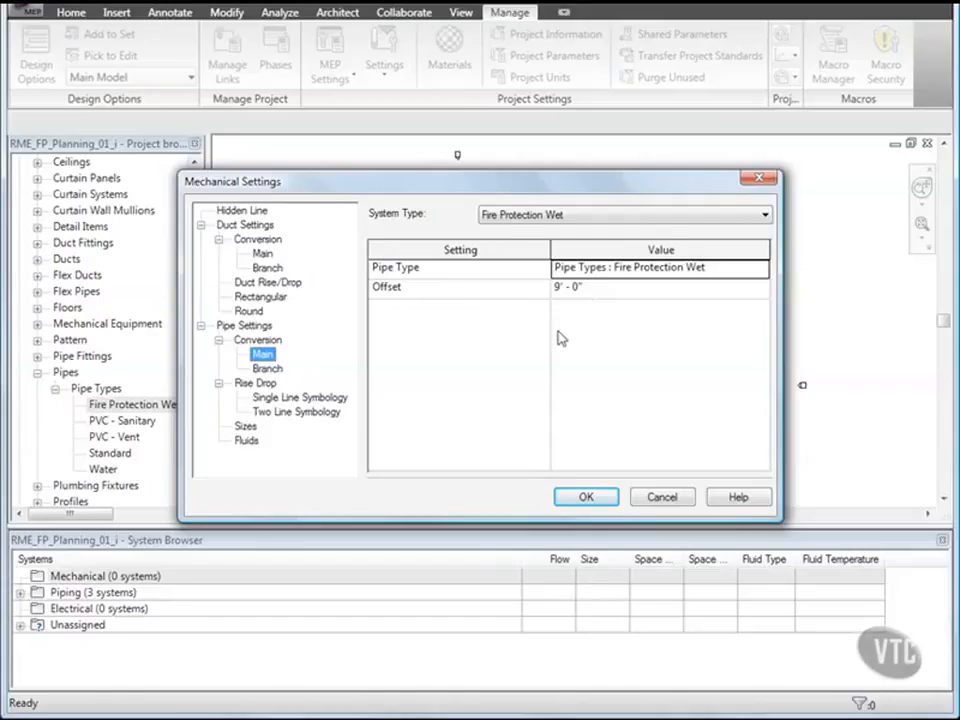
click(267, 369)
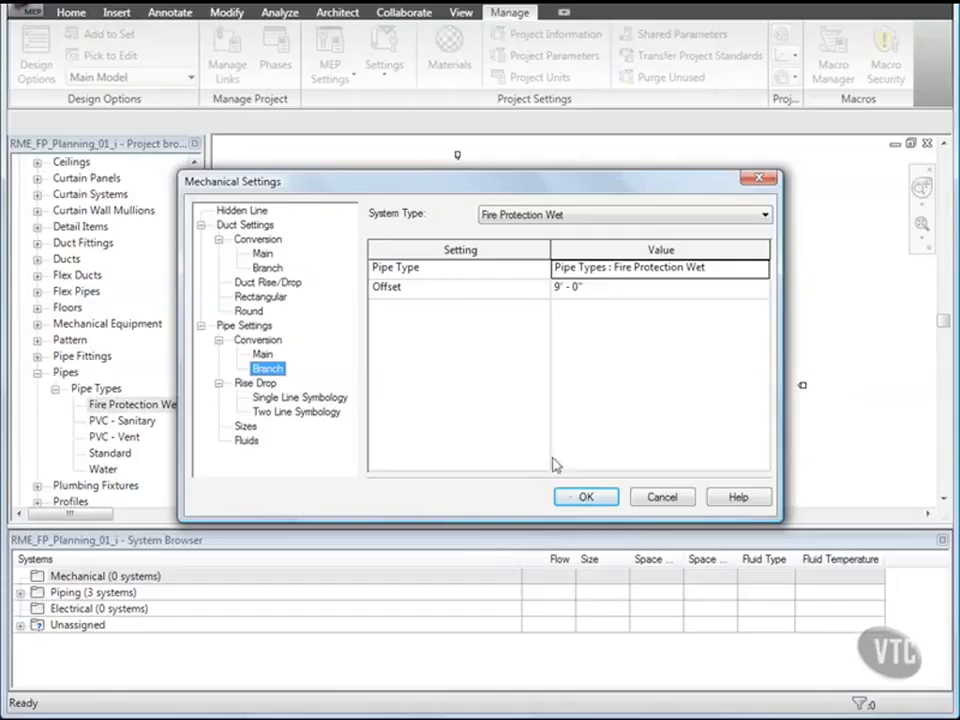
click(580, 497)
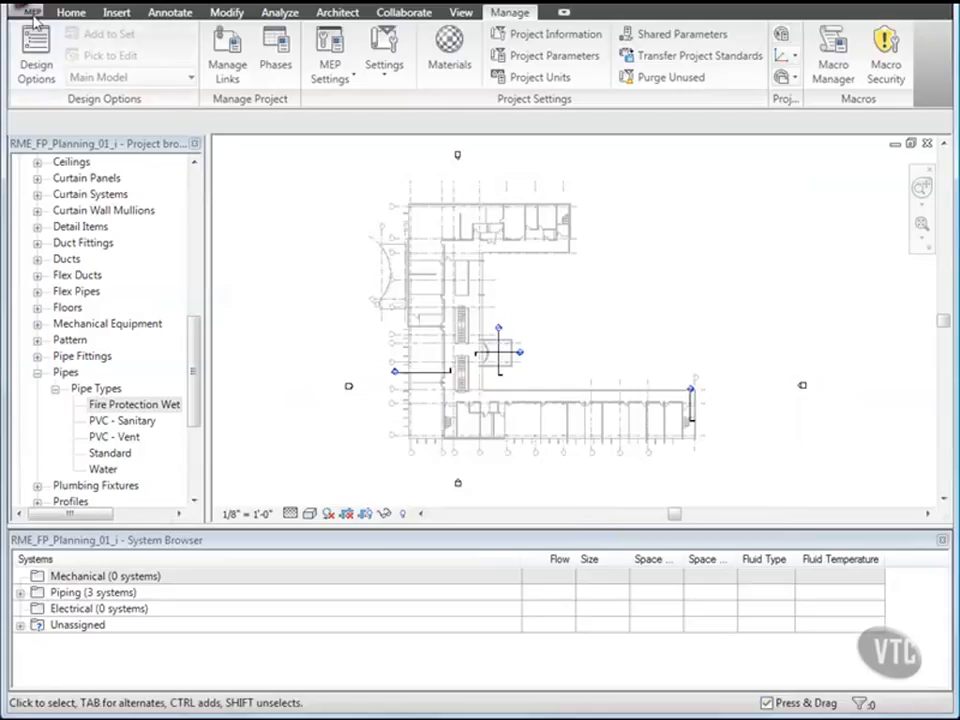
- Close the RME_FP_Planning_01_i project without saving its changes
click(30, 9)
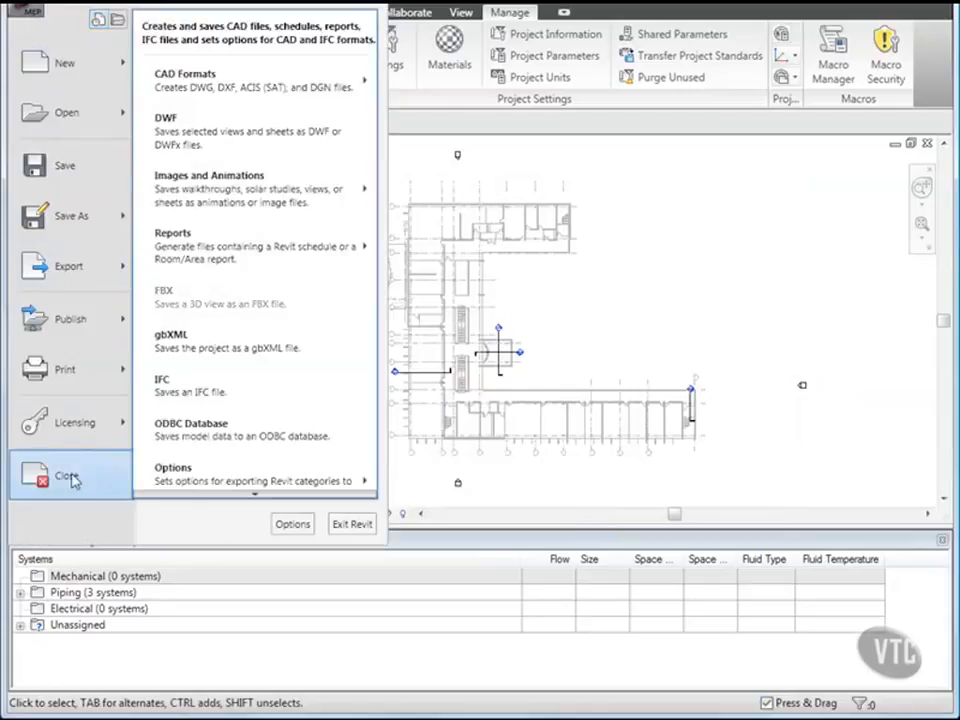
click(71, 481)
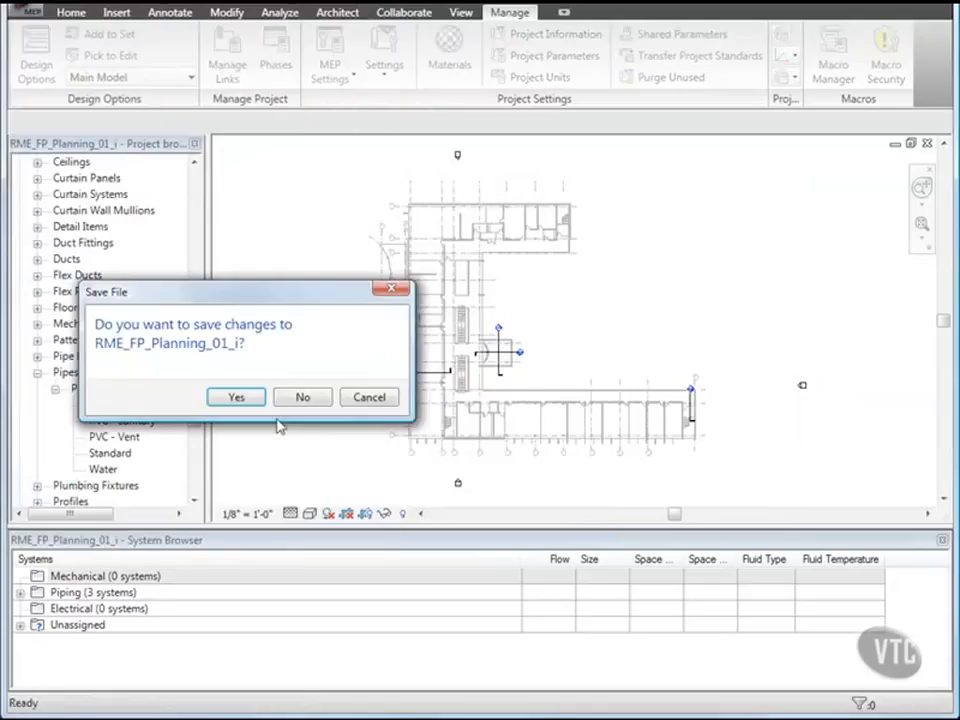
click(302, 399)
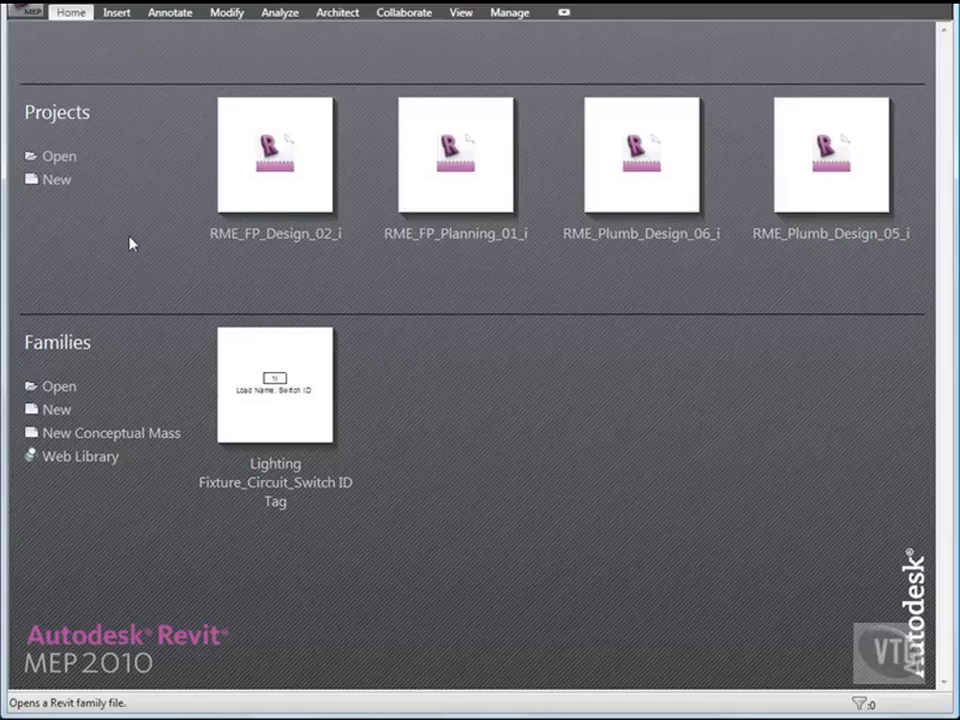
- Open the RME_FP_Planning_02_i project from the 05_Fire Protection Systems training folder
click(33, 16)
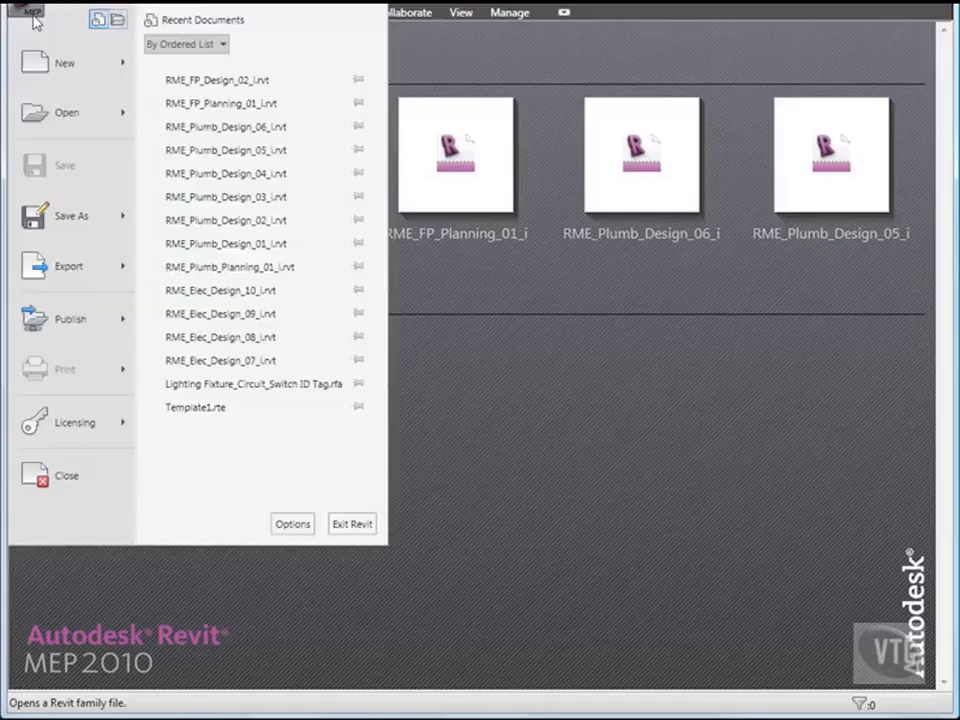
click(47, 120)
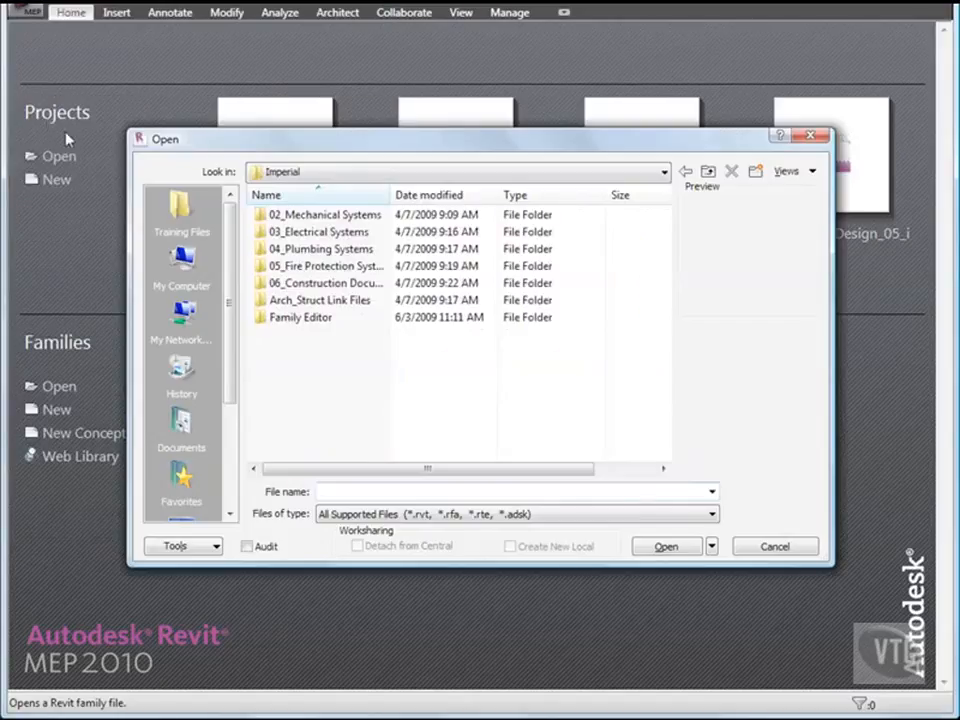
double_click(389, 194)
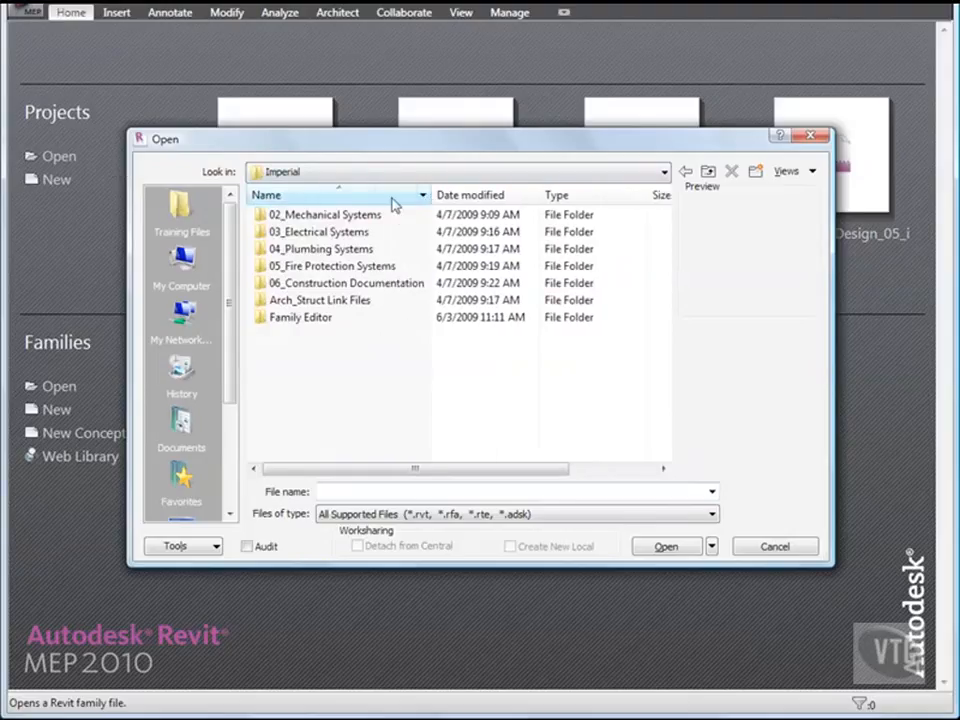
double_click(326, 266)
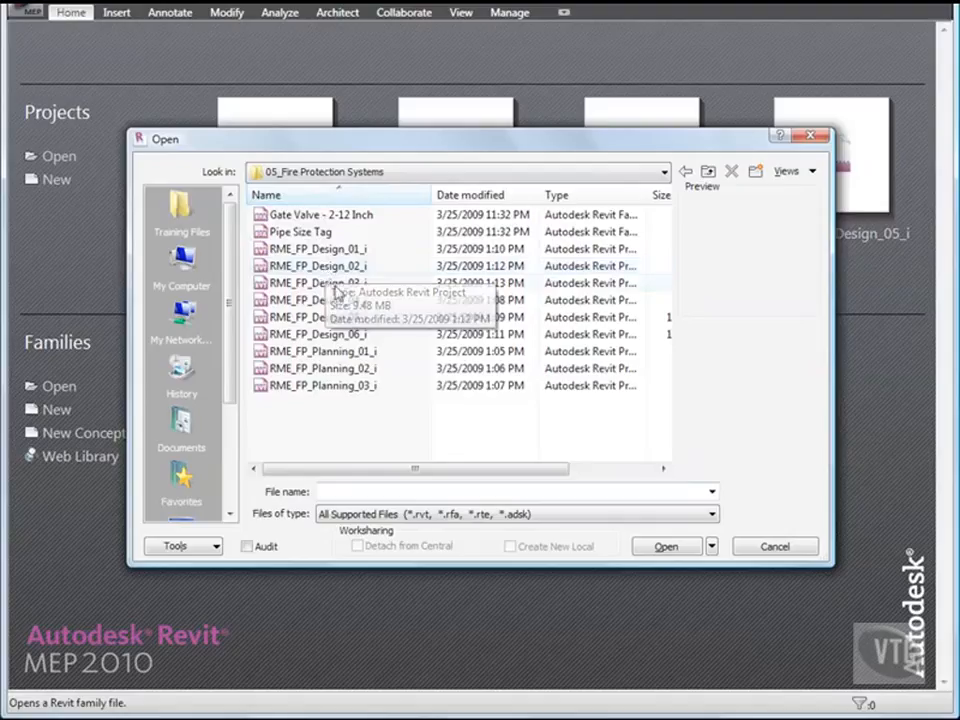
double_click(338, 368)
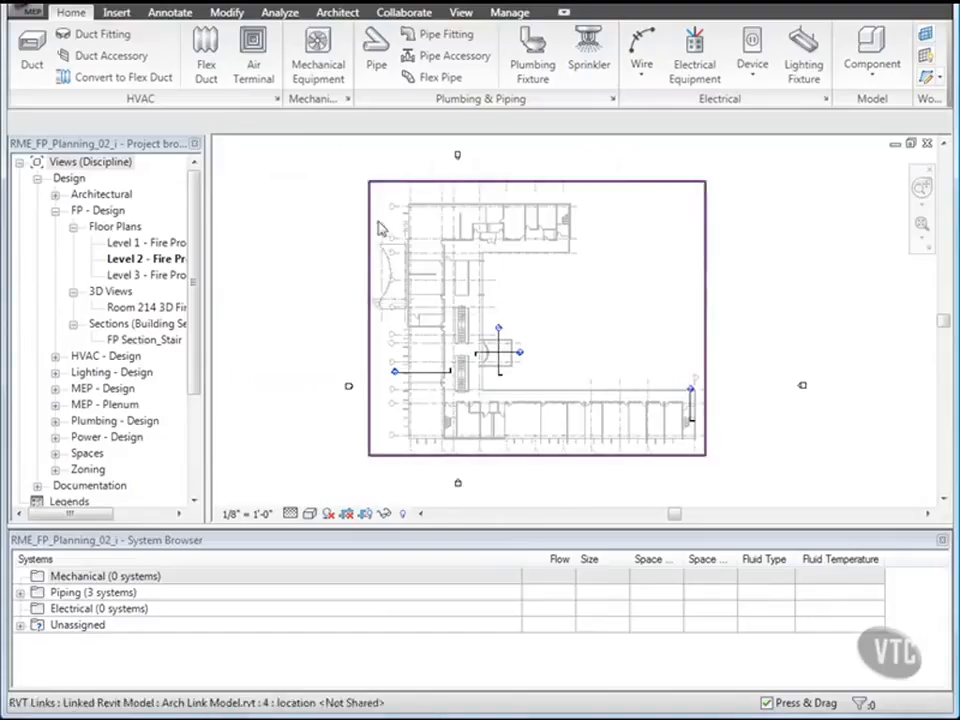
- Add a project parameter named Sprinkler Zone and group it under Fire Protection
click(510, 12)
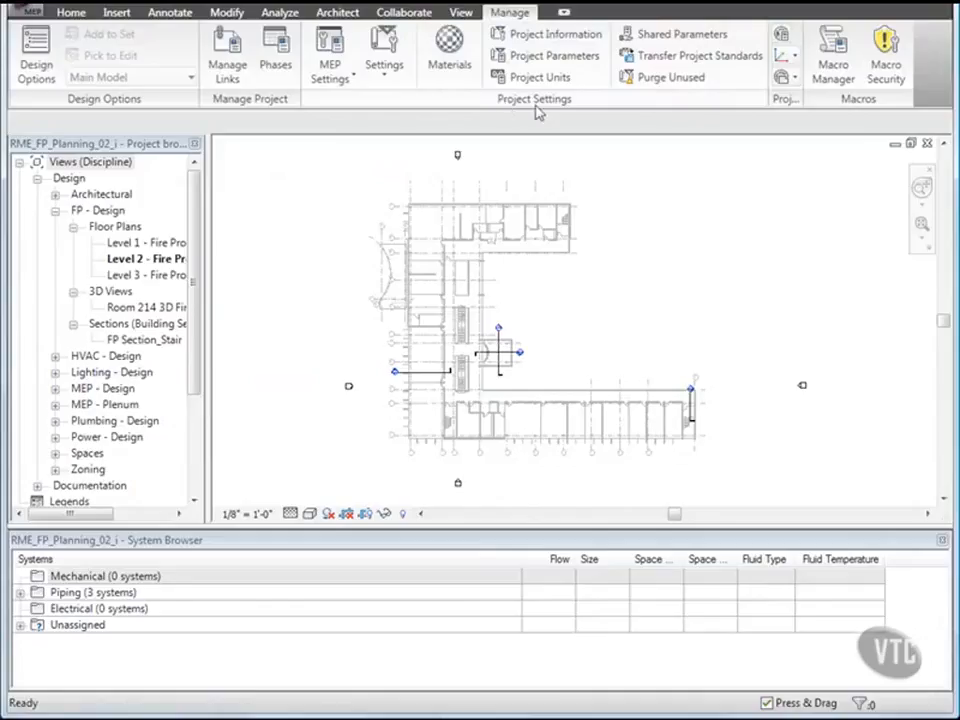
click(550, 55)
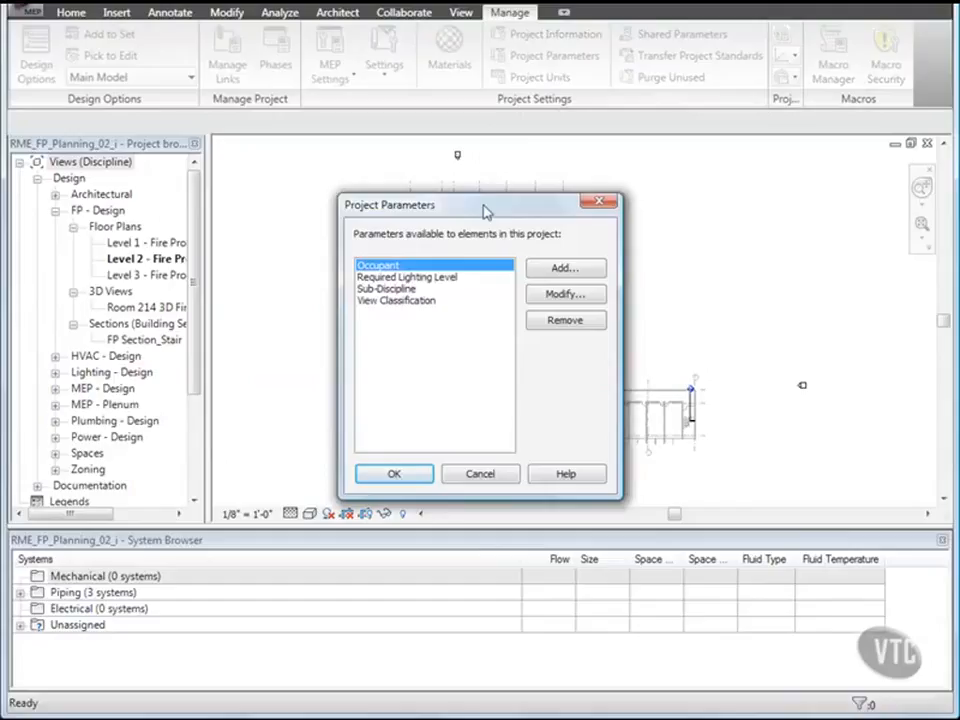
click(561, 268)
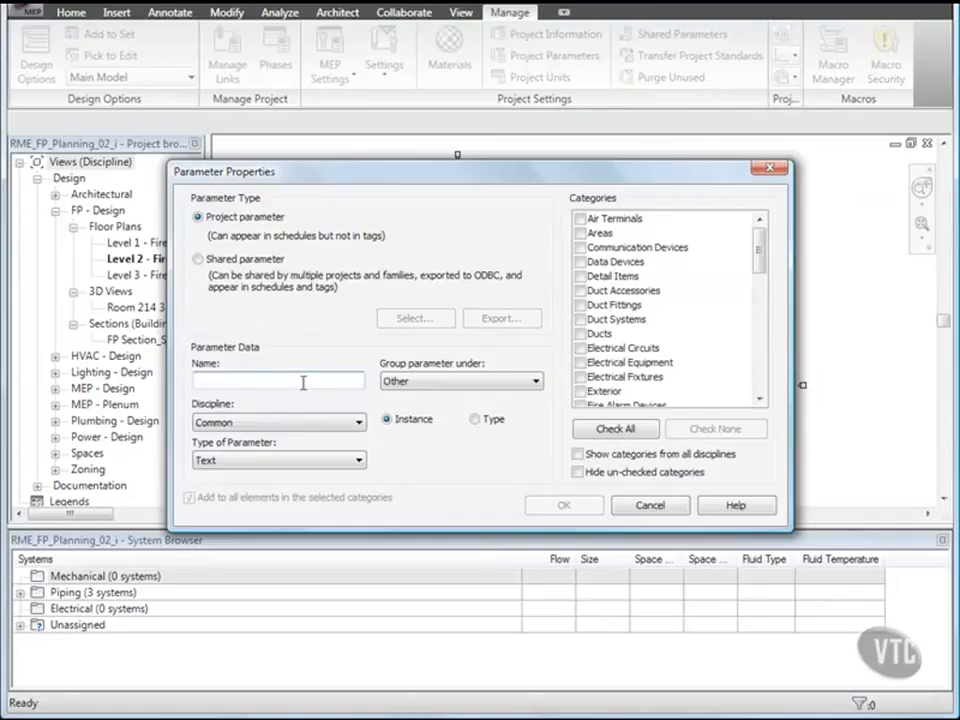
text(Sprinkler)
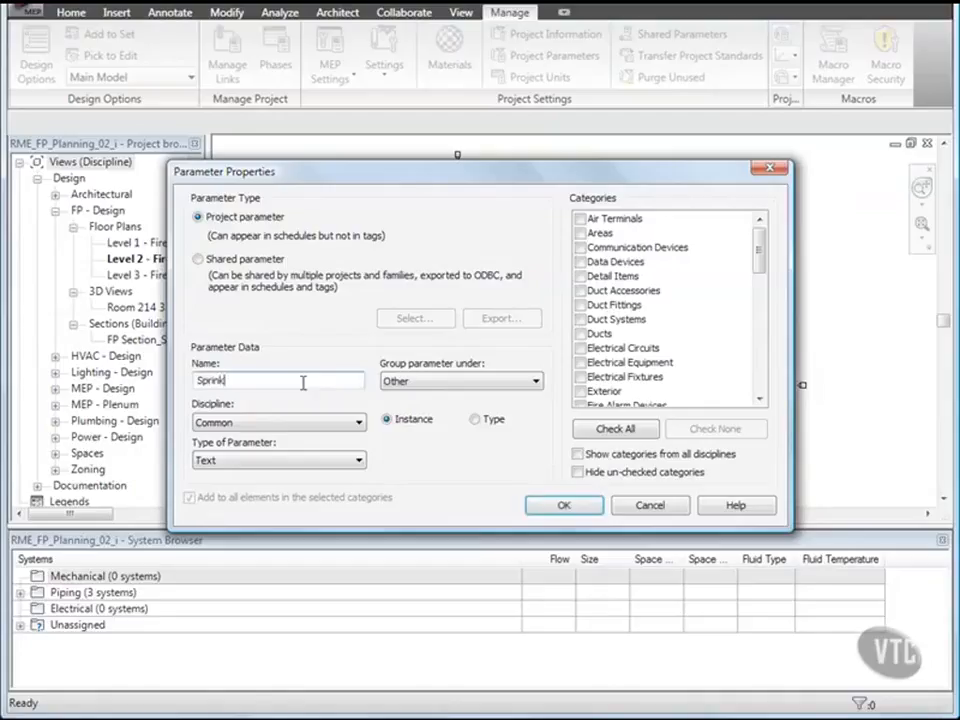
text( Zone)
click(501, 385)
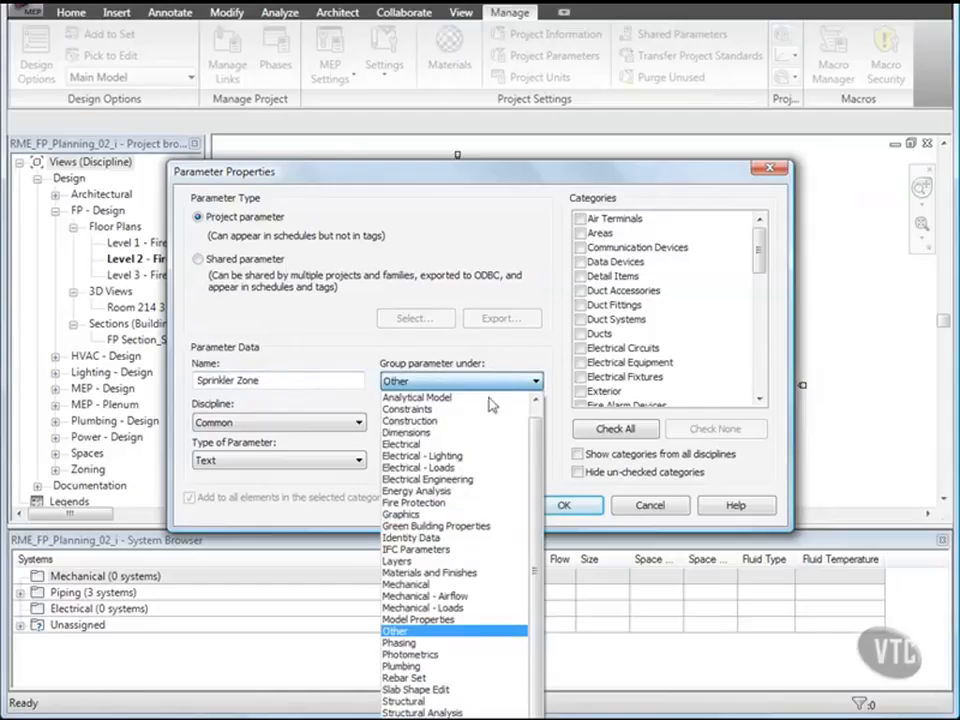
click(433, 502)
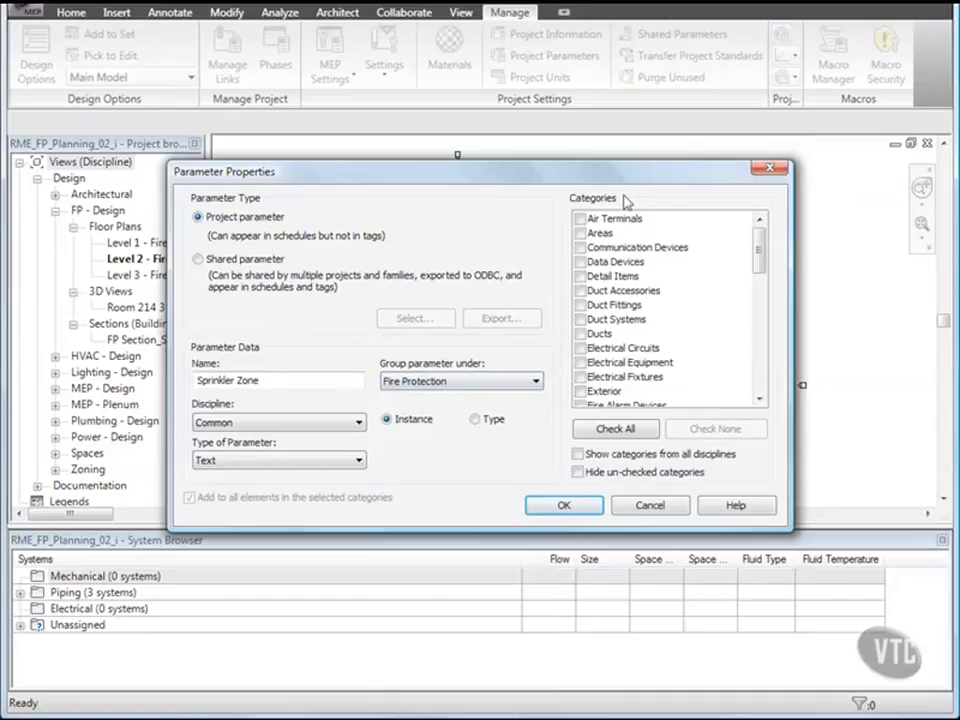
- Apply the Sprinkler Zone parameter to the Spaces category and accept the project parameters
drag(760, 259, 758, 372)
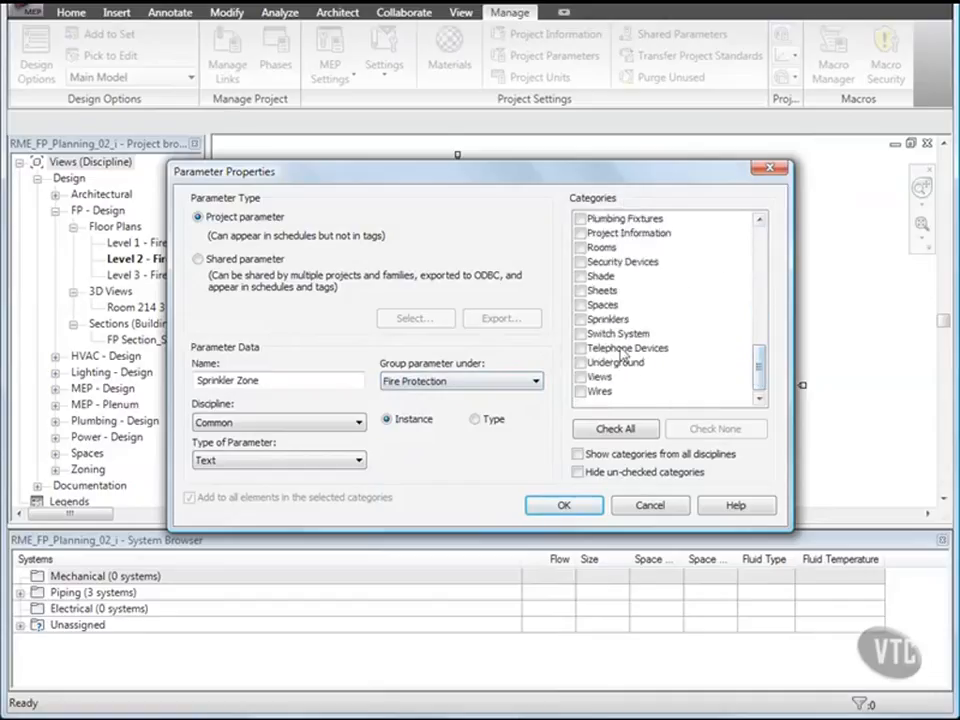
click(580, 304)
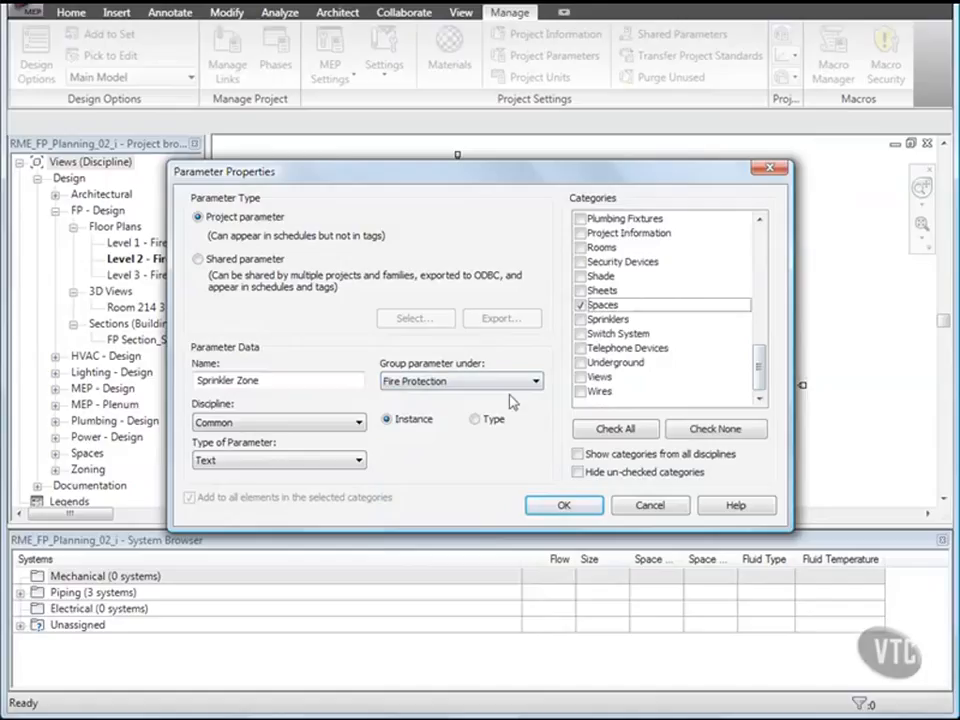
click(561, 506)
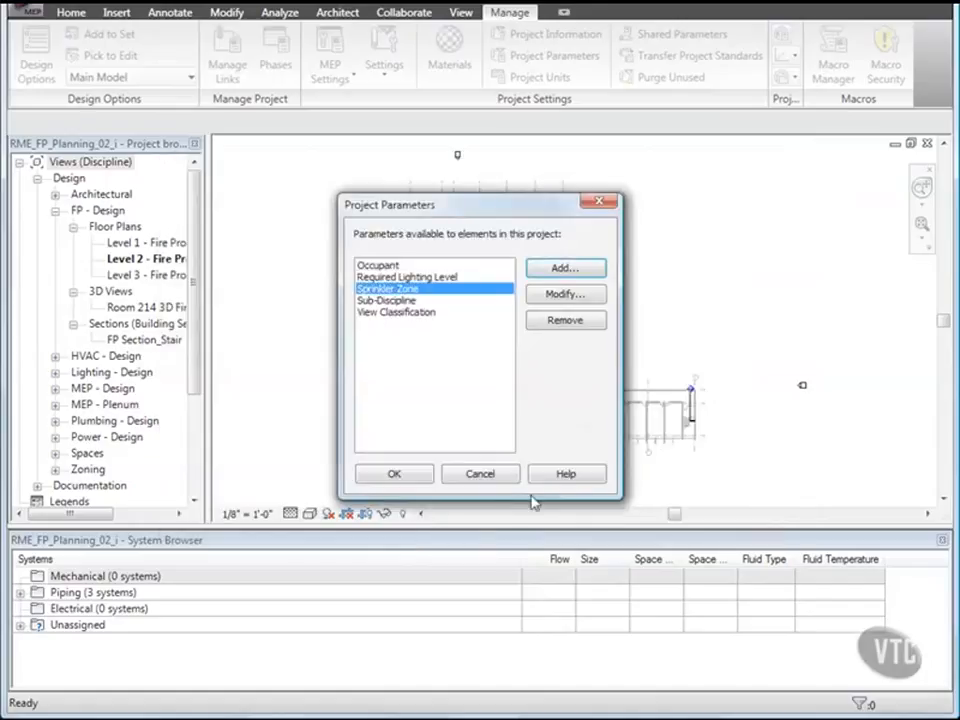
click(394, 474)
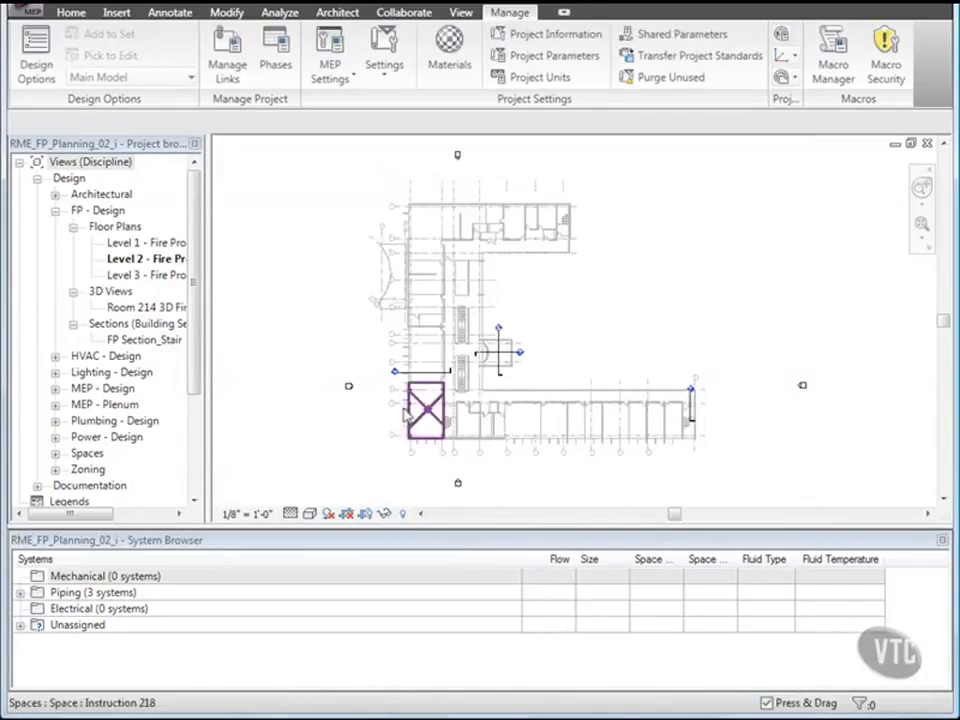
- Set the Sprinkler Zone of the Instruction 221 space to Zone 1 in its instance properties
scroll(405, 412, up, 1)
scroll(339, 317, up, 1)
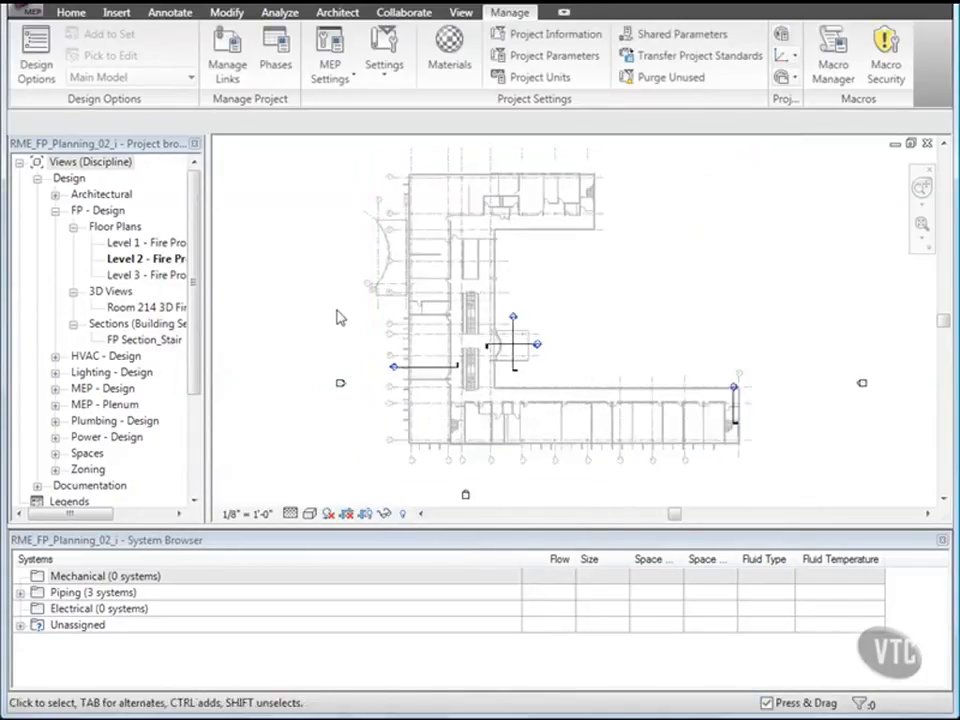
scroll(339, 317, up, 1)
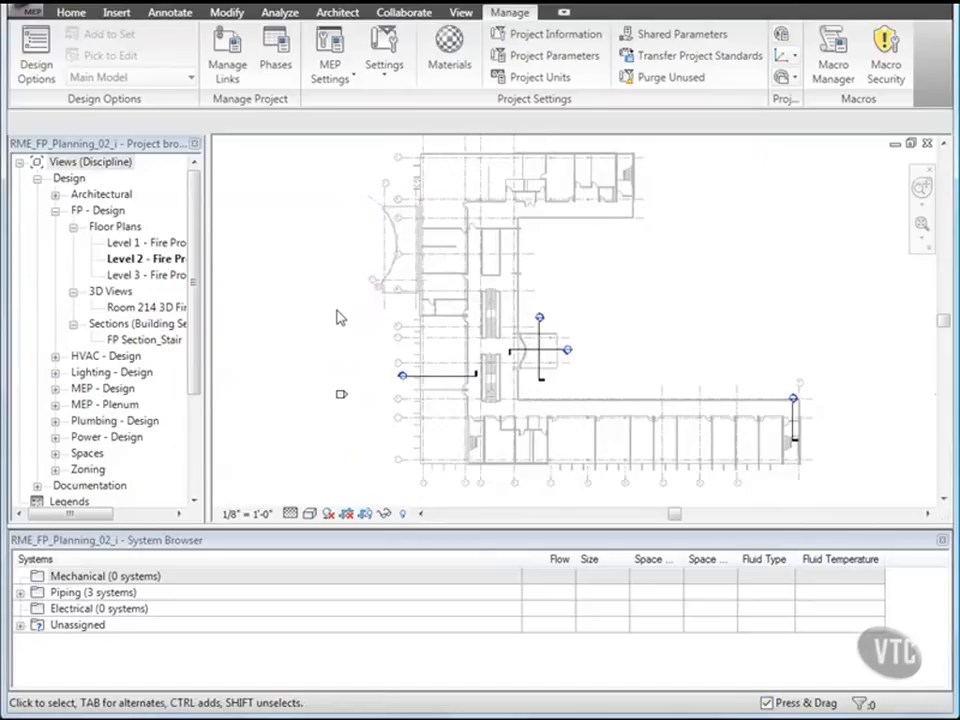
click(441, 289)
right_click(441, 289)
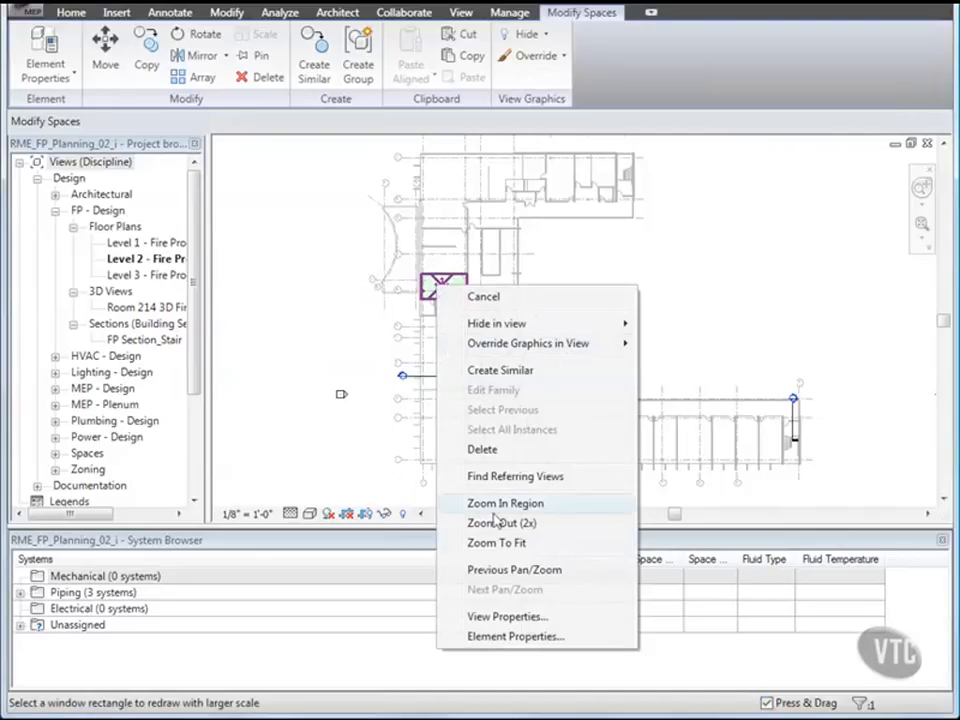
click(513, 637)
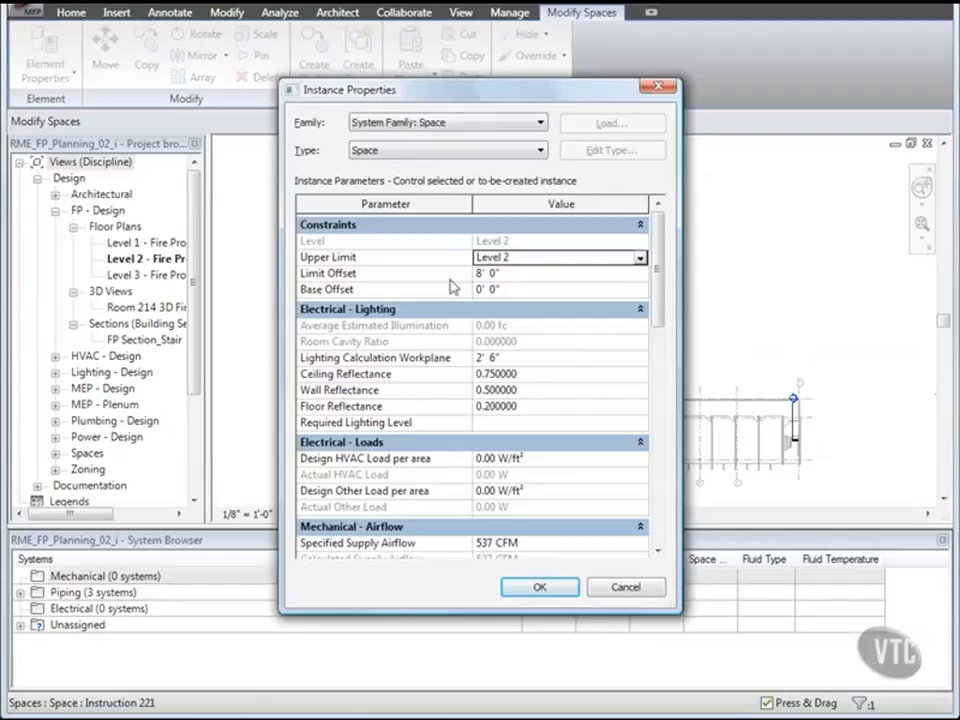
drag(661, 288, 664, 506)
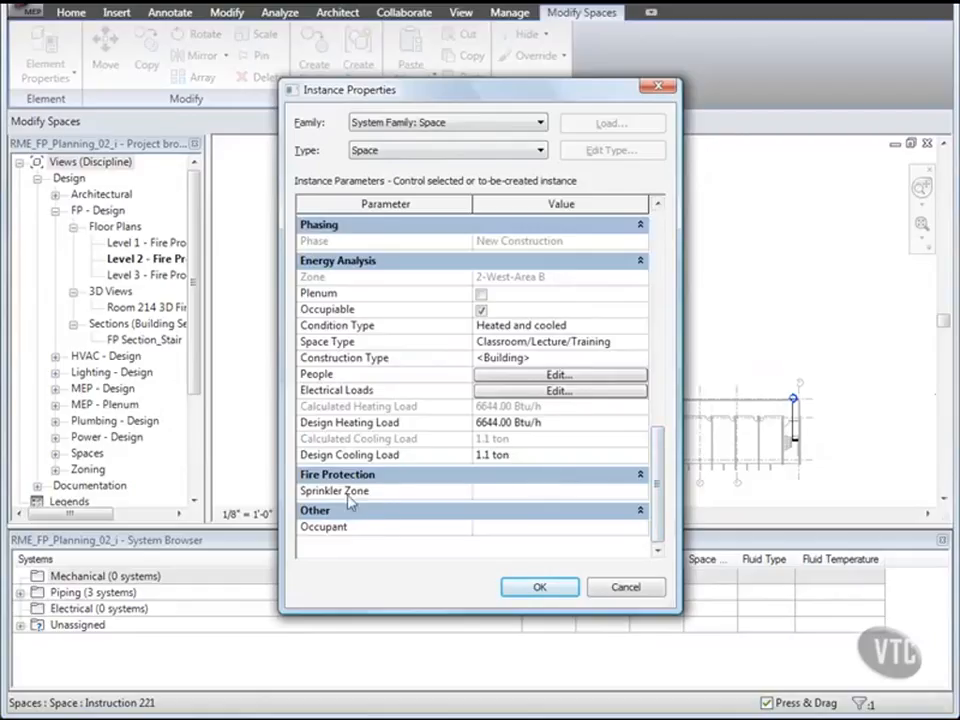
click(492, 494)
text(Zone 1)
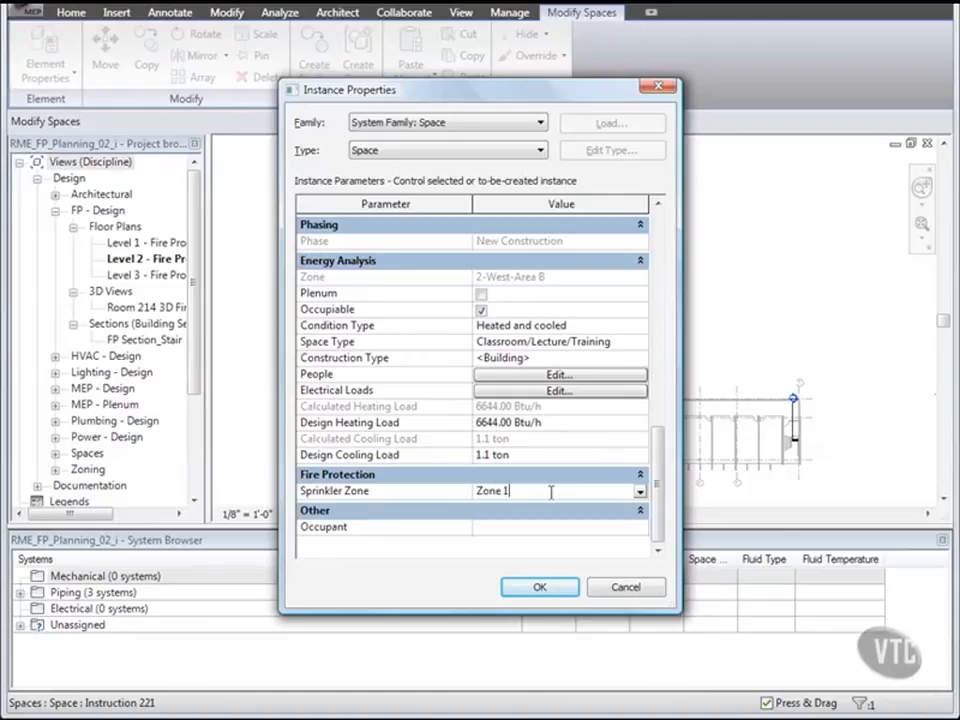
click(538, 587)
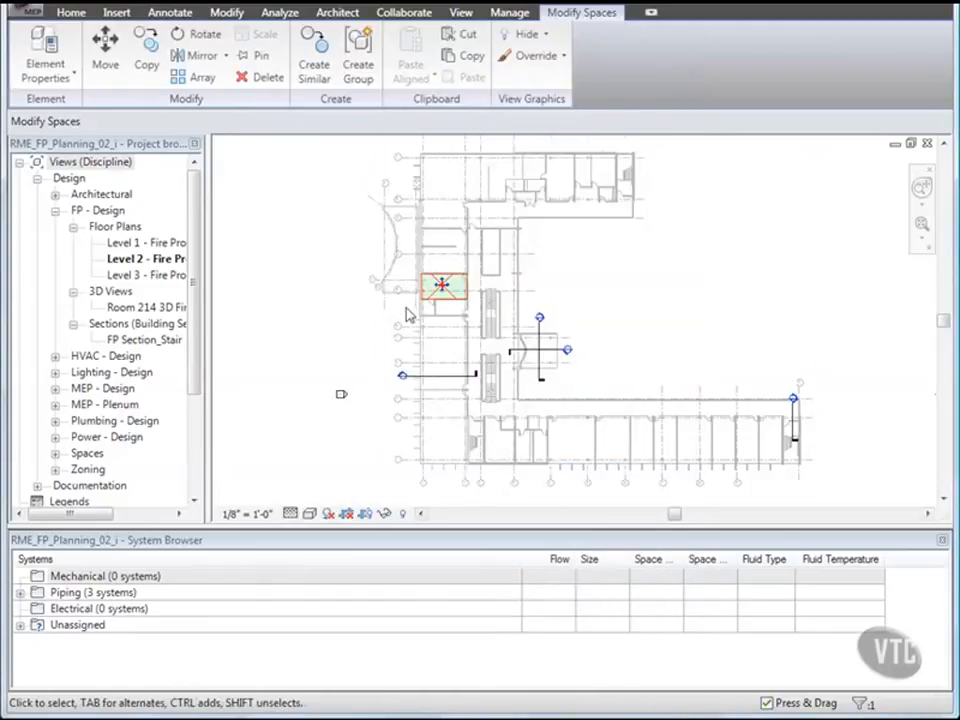
- Select all spaces in the upper wing of the Level 2 plan, from Instruction 221 upward, filtered to the Spaces category
drag(405, 307, 637, 160)
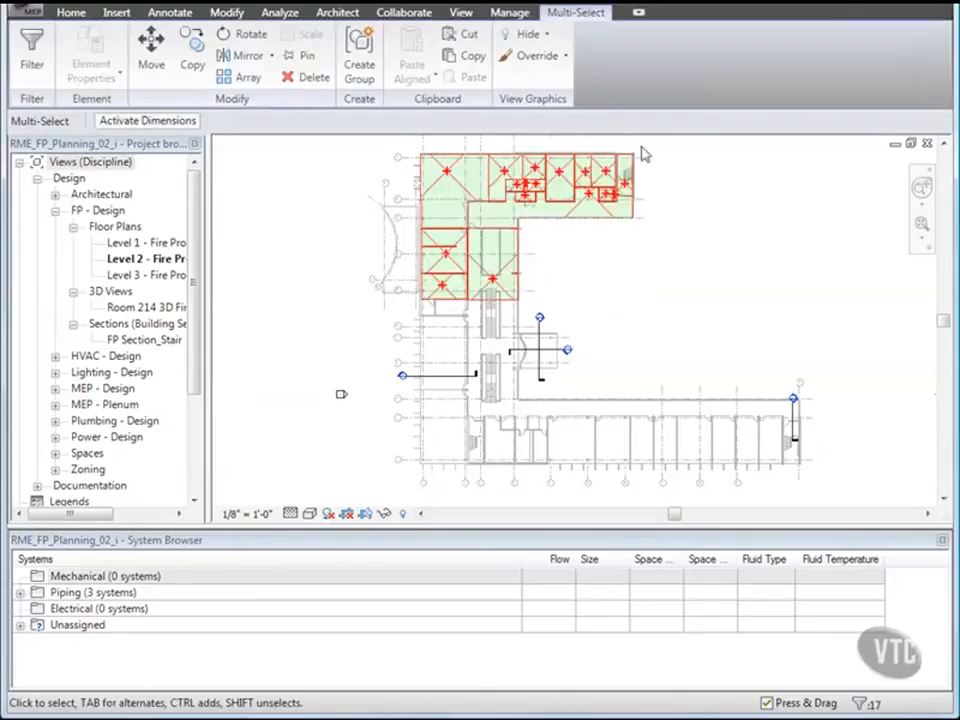
click(33, 58)
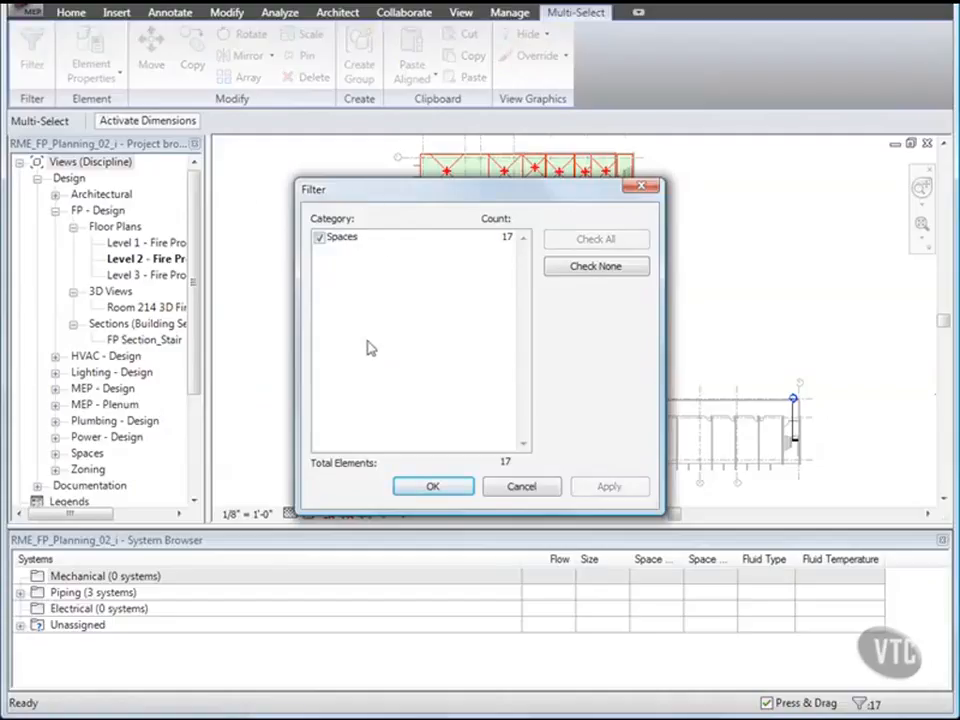
click(432, 486)
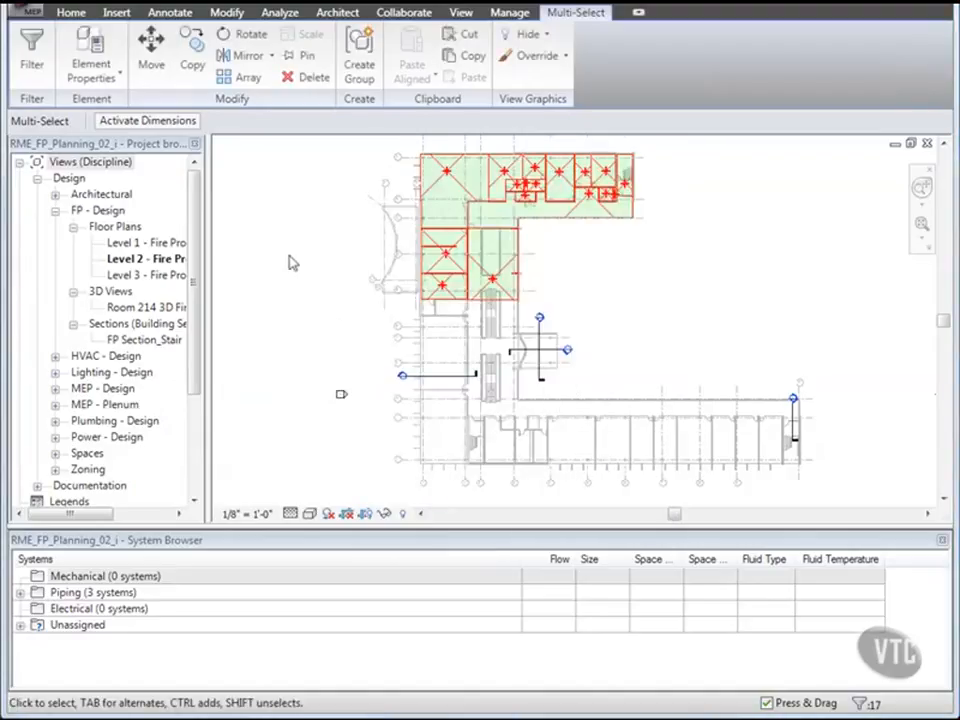
- Set the Sprinkler Zone of the selected upper-wing spaces to Zone 1 in their instance properties
click(120, 80)
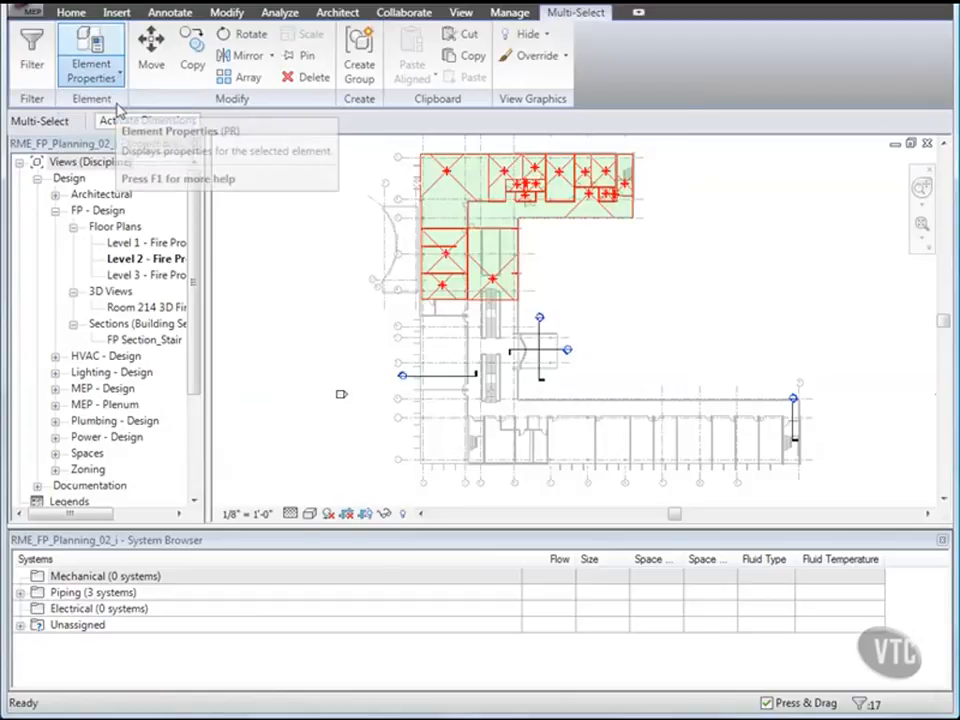
click(112, 106)
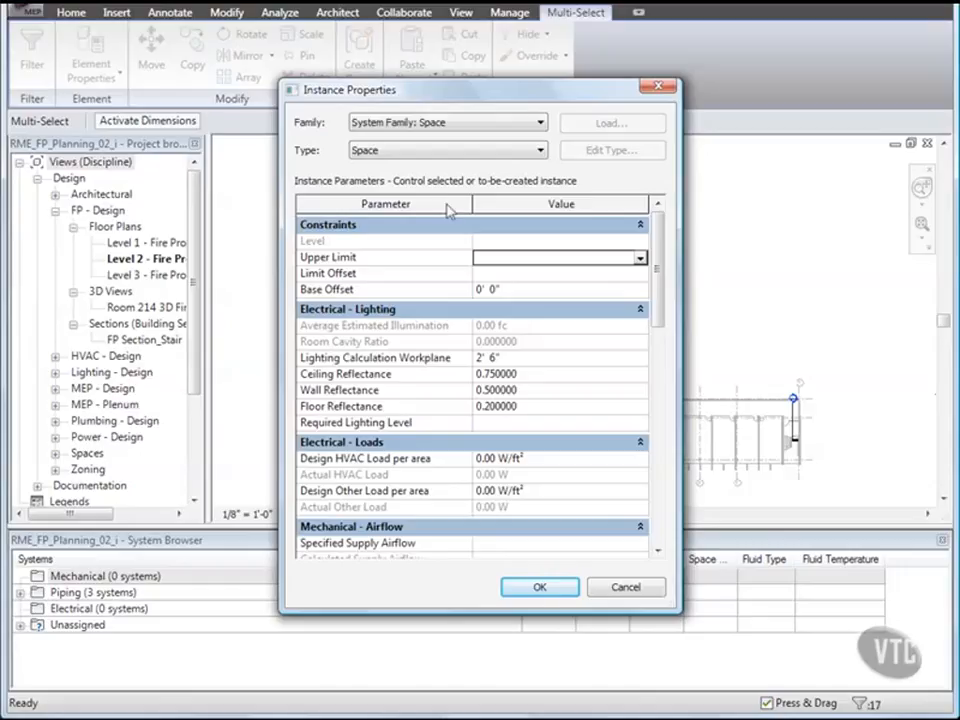
drag(659, 277, 659, 487)
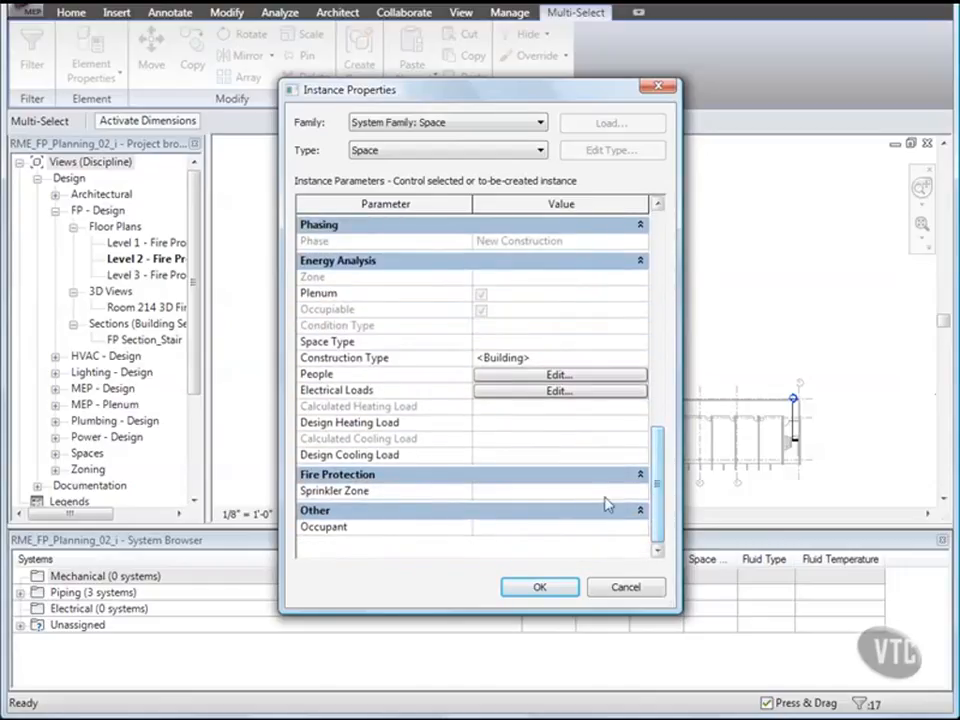
click(510, 491)
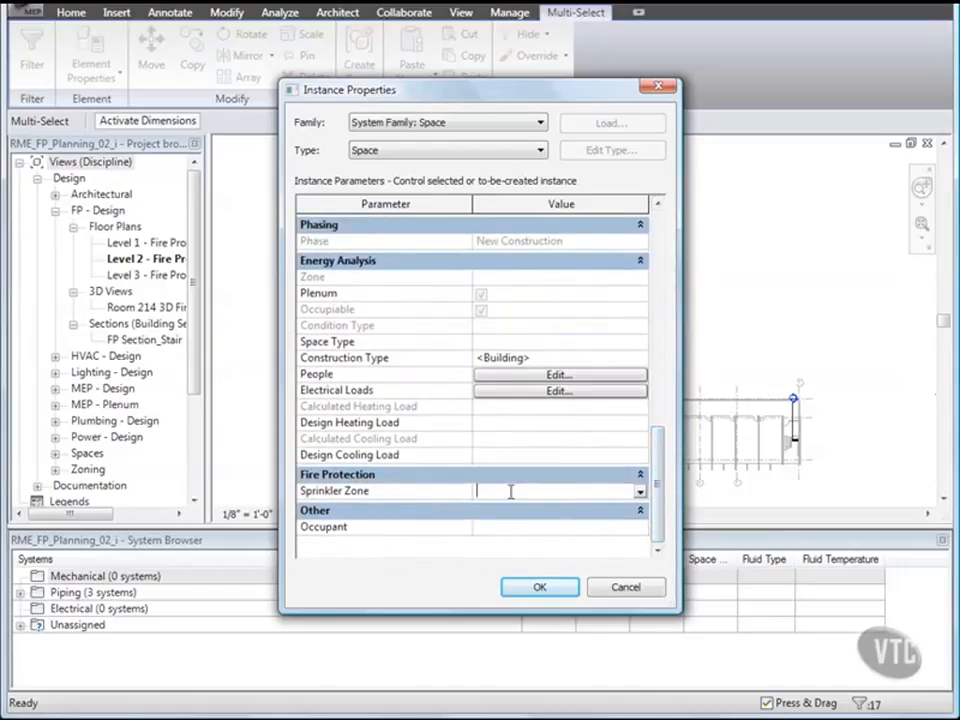
click(639, 494)
click(507, 513)
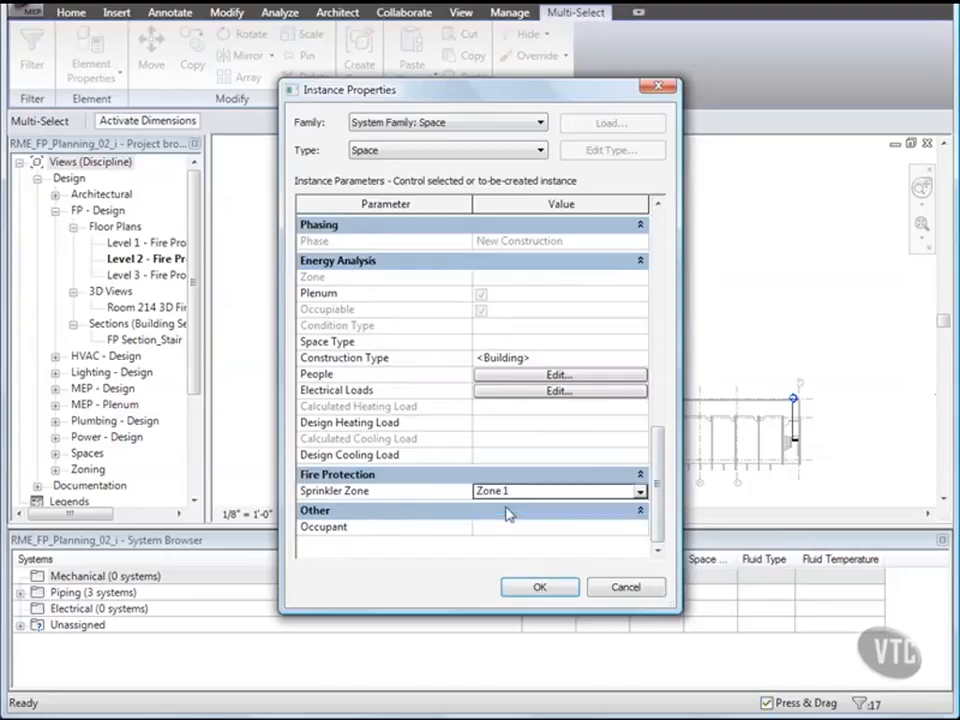
click(537, 586)
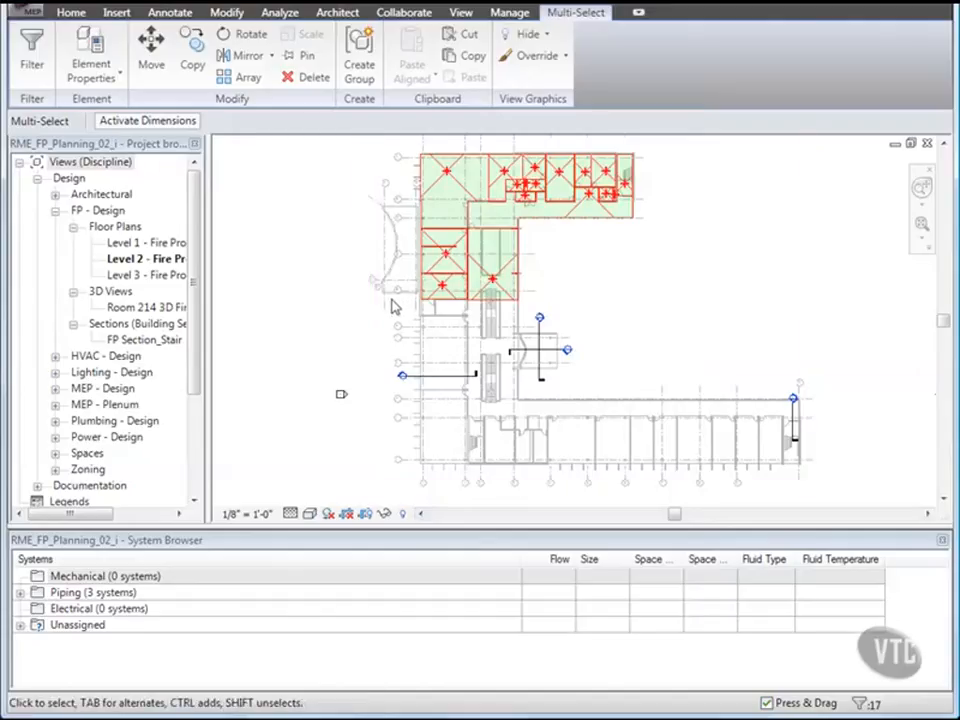
- Select everything in the lower part of the Level 2 plan and filter out Views so only the Spaces stay selected
drag(392, 302, 825, 493)
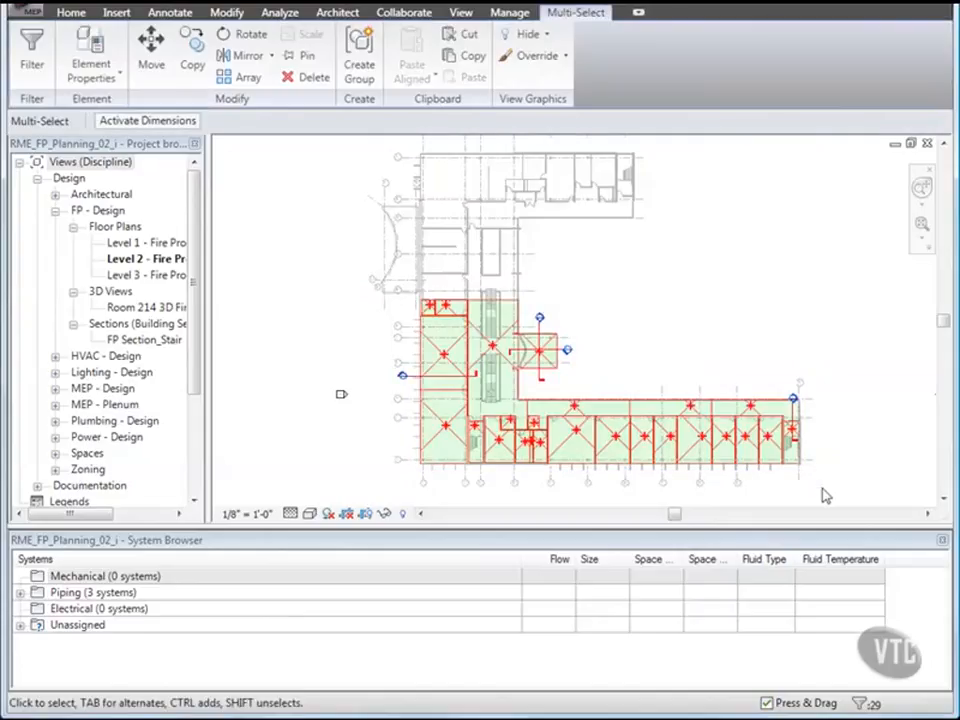
click(34, 62)
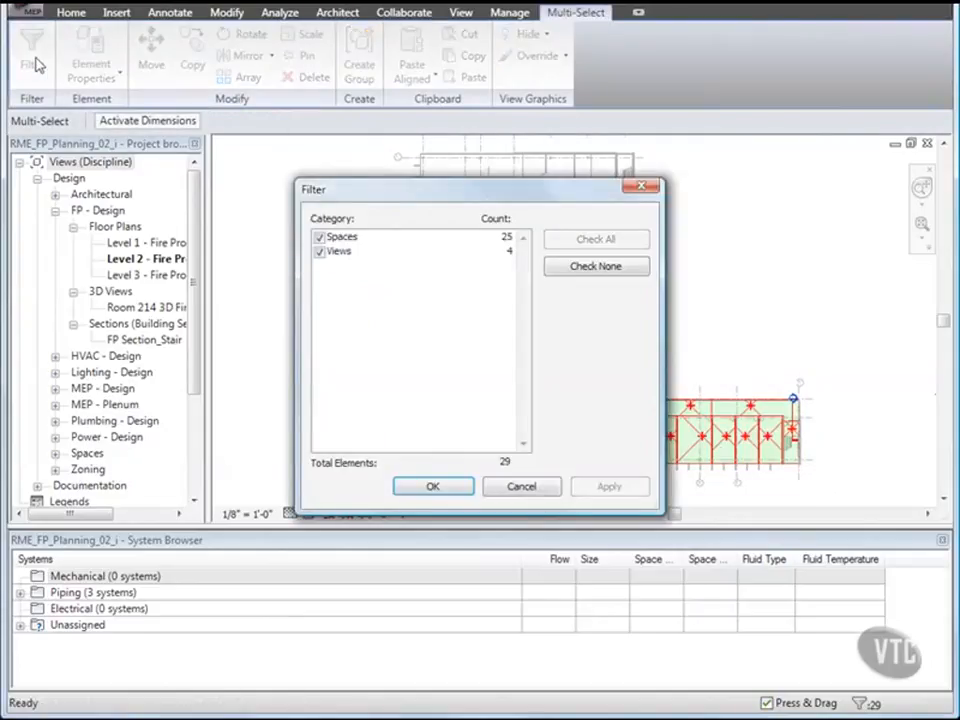
click(319, 254)
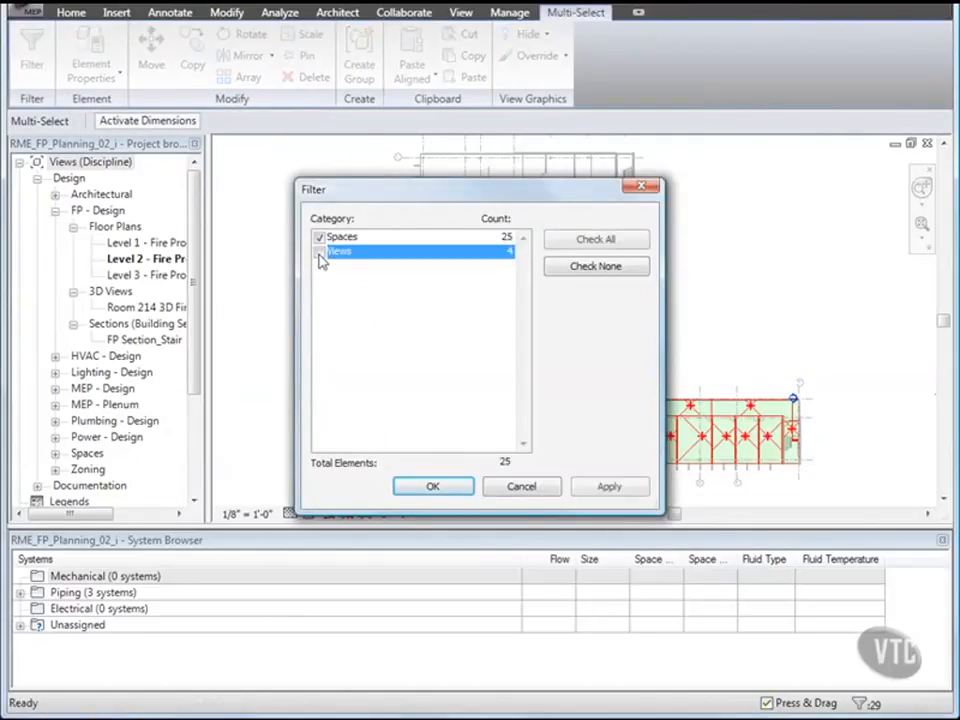
click(437, 487)
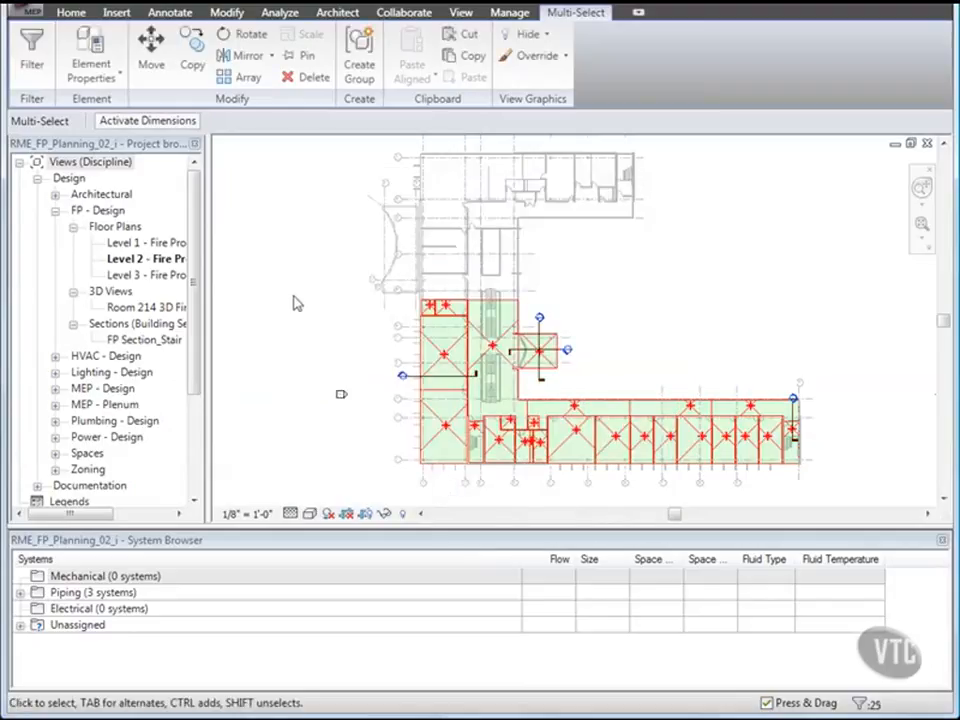
- Set the Sprinkler Zone of the selected lower-wing spaces to Zone 2 in their instance properties and clear the selection
click(92, 72)
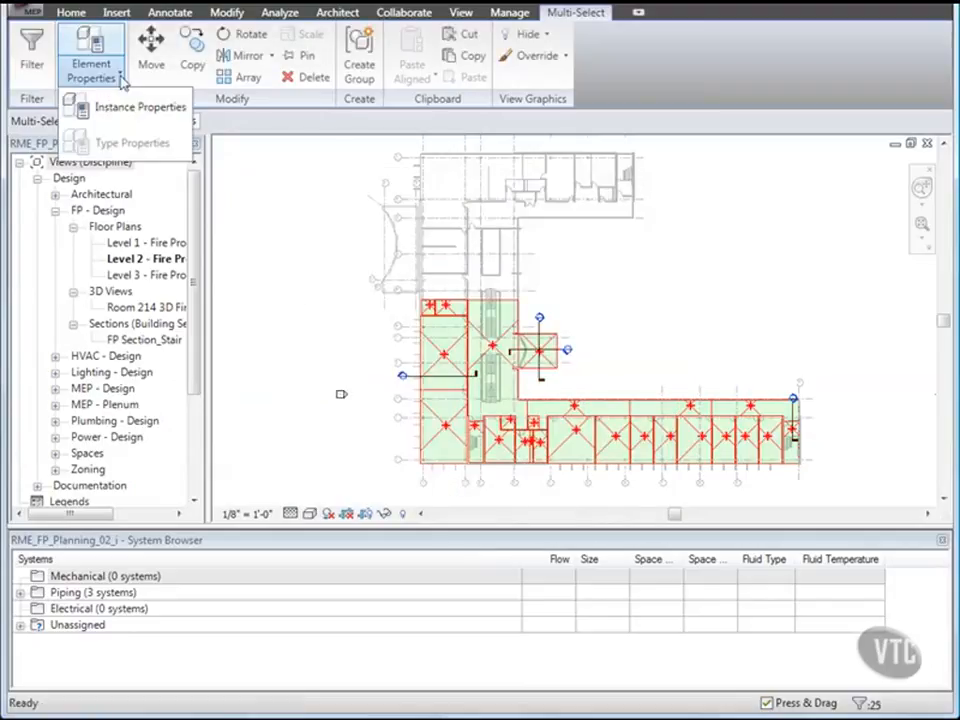
click(118, 105)
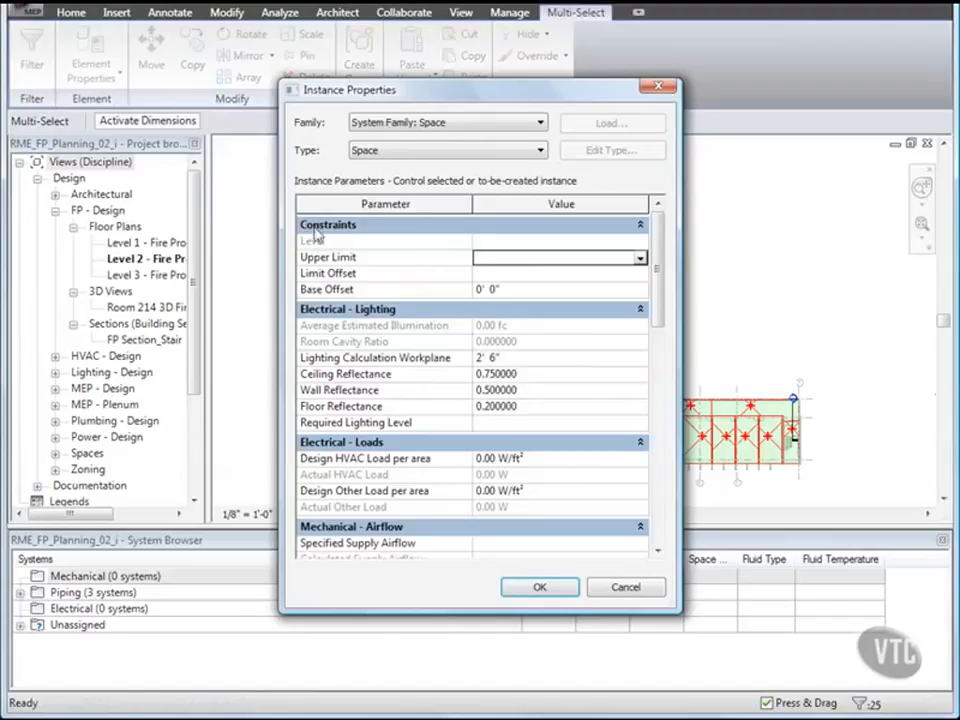
drag(658, 280, 657, 497)
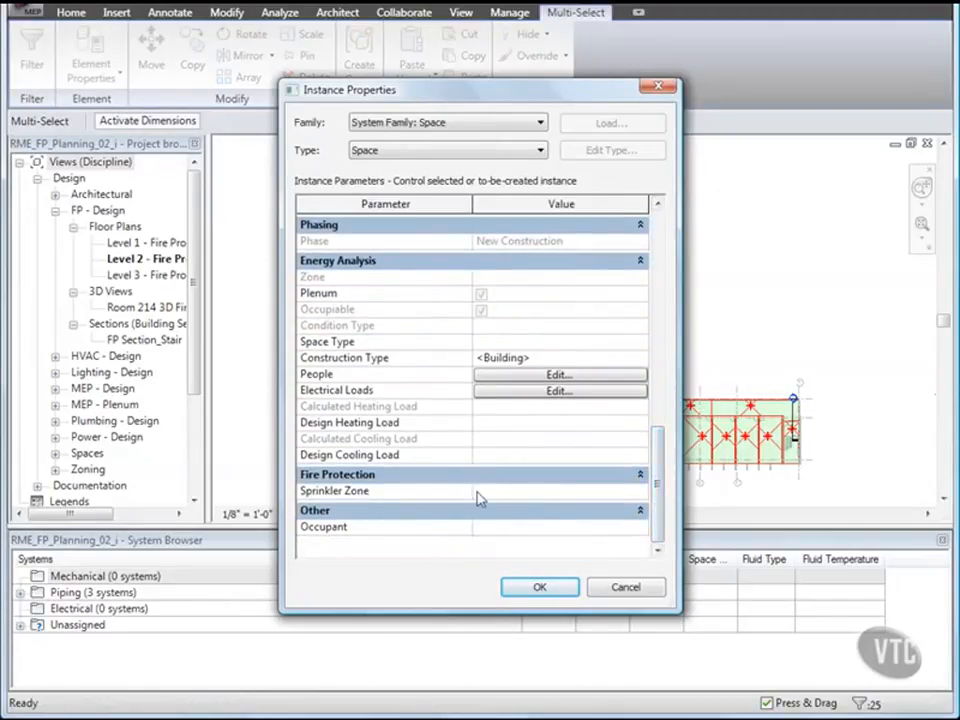
click(533, 493)
text(Zone 2)
click(540, 588)
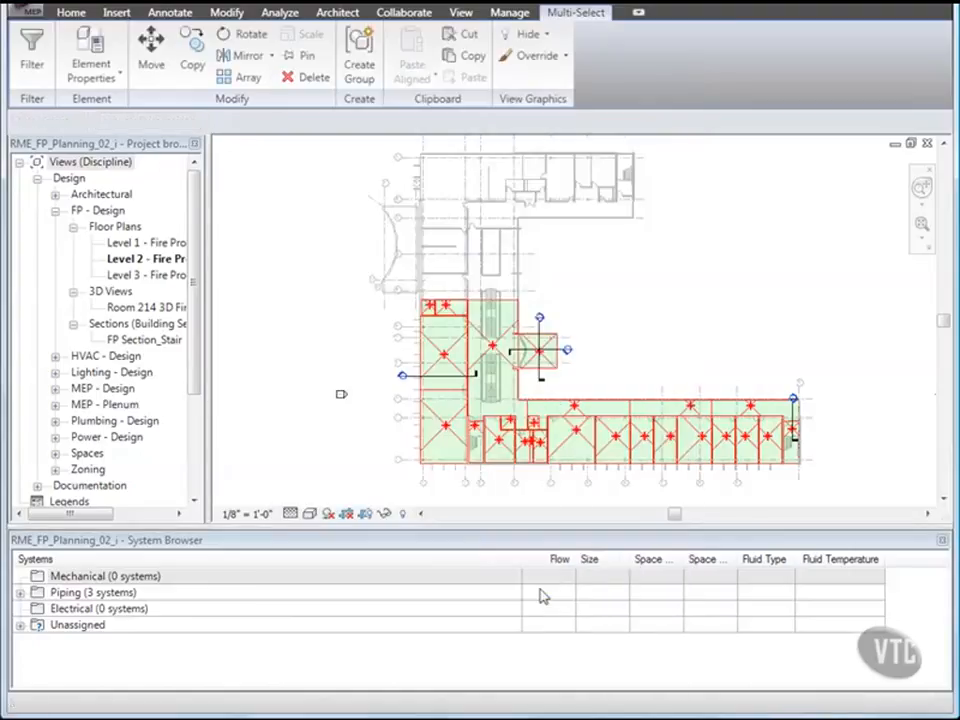
click(300, 386)
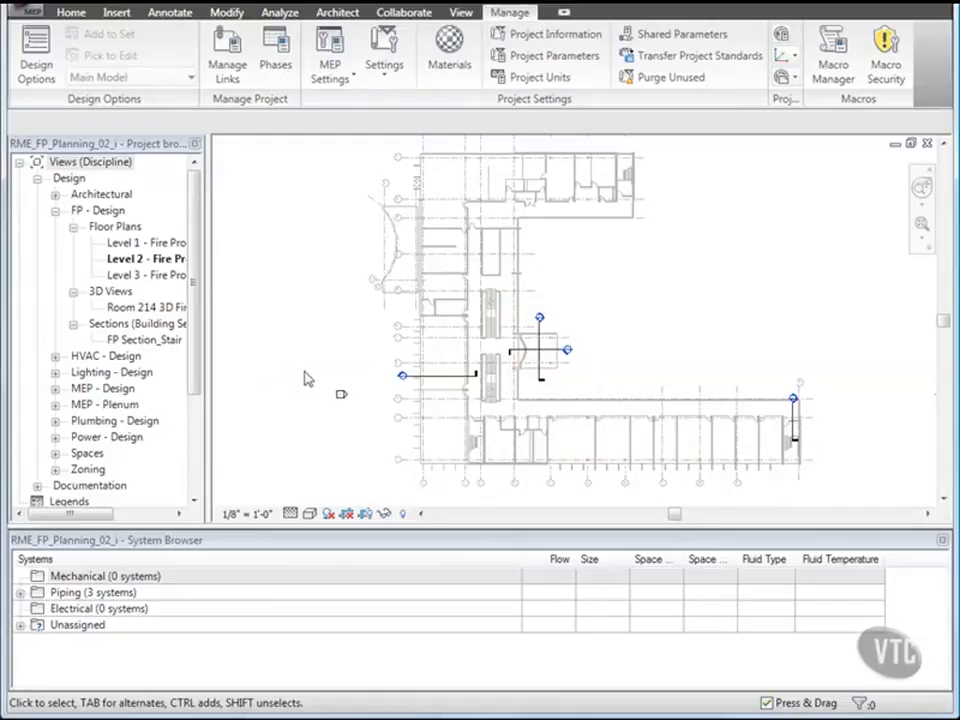
- Close the RME_FP_Planning_02_i project without saving its changes
click(32, 12)
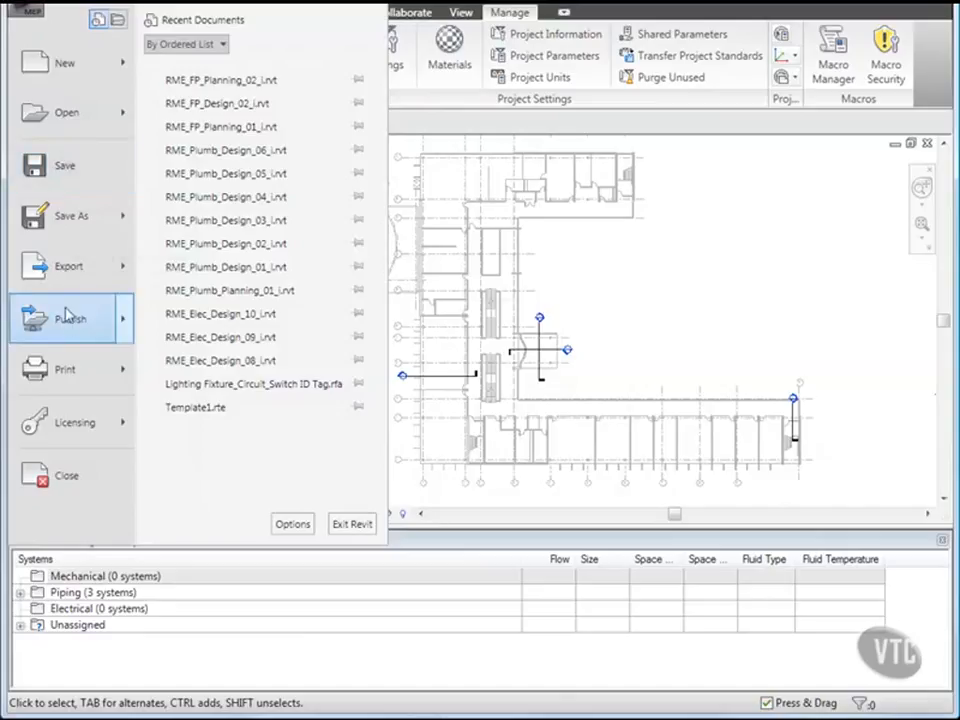
click(78, 480)
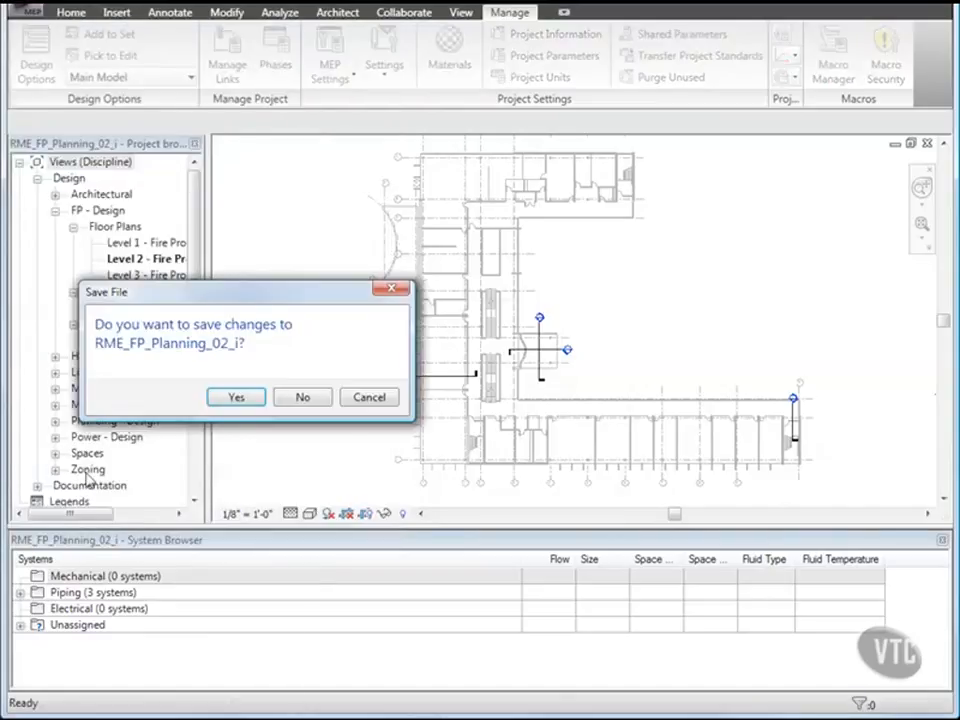
click(301, 398)
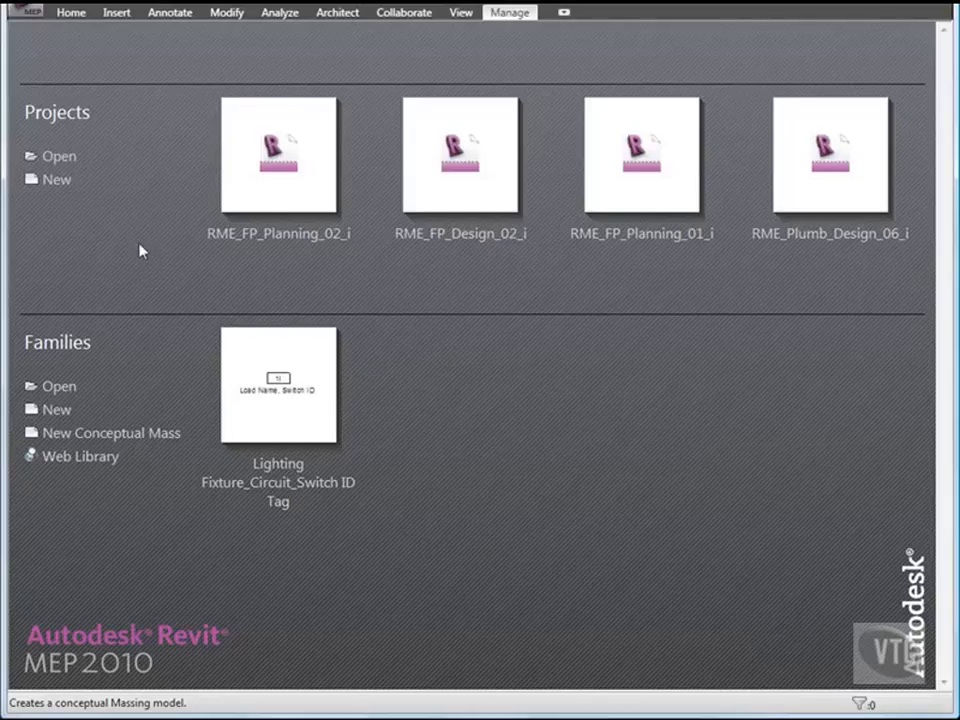
- Open the RME_FP_Planning_03_i project from the 05_Fire Protection Systems folder
click(24, 9)
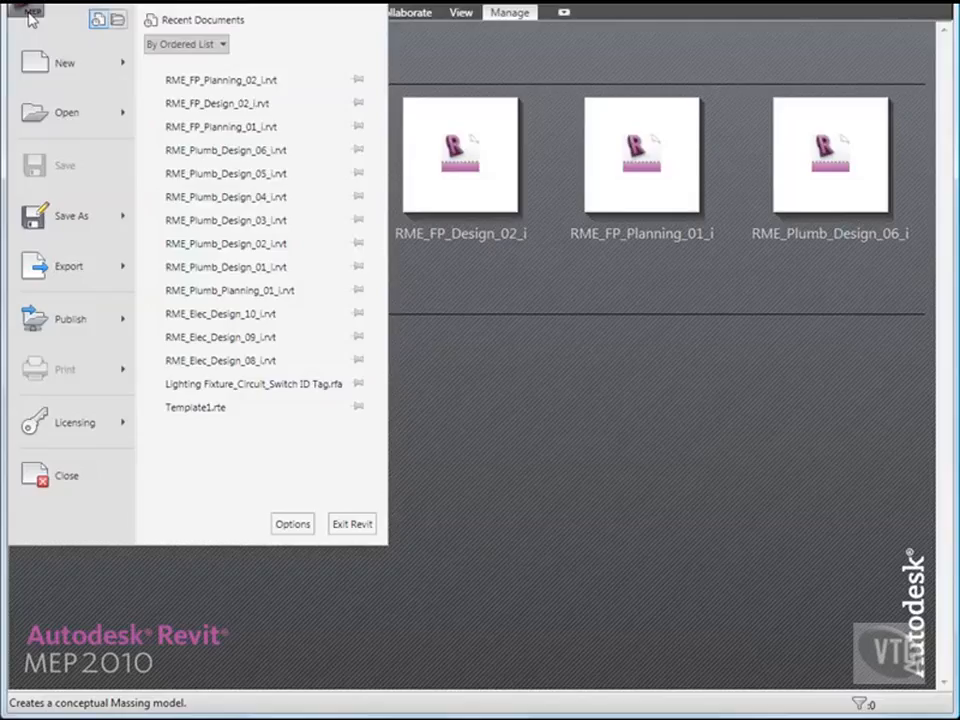
click(60, 118)
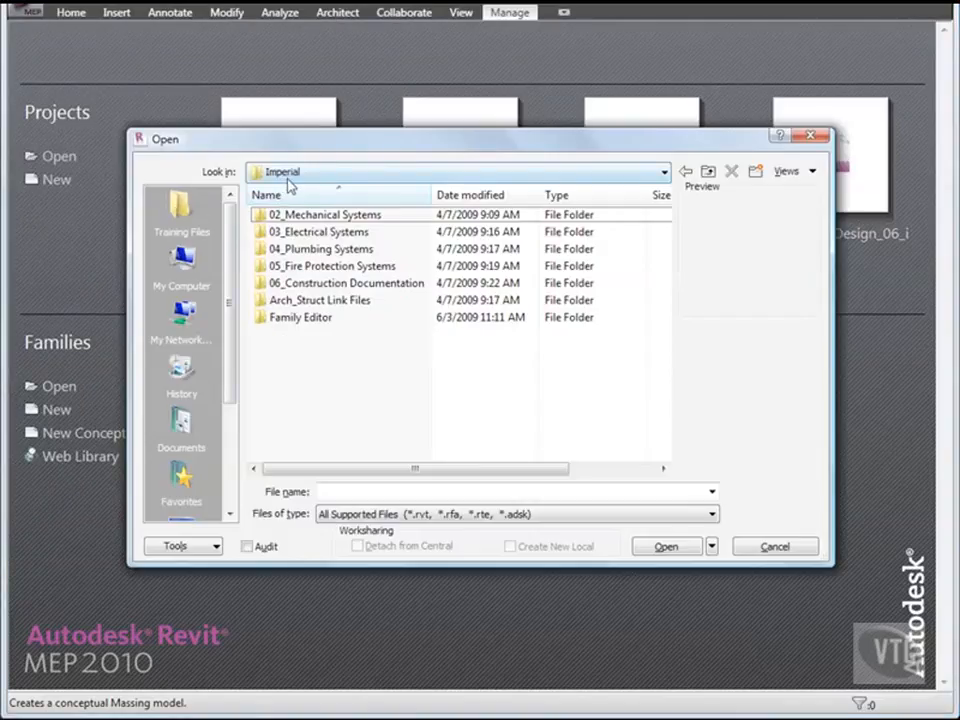
double_click(311, 268)
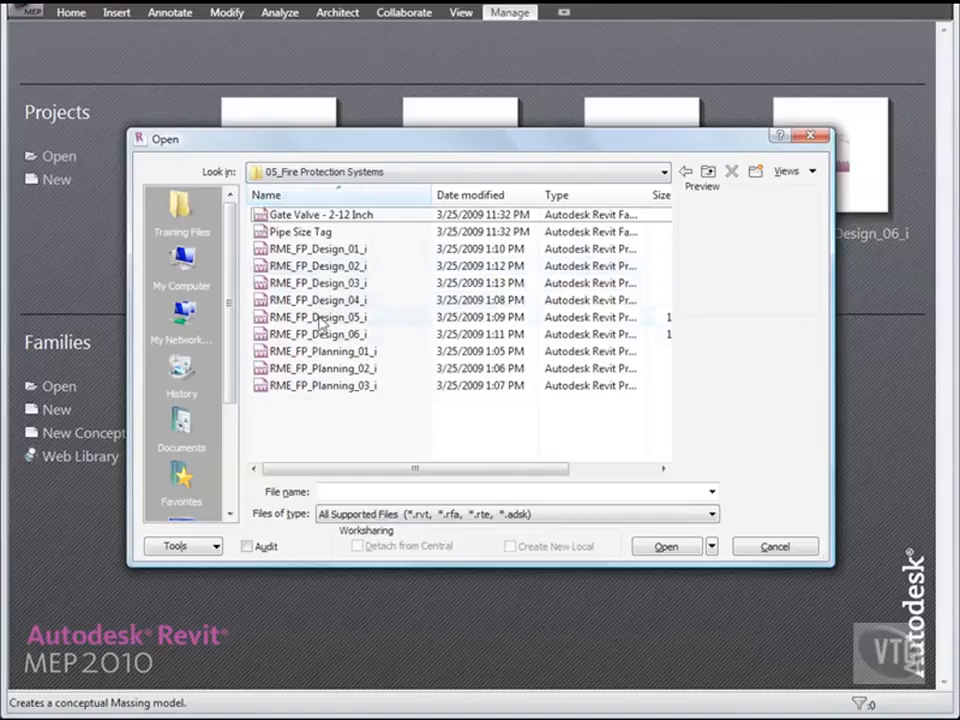
double_click(322, 386)
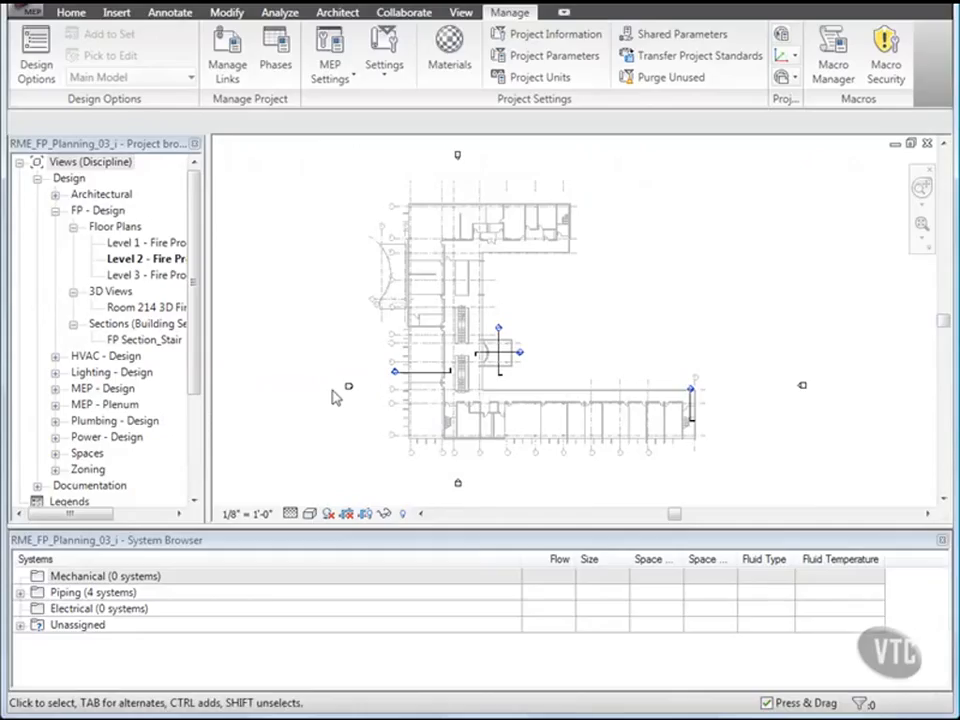
- Start a new schedule for the Spaces category and name it Sprinkler Spacing and Coverage Area Schedule
click(280, 13)
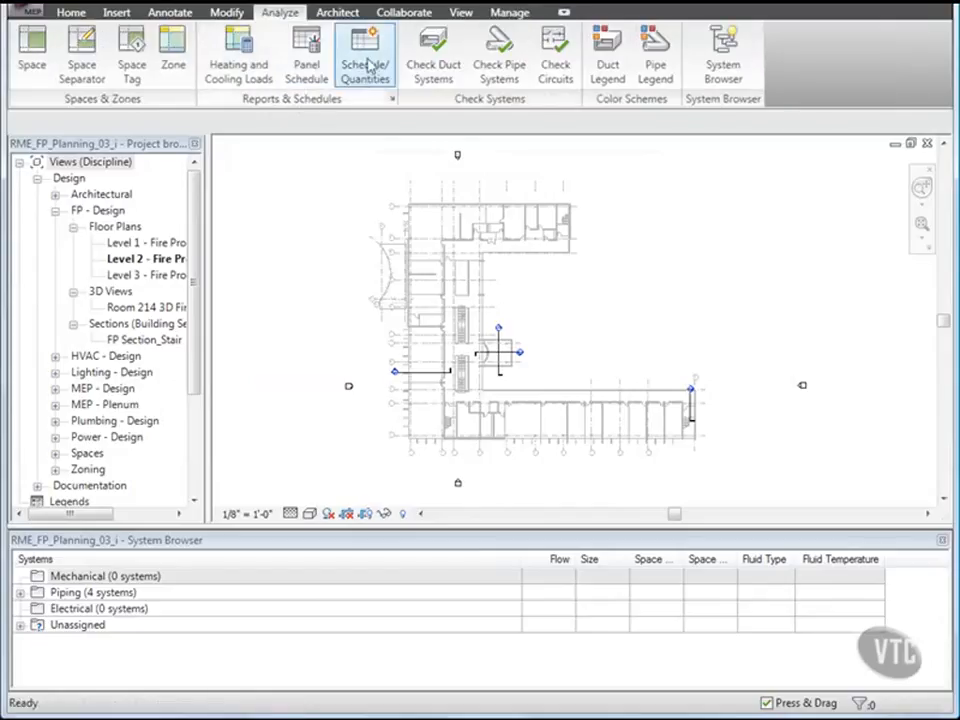
click(366, 66)
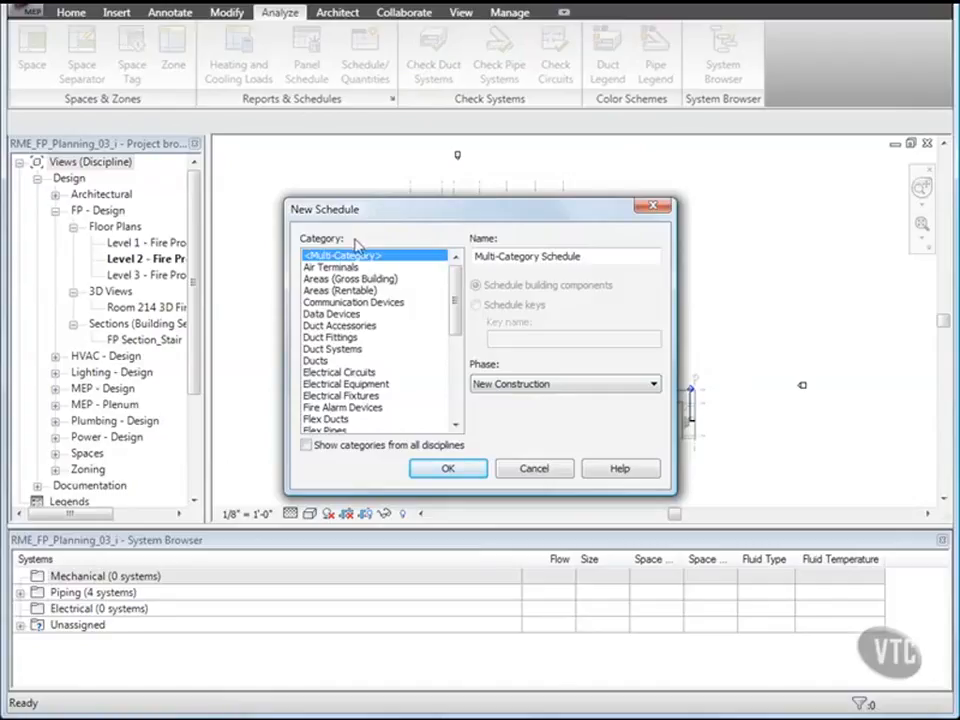
drag(456, 313, 455, 400)
click(320, 385)
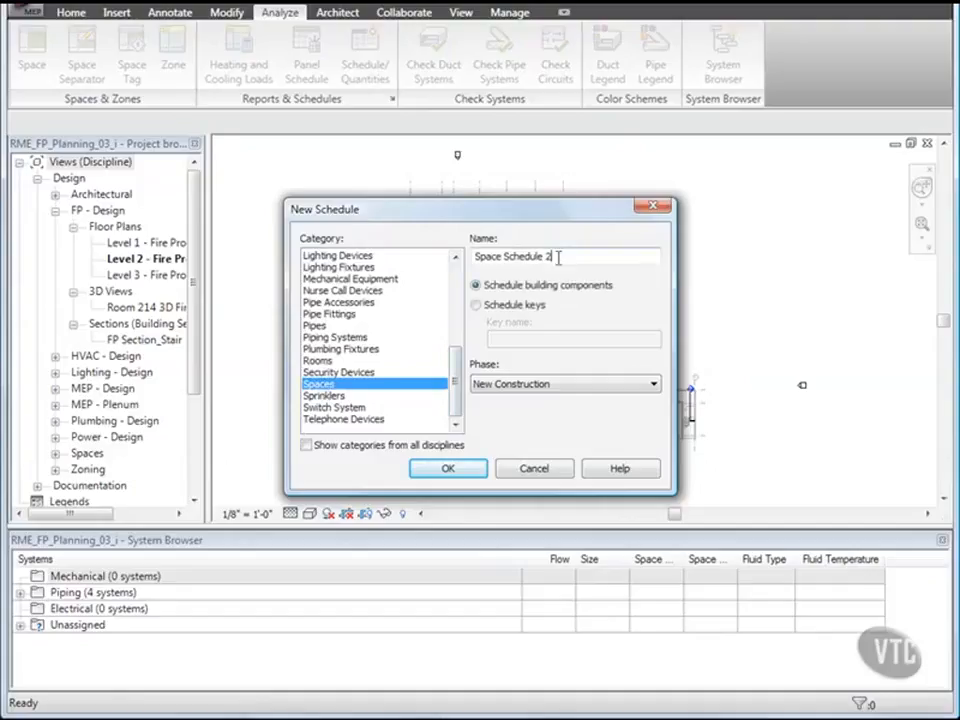
drag(558, 257, 468, 258)
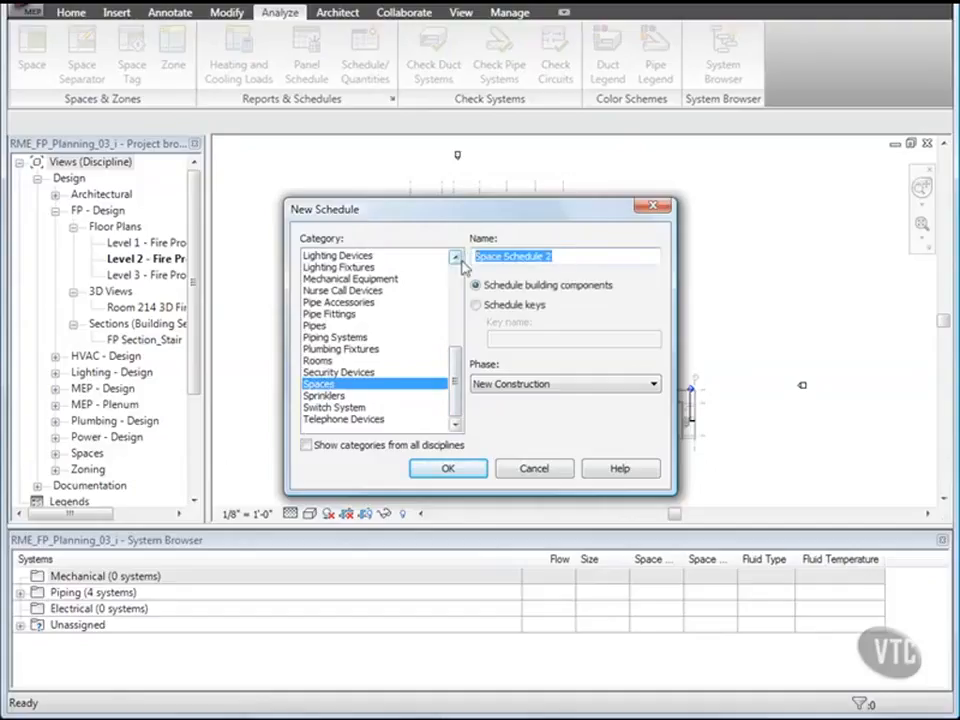
text(Sprinkler )
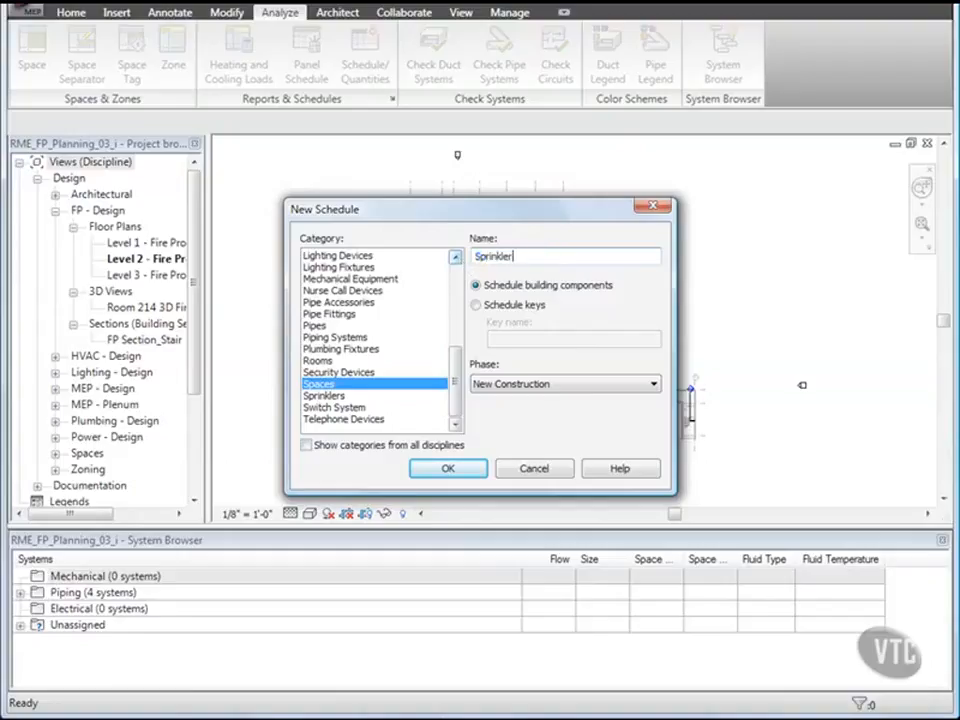
text(Spacing and Coverage )
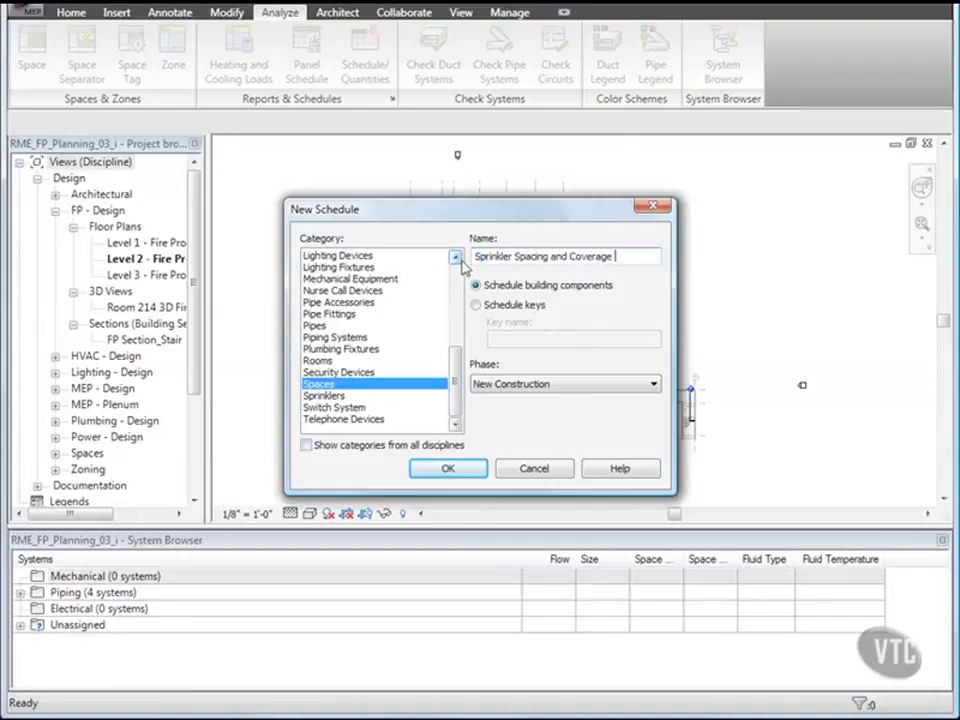
text(Area Schedule)
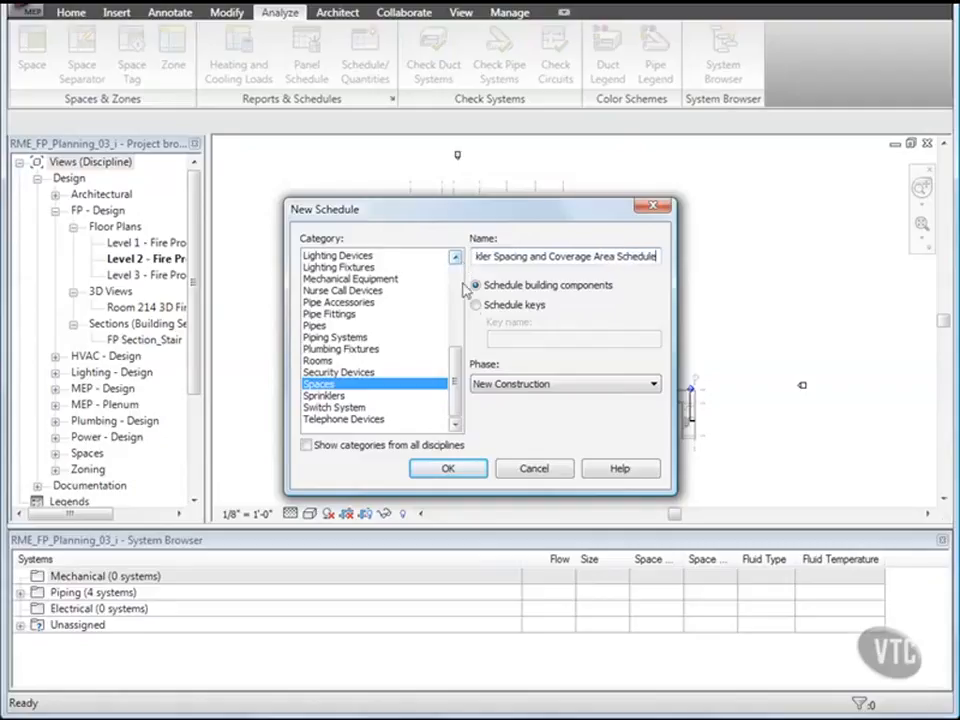
- Make the new schedule a key schedule with the key name Protection Area Construction Type and create it
click(476, 305)
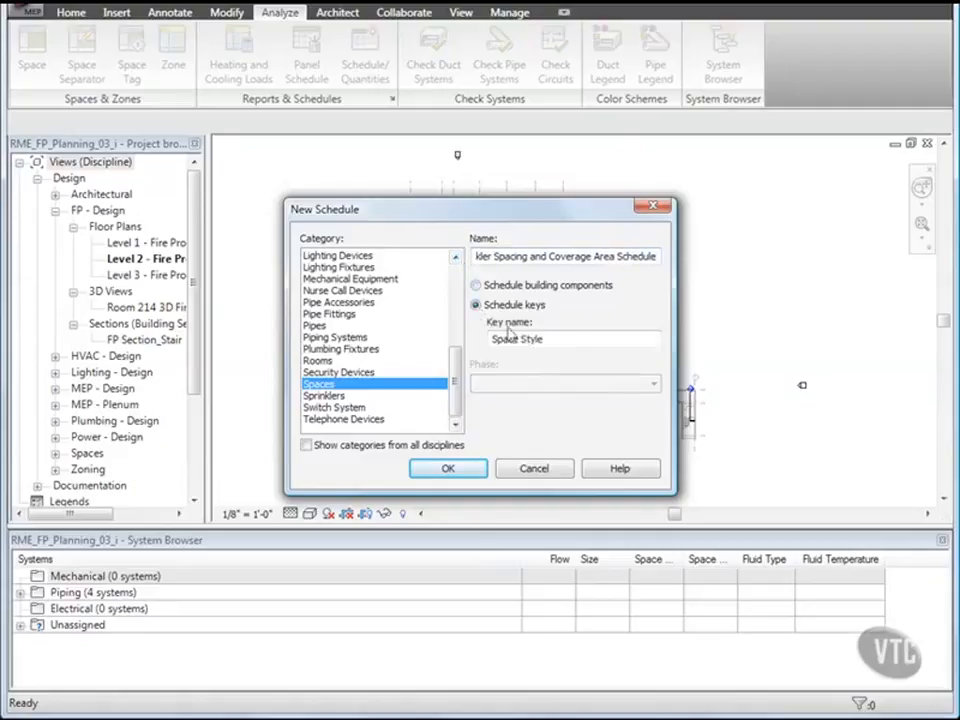
drag(551, 339, 463, 346)
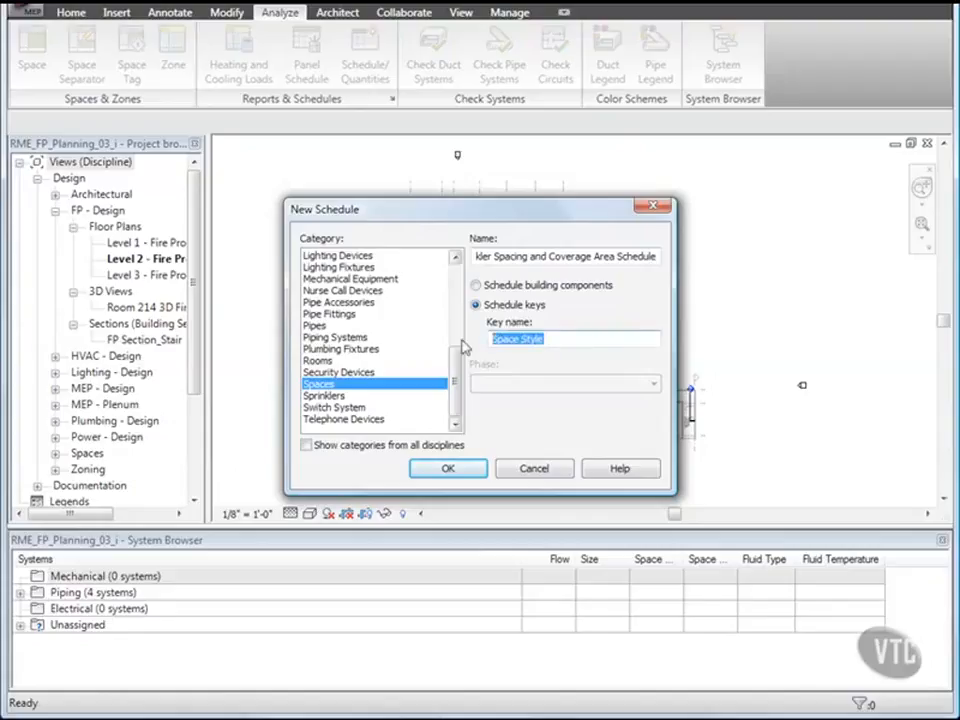
text(Protection Area Construction Type)
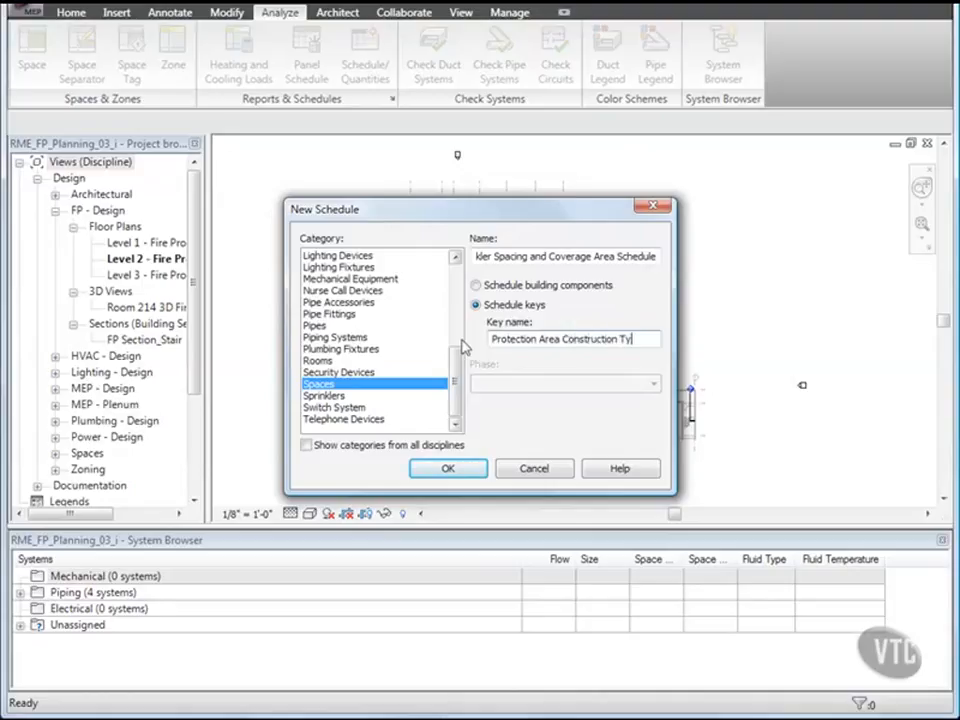
click(448, 468)
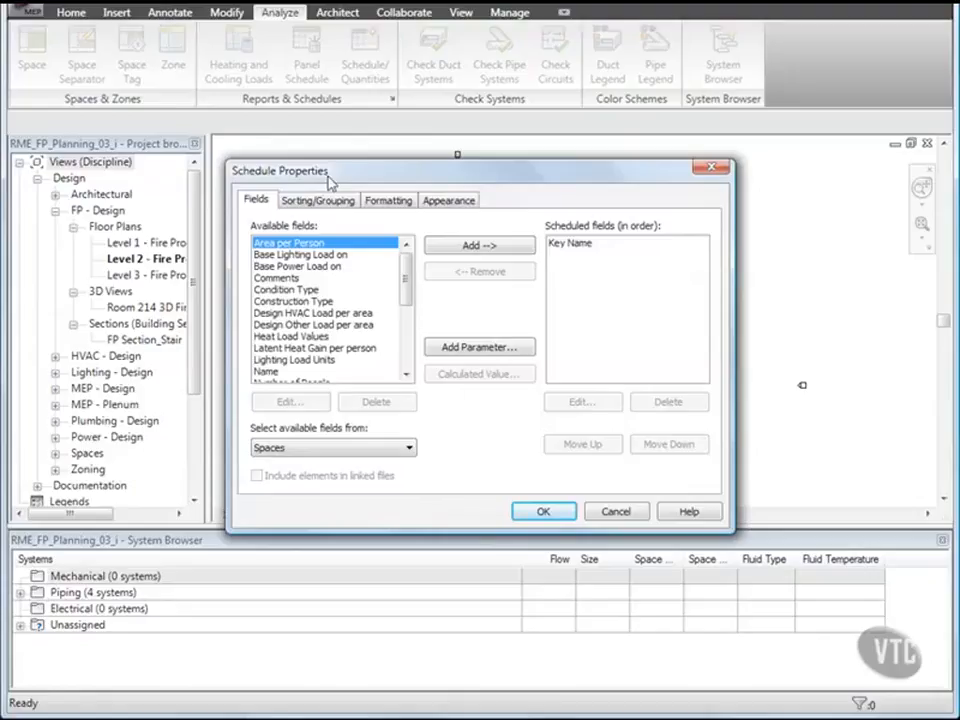
- Add a Maximum Spacing parameter to the schedule with parameter type Length, grouped under Fire Protection
click(475, 351)
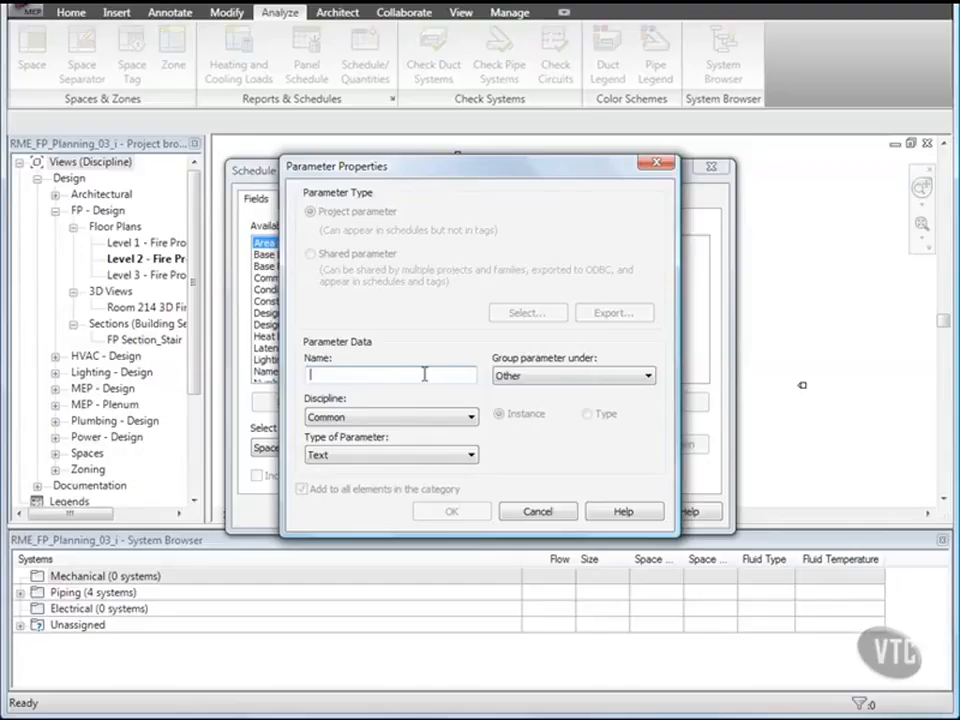
text(Maximu)
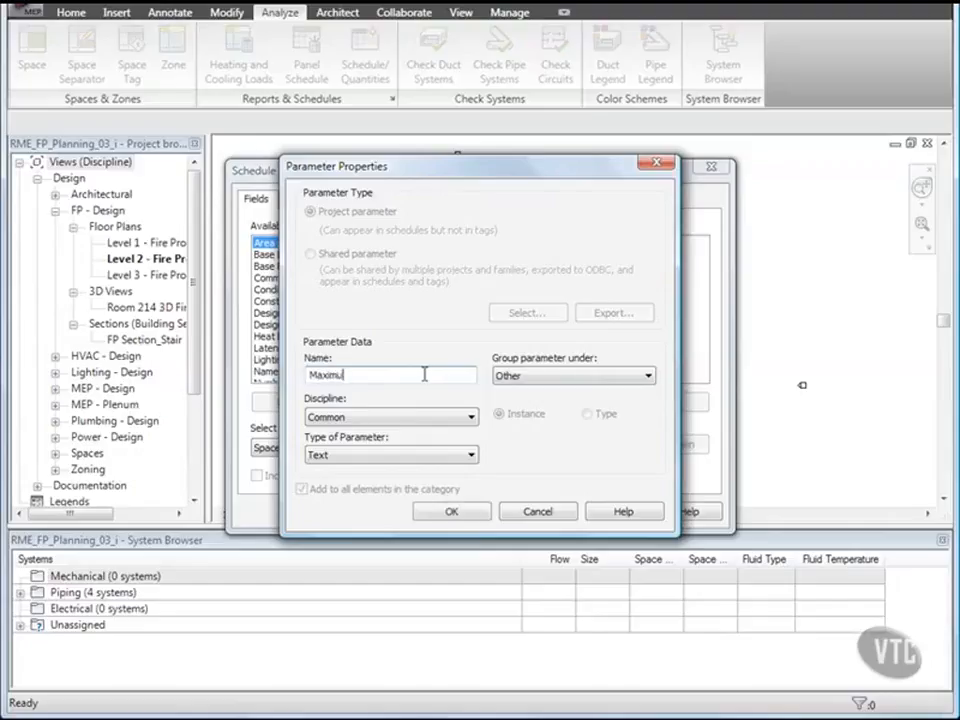
text(m Spacing)
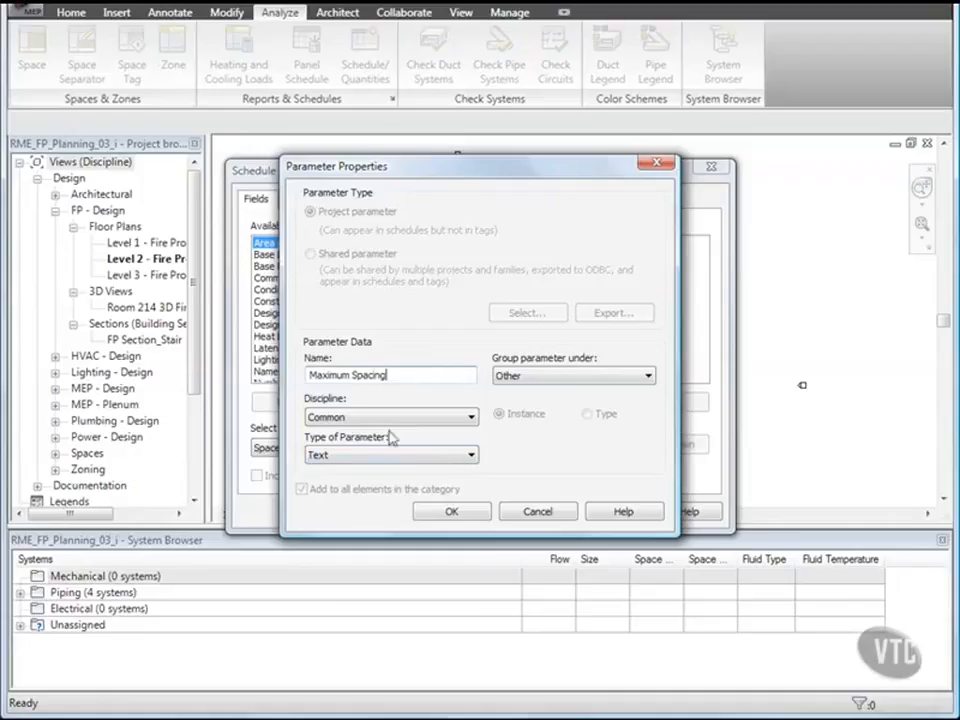
click(468, 456)
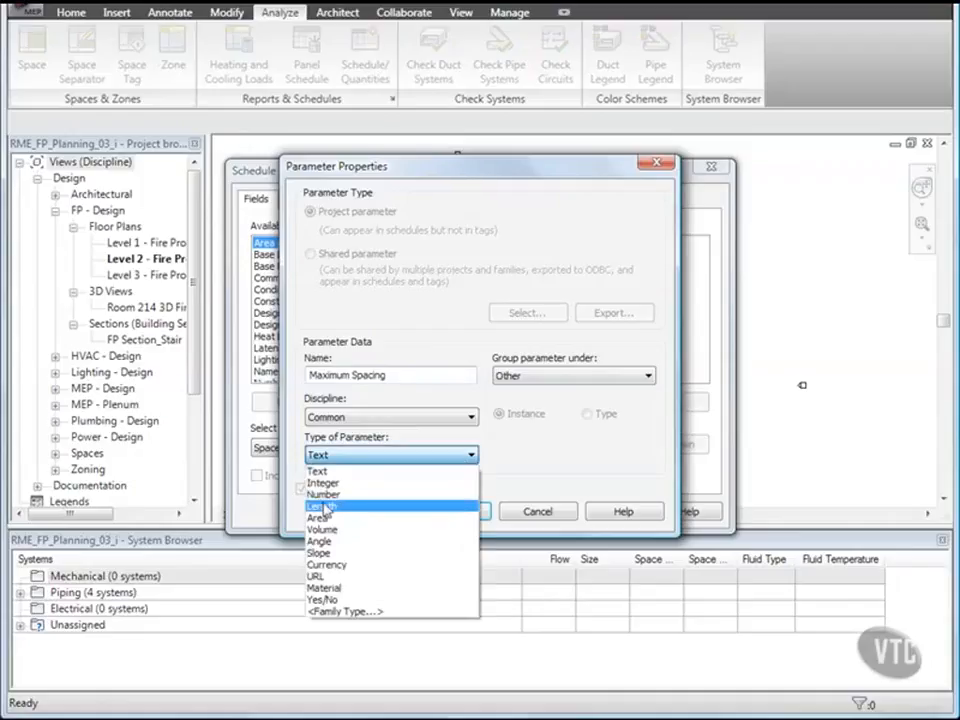
click(336, 508)
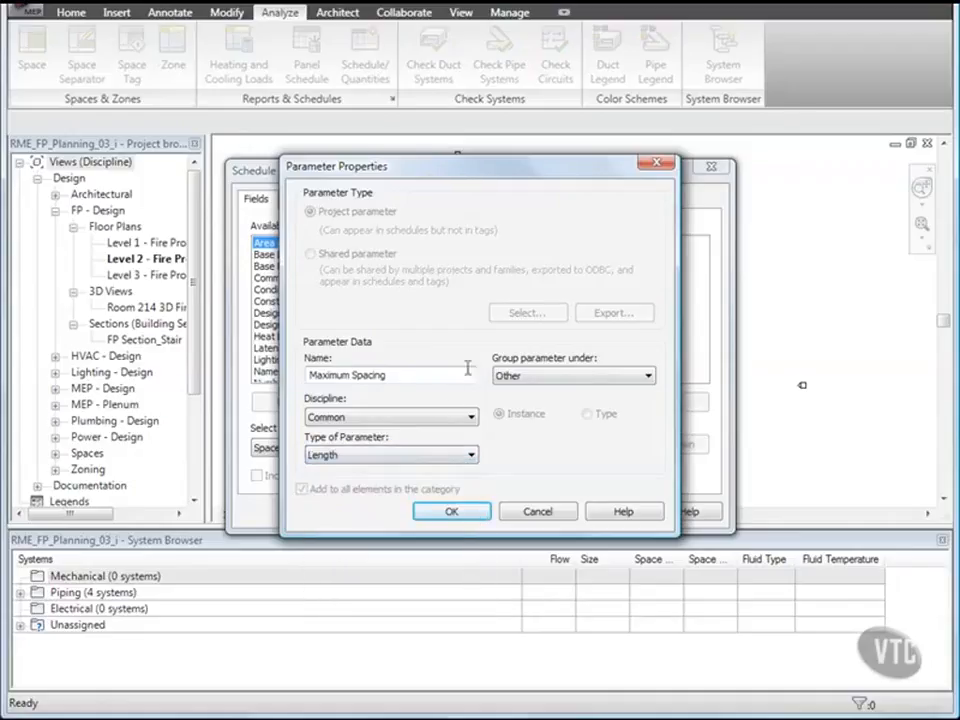
click(622, 376)
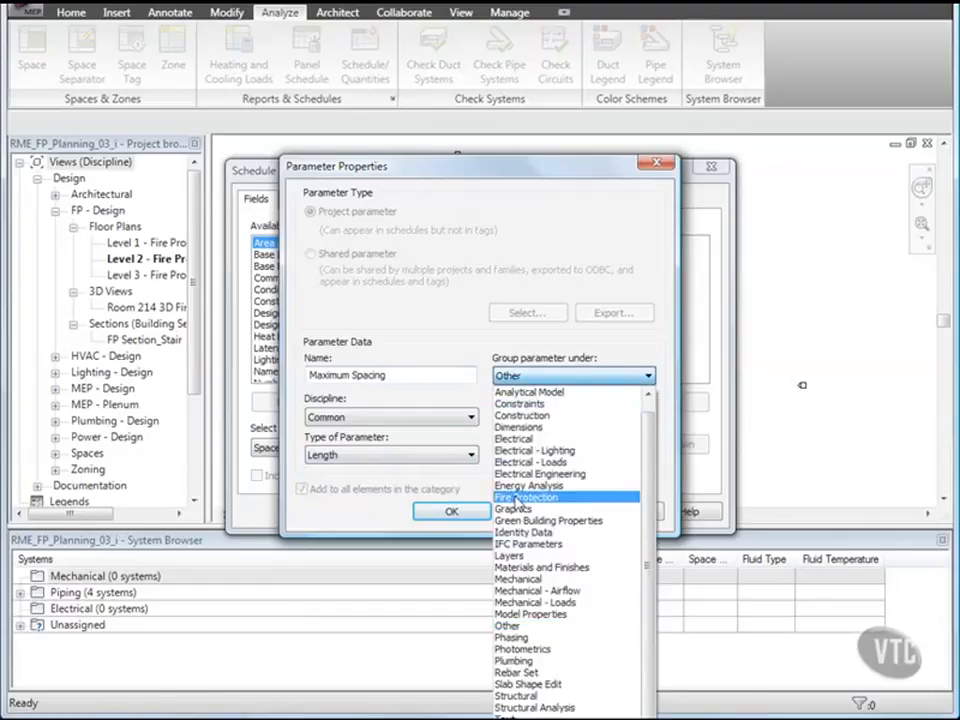
click(514, 497)
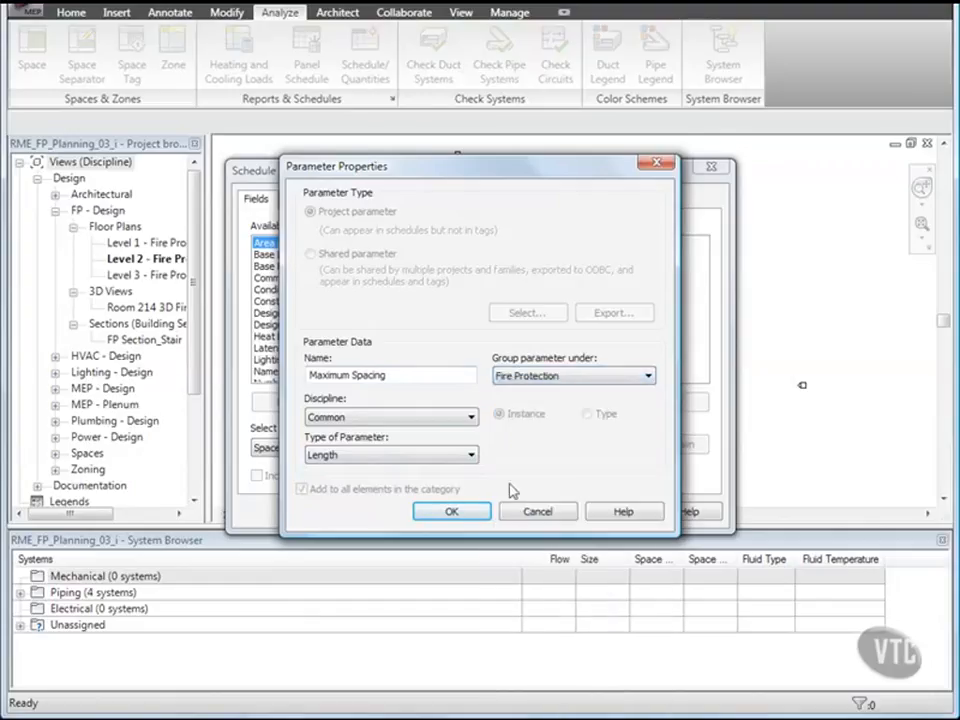
click(452, 511)
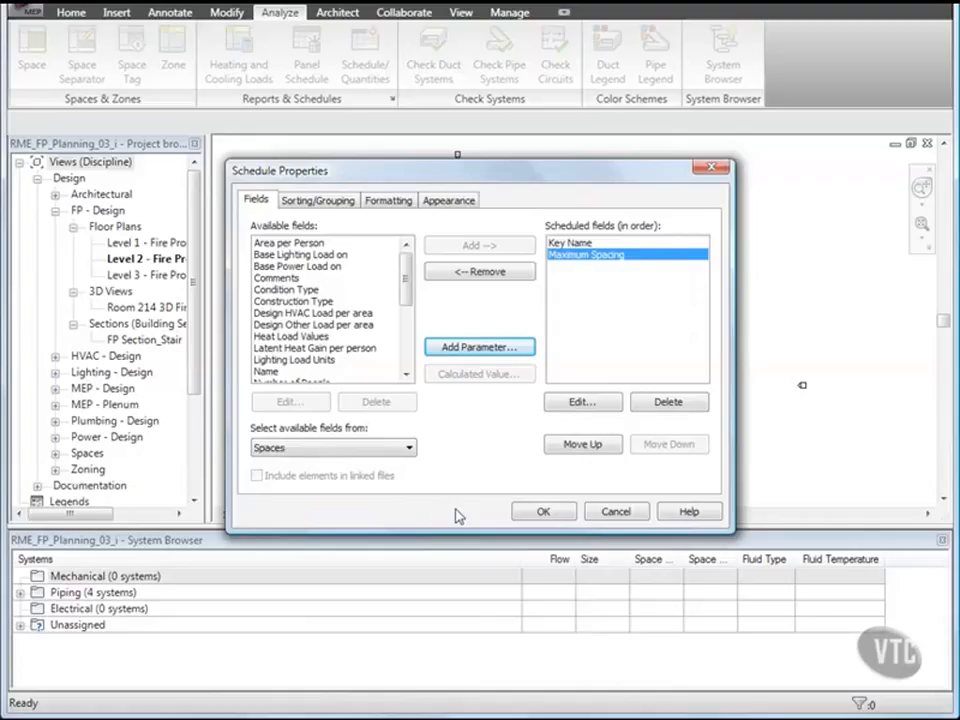
- Add a Maximum Coverage Area parameter to the schedule with parameter type Area, grouped under Fire Protection
click(478, 347)
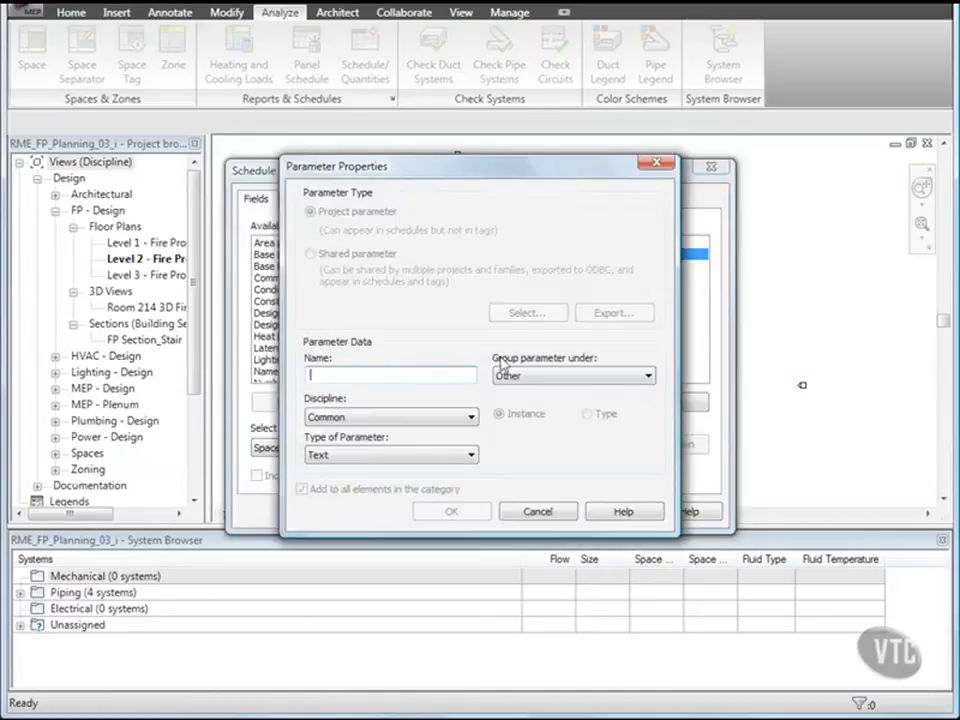
text(M)
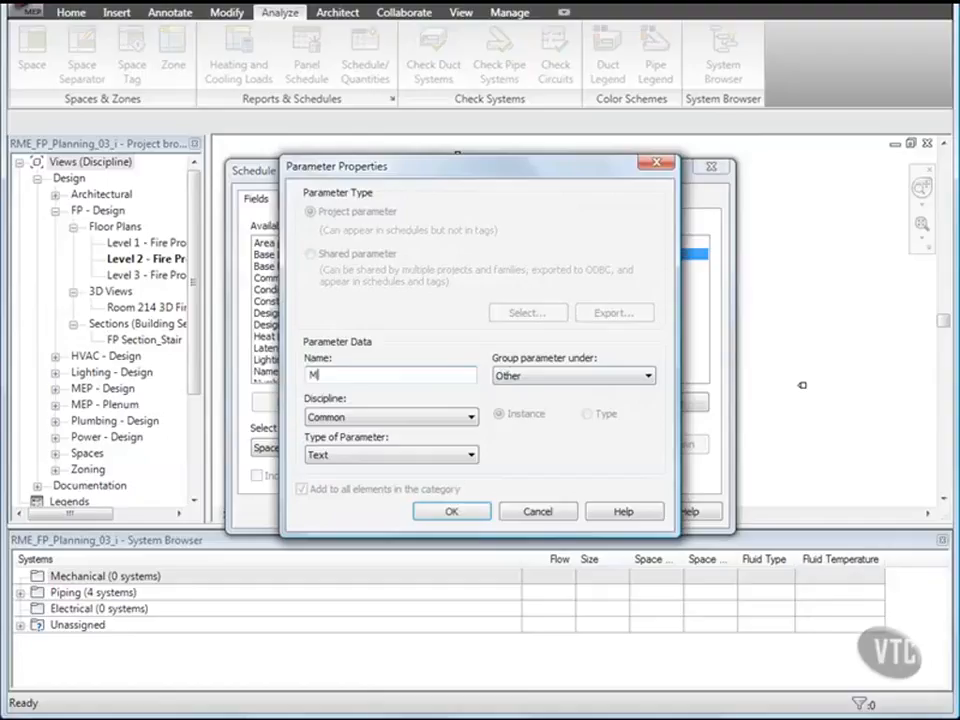
text(aximum Coverage Area)
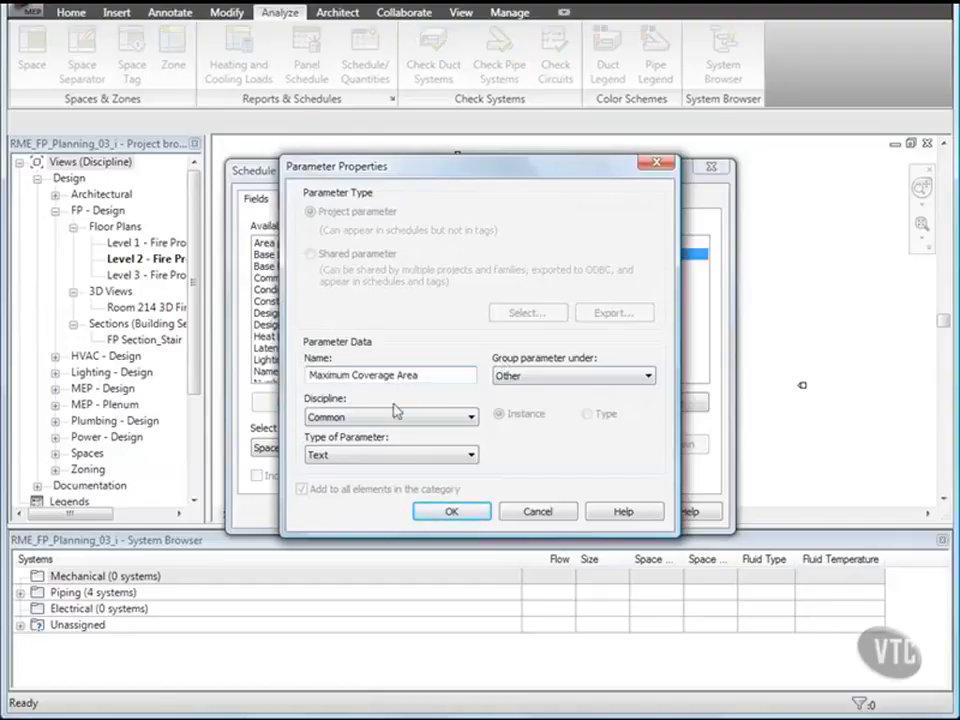
click(428, 454)
click(326, 514)
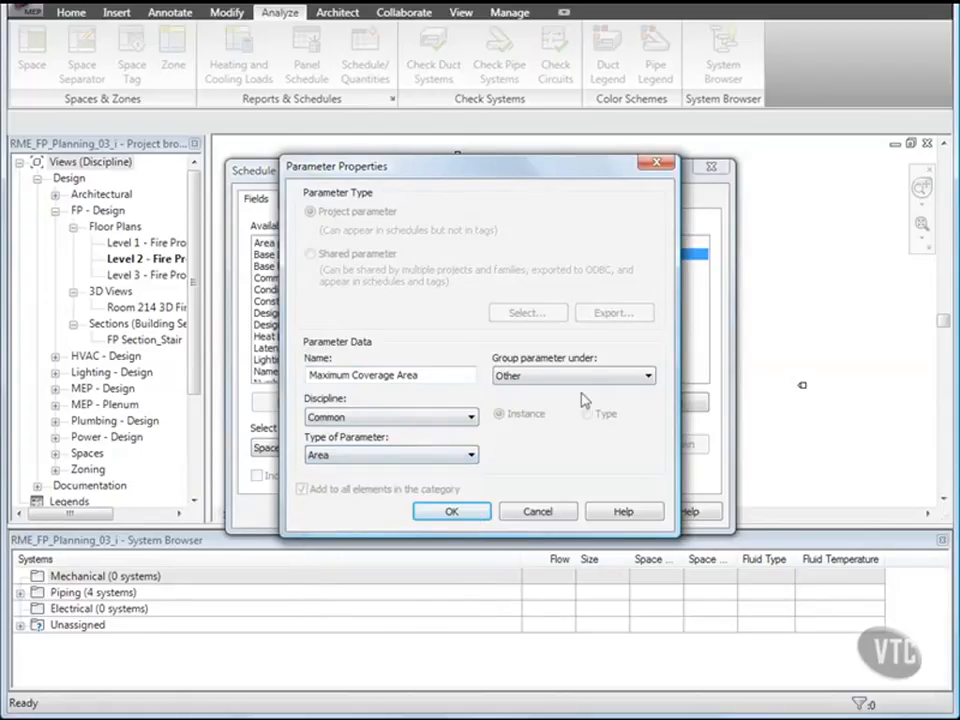
click(645, 376)
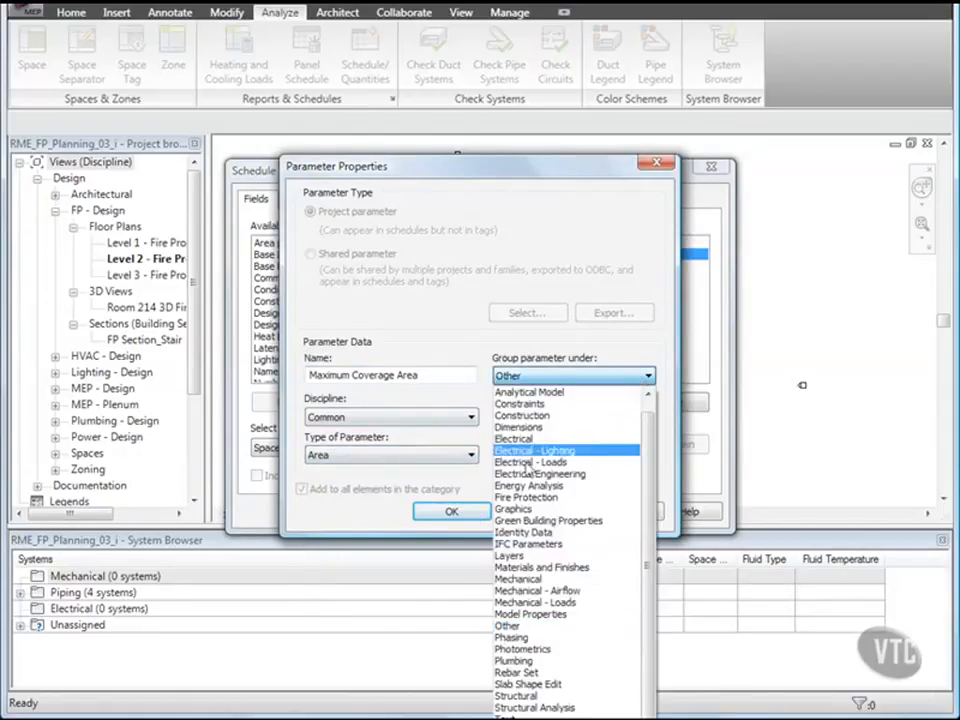
click(527, 497)
click(452, 513)
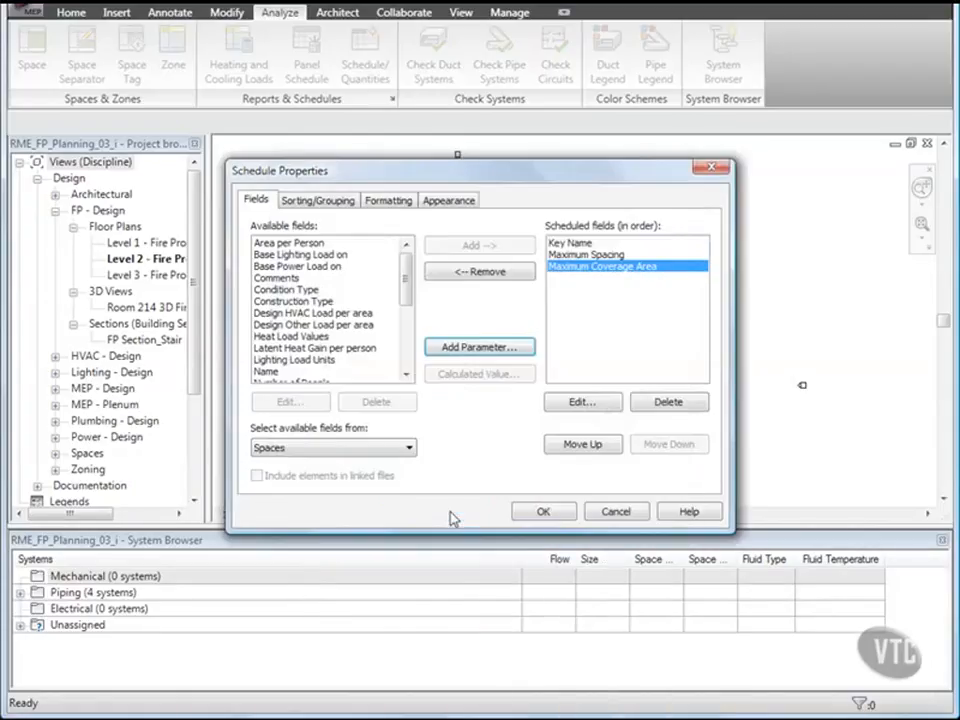
- Override the project settings for the Maximum Spacing field format, round it to the nearest 1', and accept the schedule properties
click(388, 201)
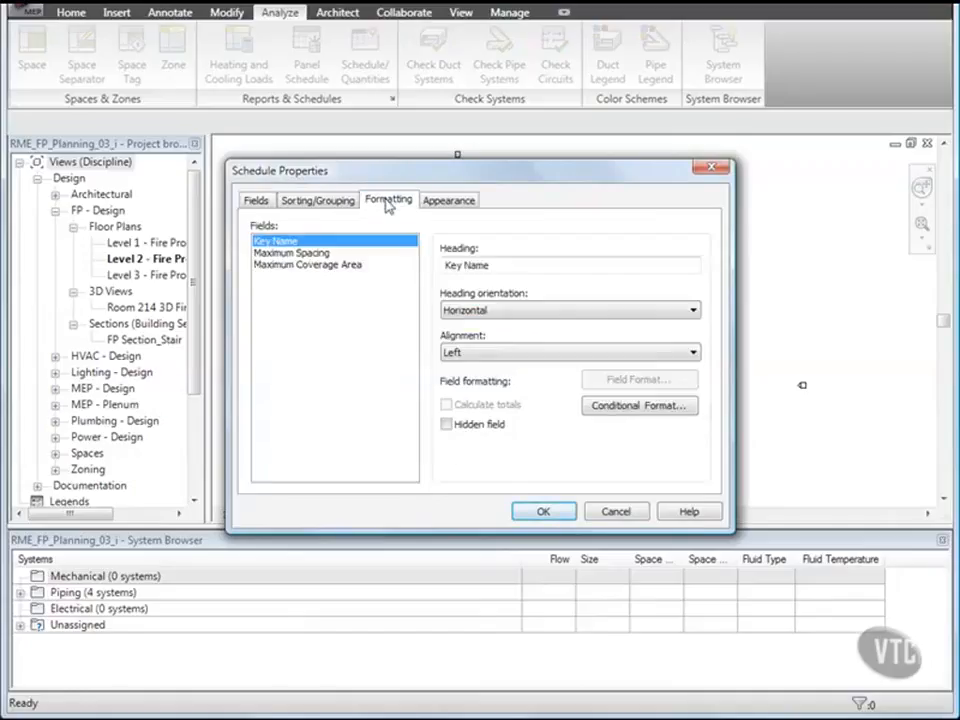
click(293, 256)
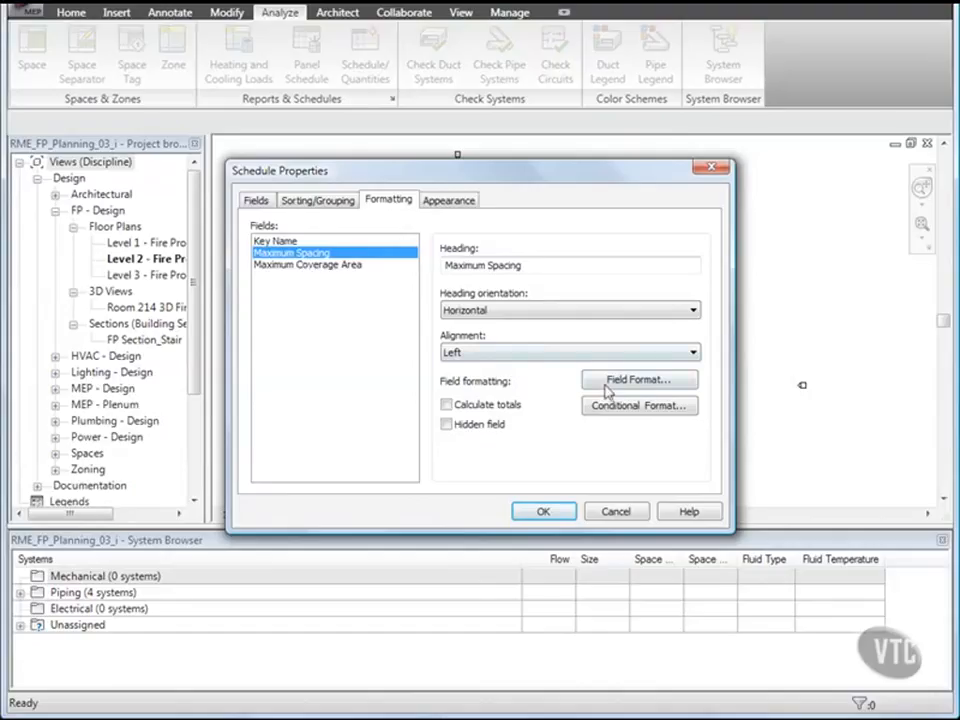
click(632, 381)
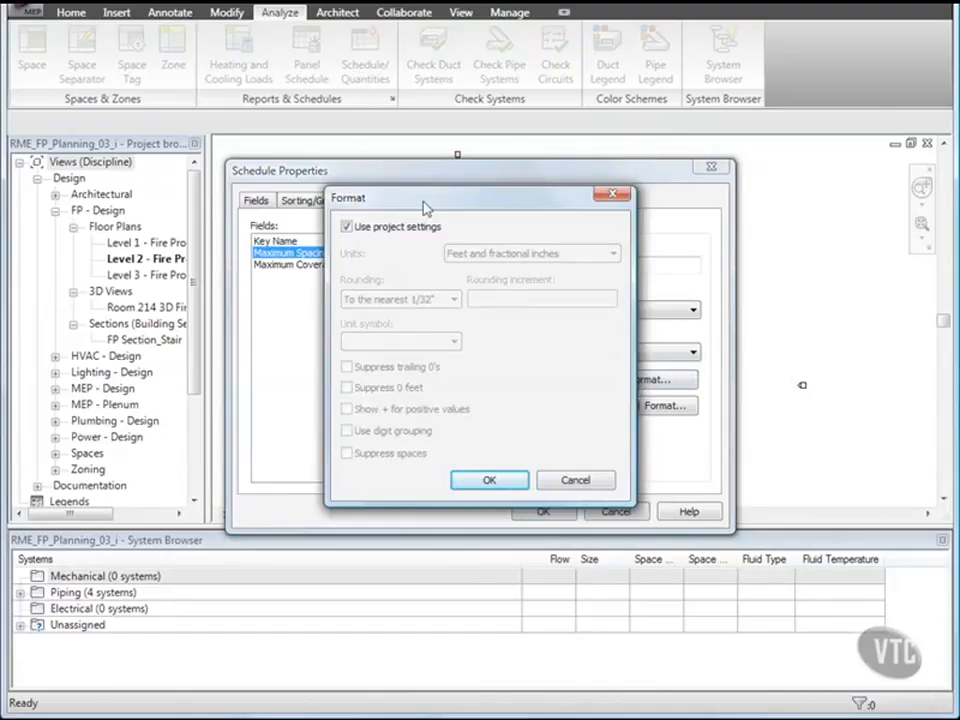
click(348, 228)
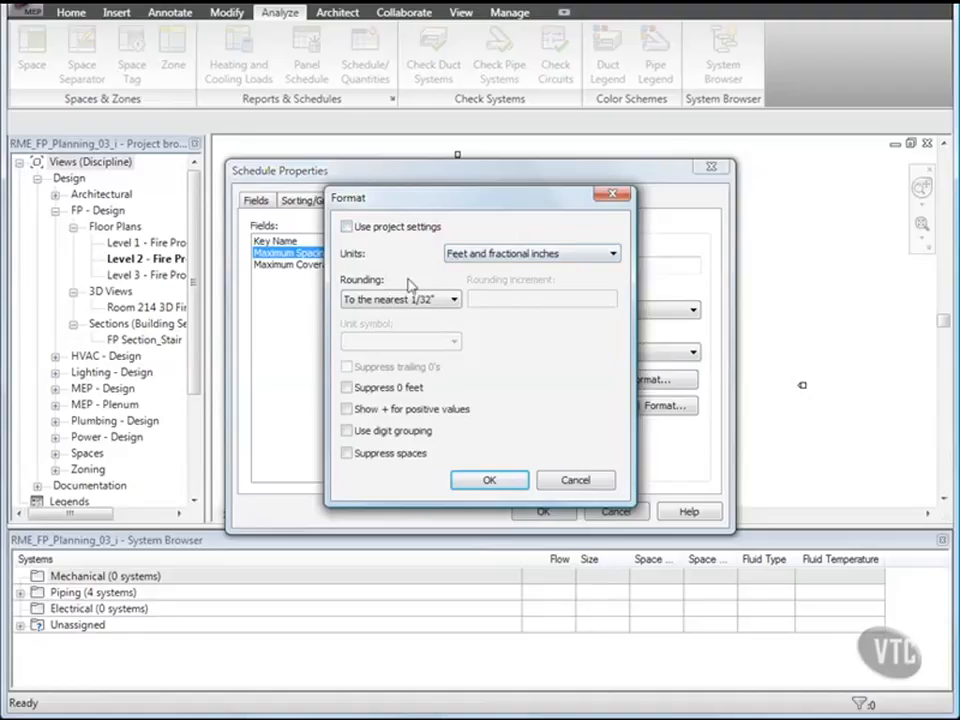
click(450, 299)
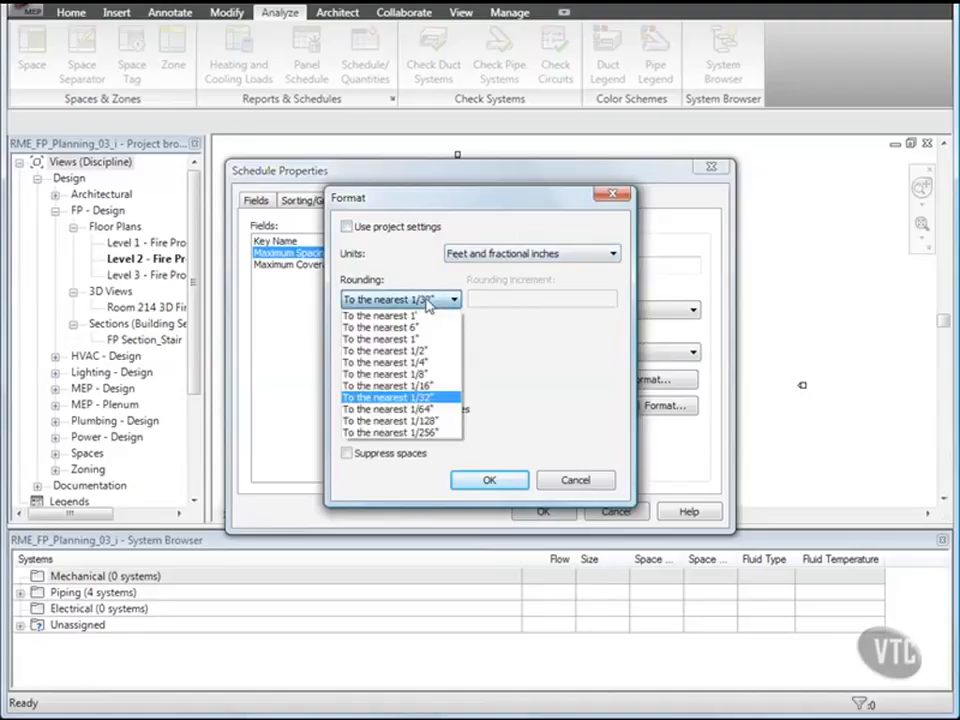
click(427, 317)
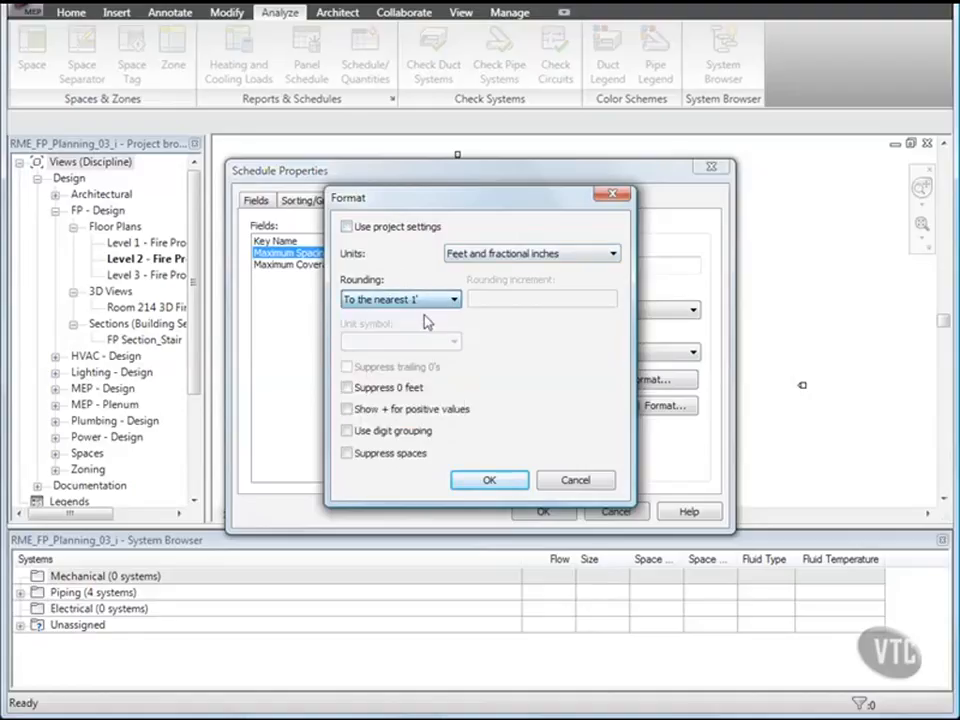
click(489, 481)
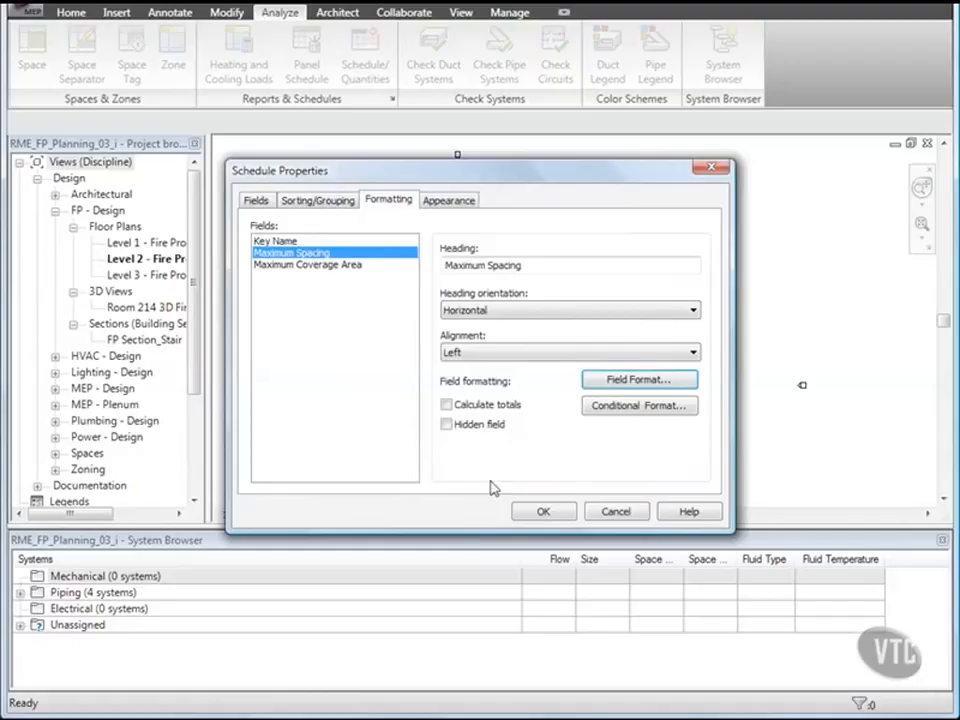
click(541, 510)
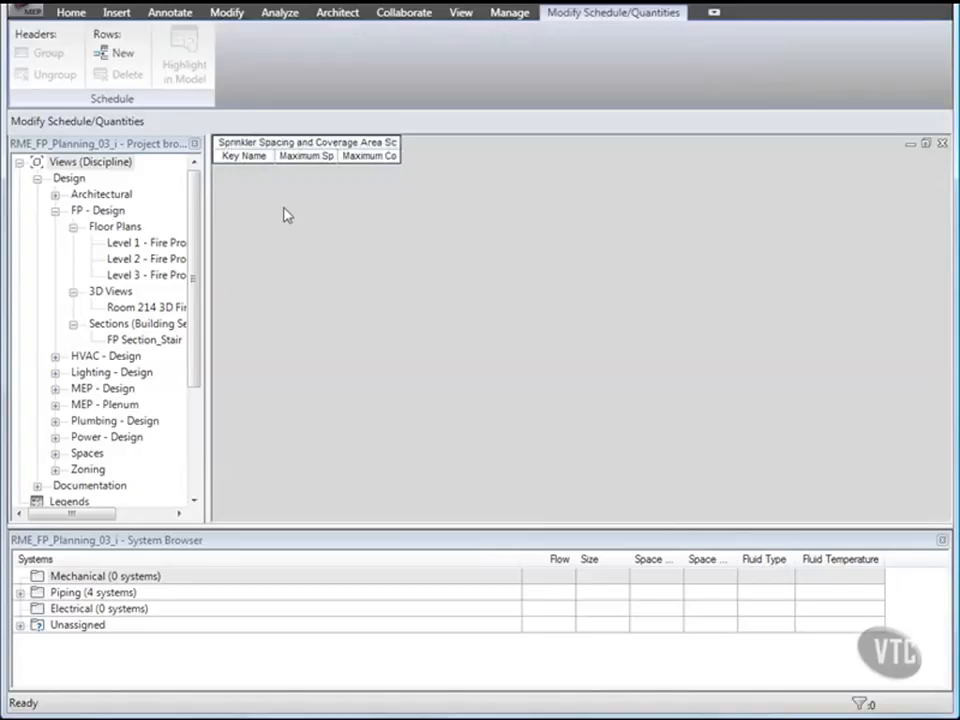
- Fit the Maximum Spacing and Maximum Coverage Area columns to their headings and rename the Key Name heading to Protection Area Type
double_click(336, 155)
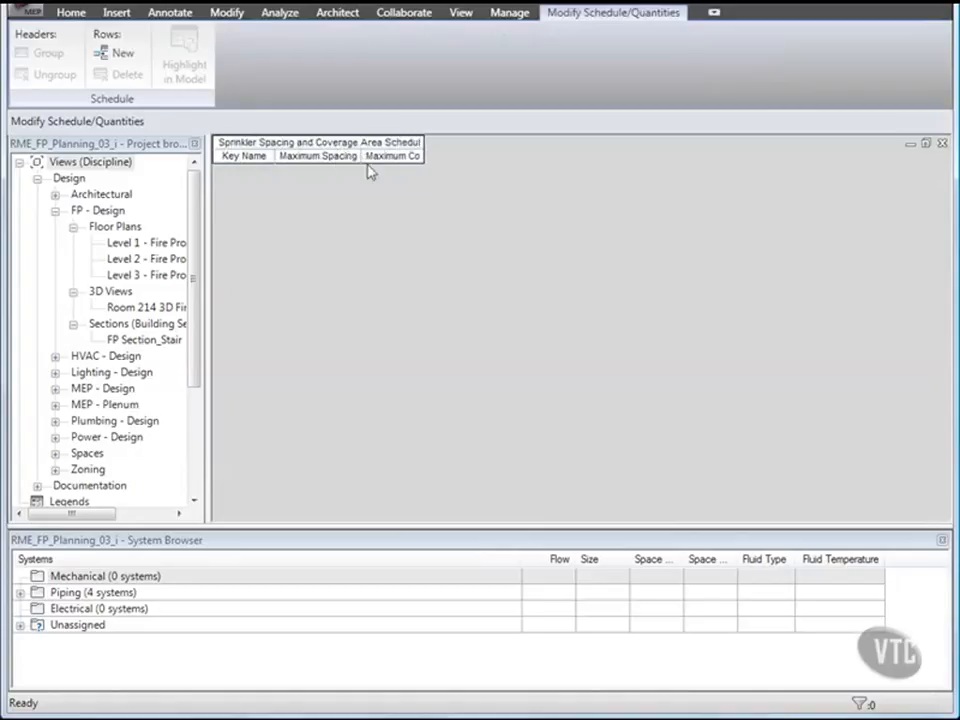
double_click(423, 156)
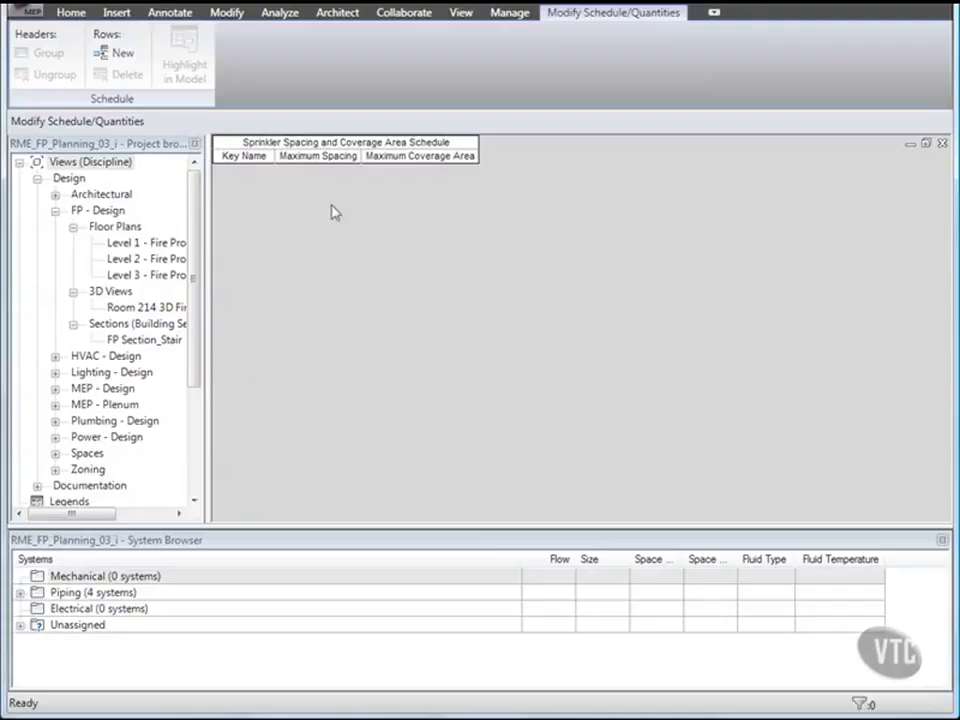
double_click(244, 157)
text(Protecti)
text(on Area T)
text(ype)
click(272, 155)
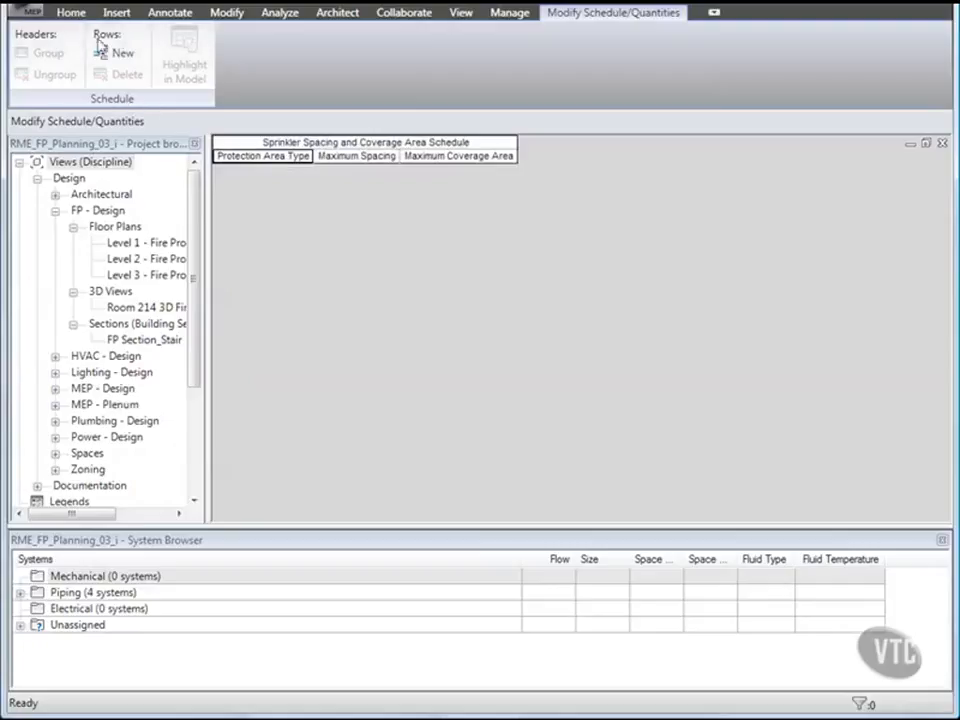
- Add a new schedule row named Light, Obstructed-Combustible and fit the Protection Area Type column to it
click(124, 55)
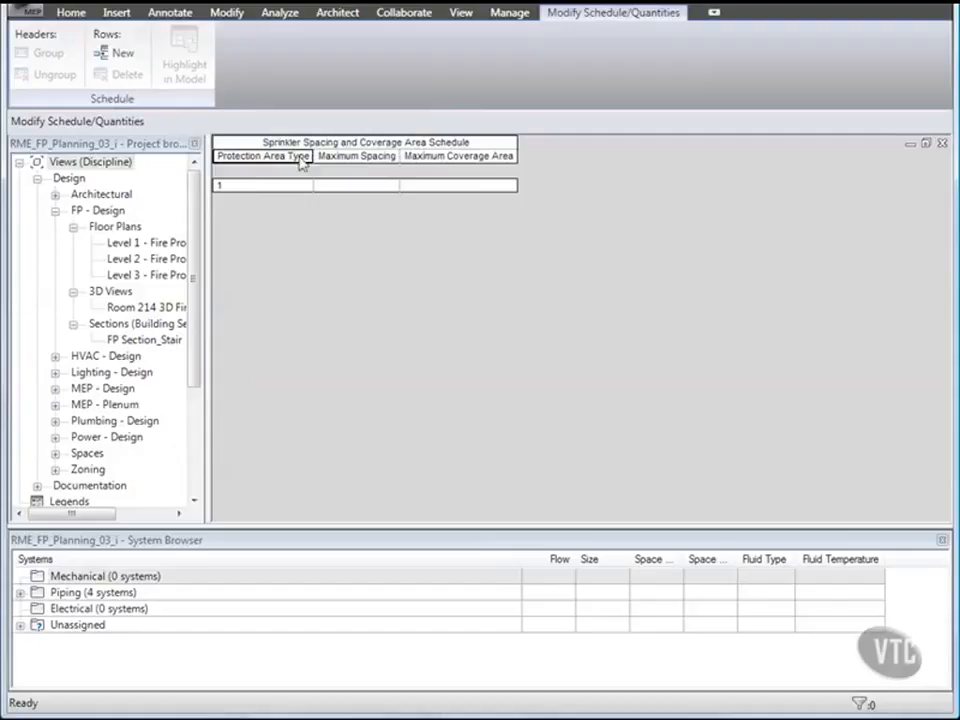
click(243, 186)
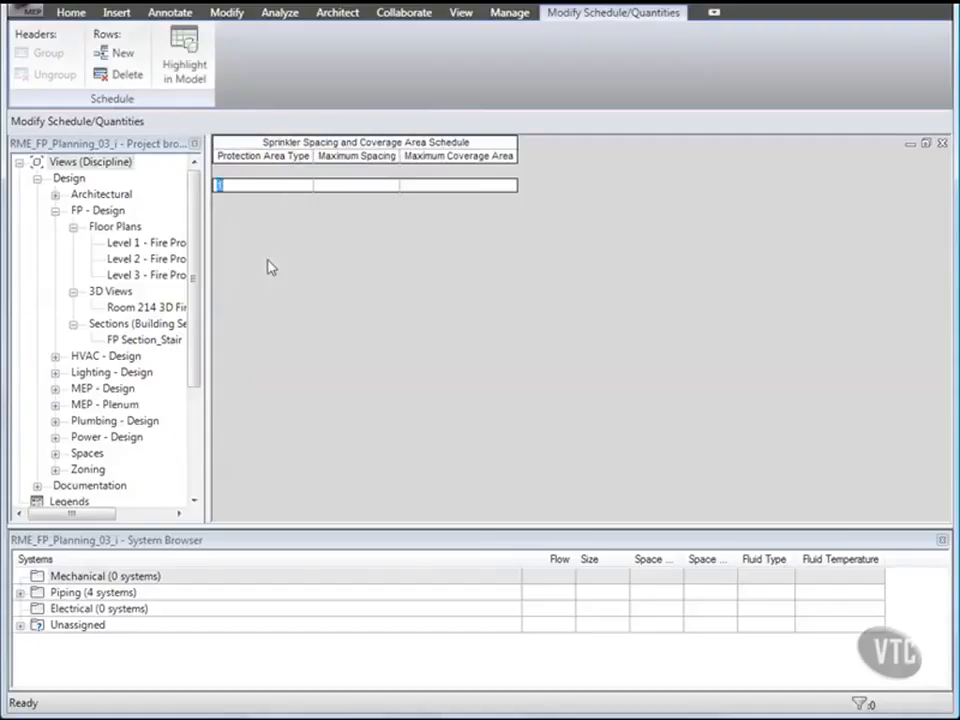
text(Light, Obstruct)
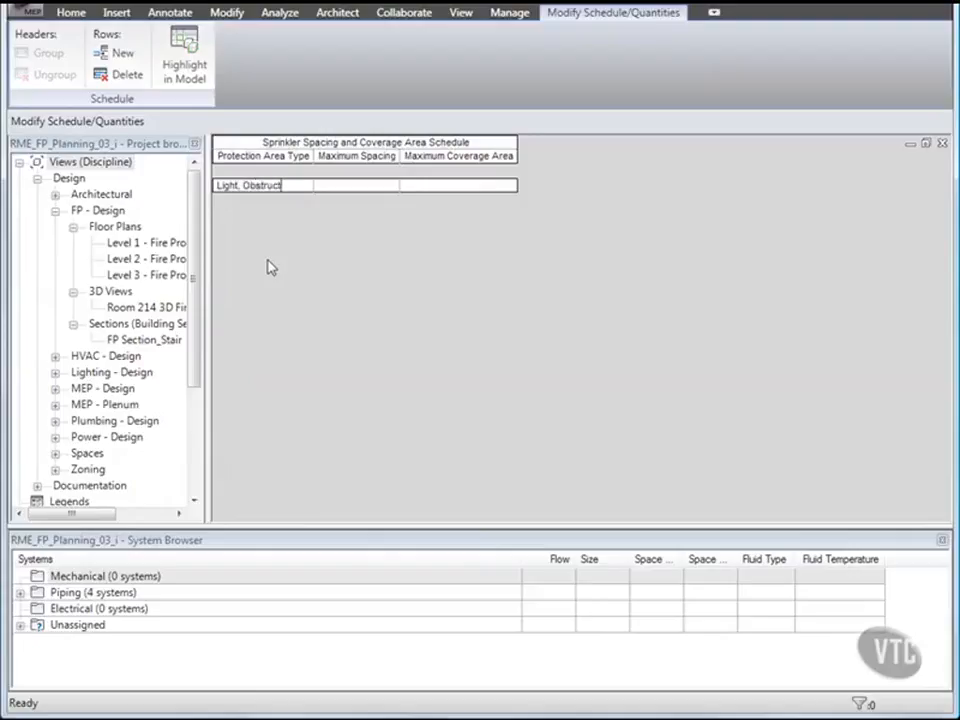
text(ed-Combustible)
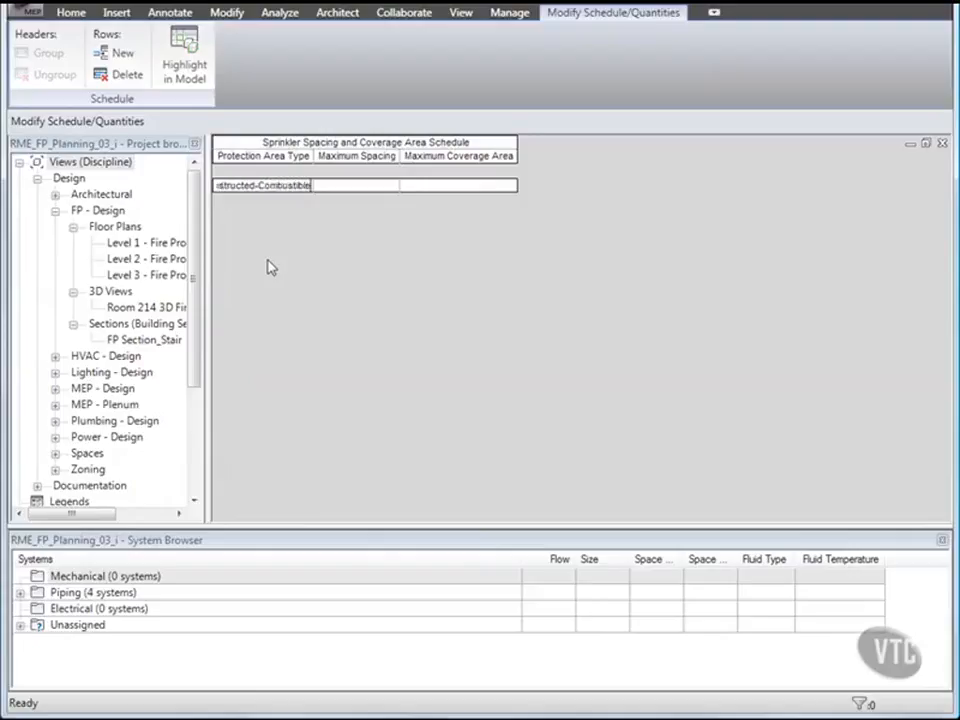
key(Return)
double_click(312, 186)
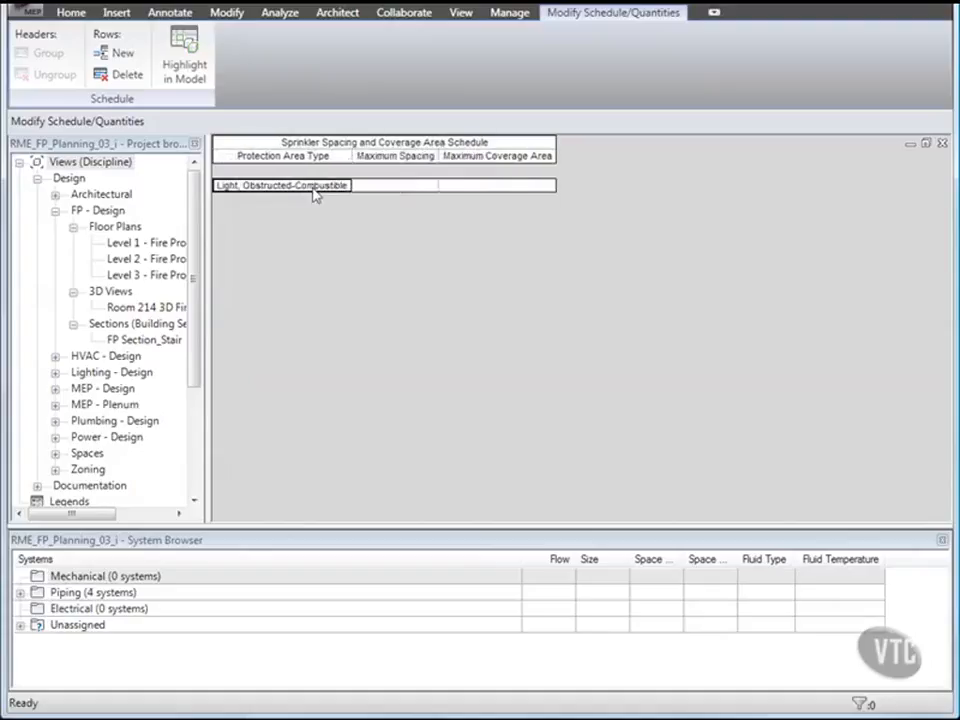
- Set the Light, Obstructed-Combustible row's maximum spacing to 15' and its maximum coverage area to 130 SF
click(397, 185)
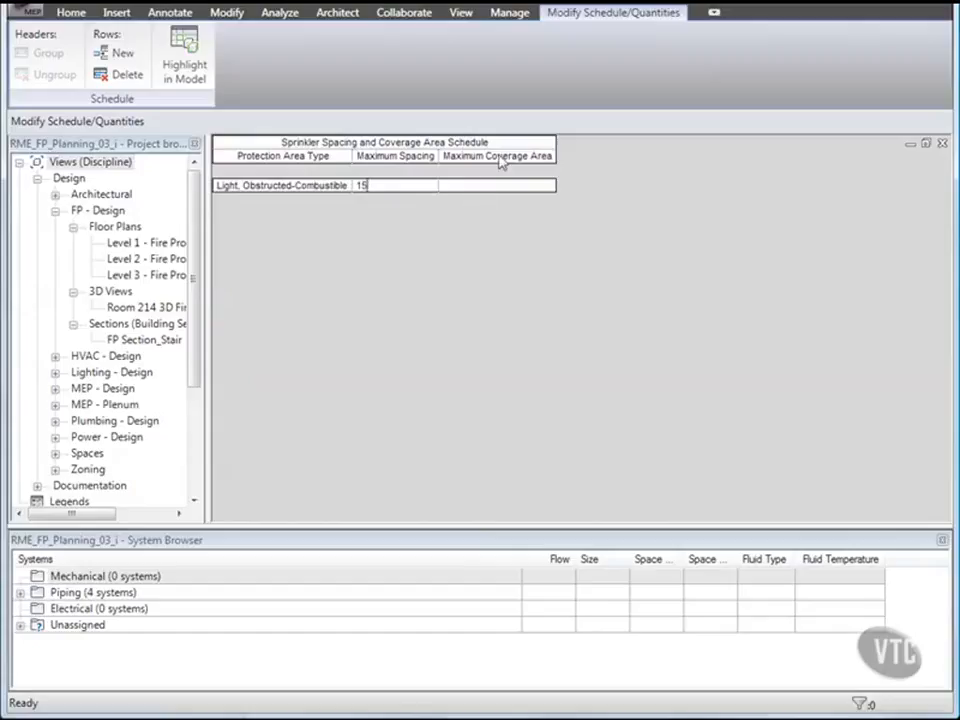
click(488, 187)
text(130)
key(Return)
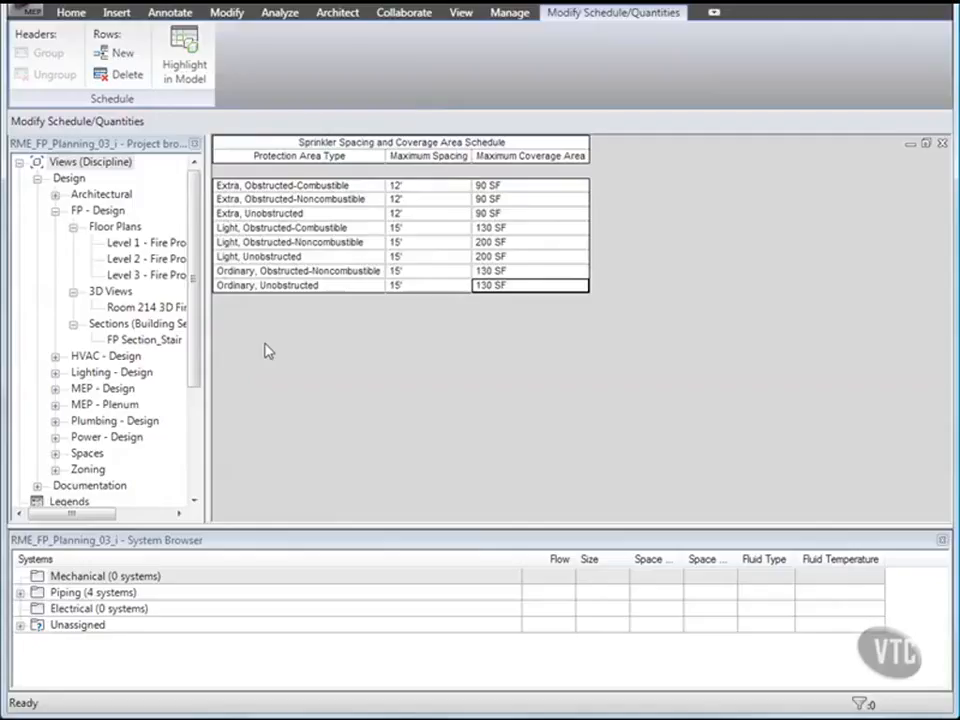
- Create a new building component schedule for the Spaces category named Sprinkler Schedule, with the phase New Construction
click(281, 14)
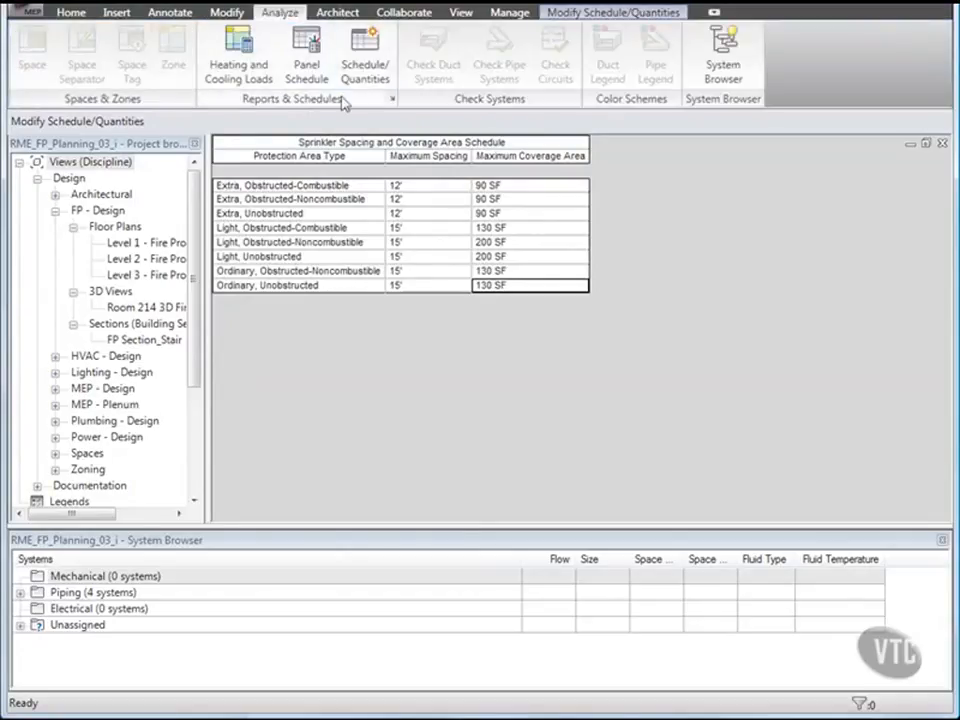
click(367, 67)
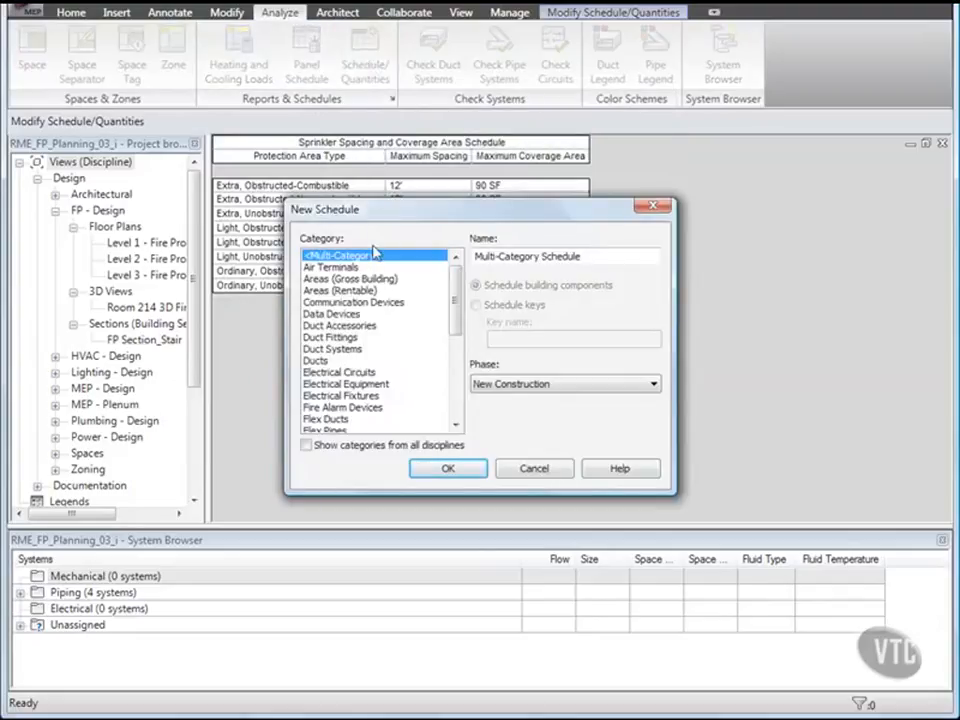
drag(456, 300, 456, 381)
click(338, 386)
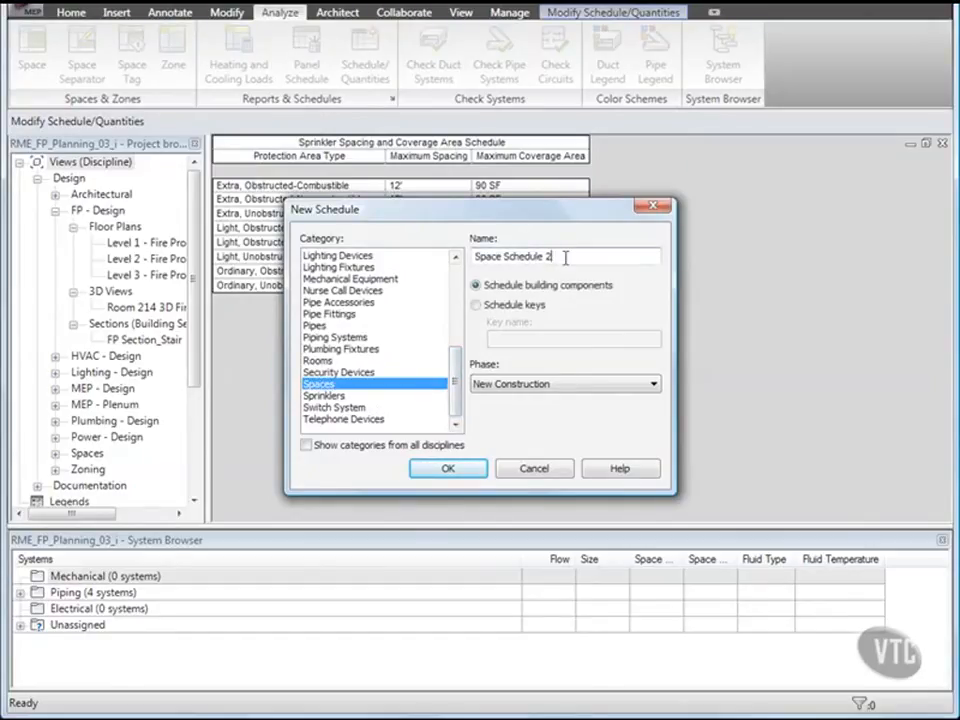
double_click(491, 256)
text(Sprinkler)
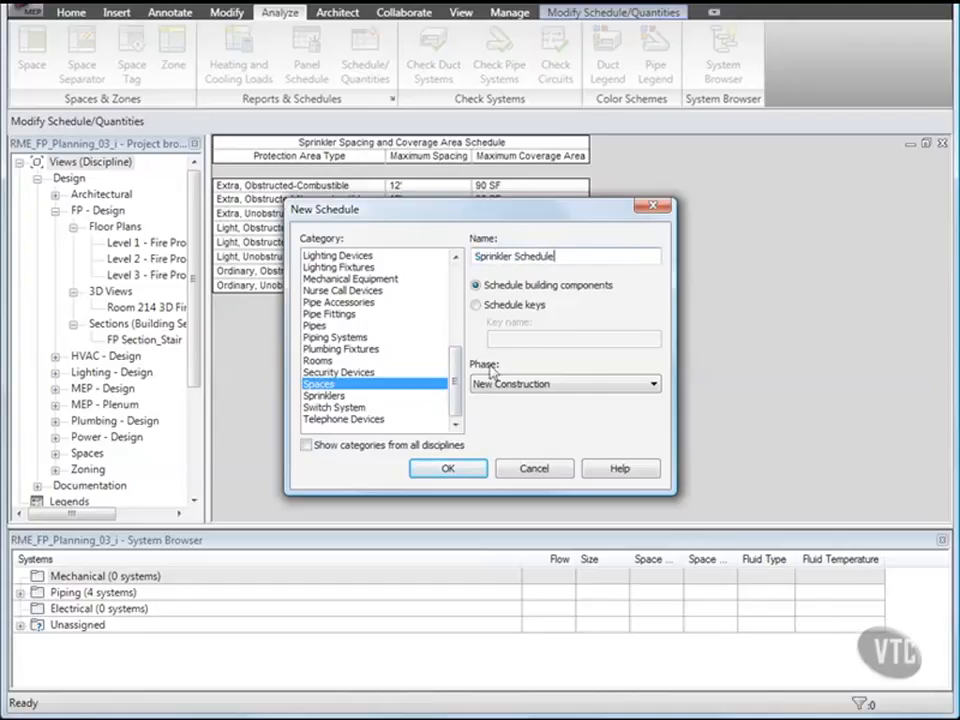
click(447, 468)
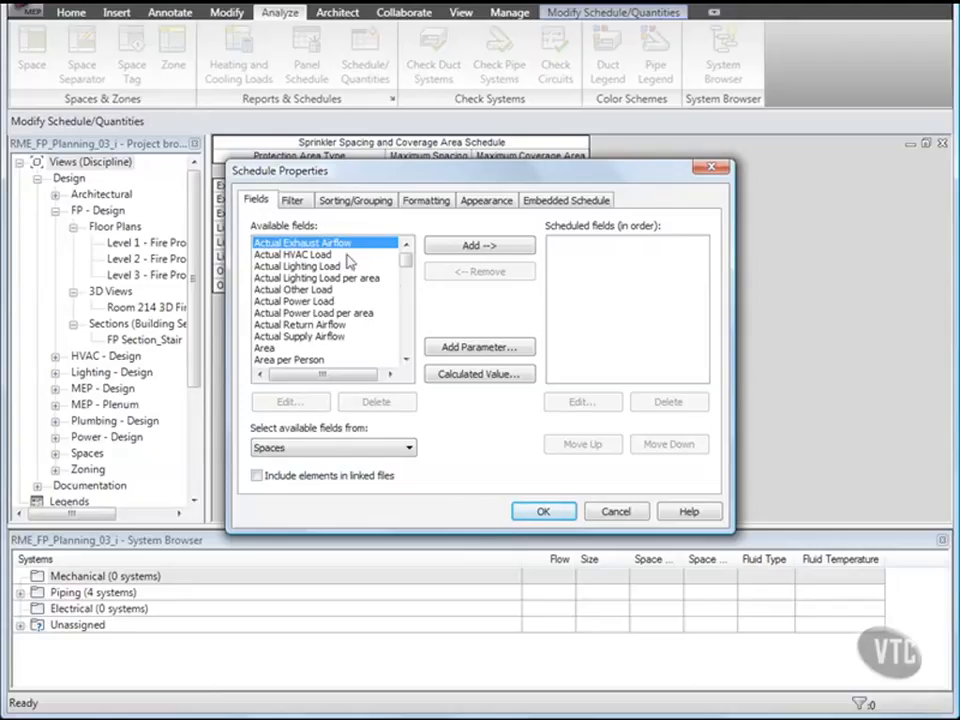
- Add the fields Number, Name, Sprinkler Zone, Level, Area, Protection Area Construction Type, Maximum Coverage Area and Maximum Spacing to the schedule in that order
drag(407, 260, 408, 314)
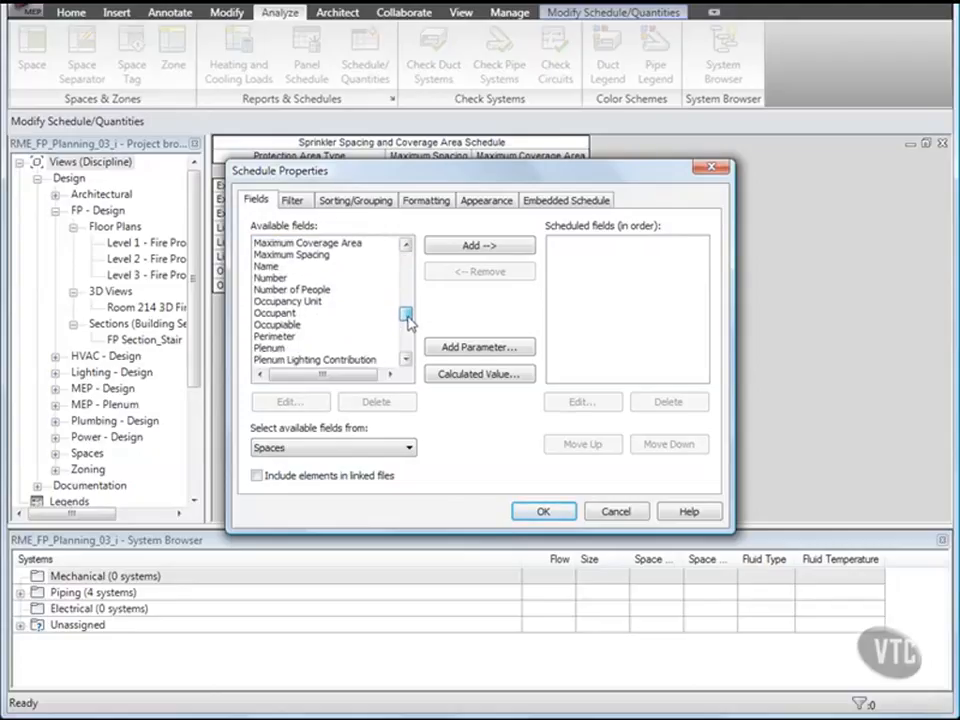
click(280, 278)
click(459, 249)
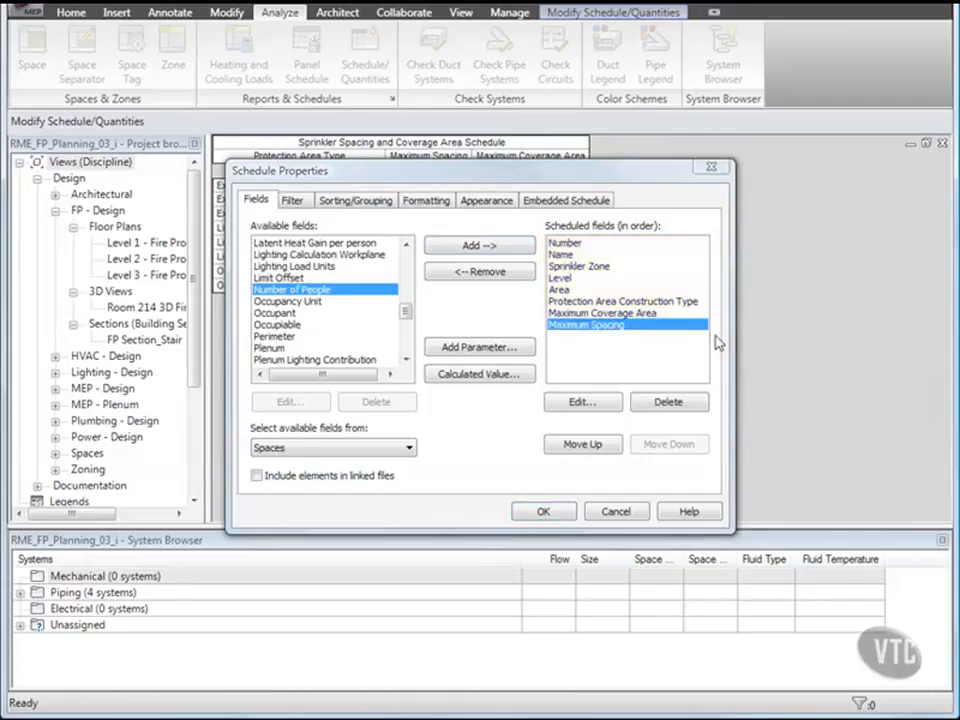
- Add a calculated value named Minimum Sprinklers with the formula Area / Maximum Coverage Area, using the Common discipline and Number type
click(472, 375)
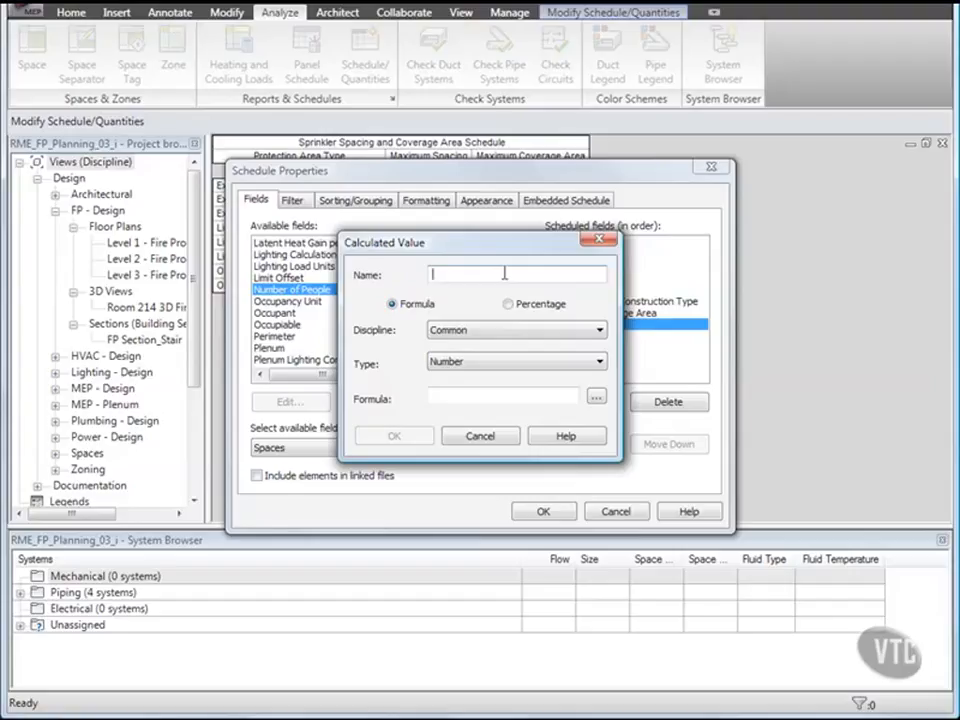
text(Minim)
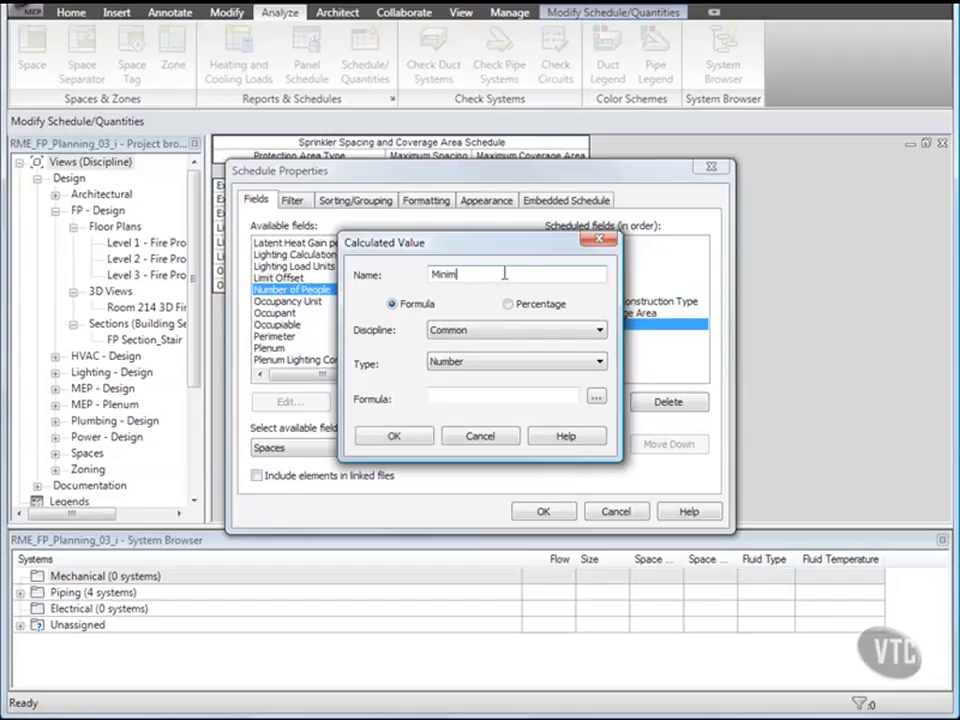
text(um Sprinklers)
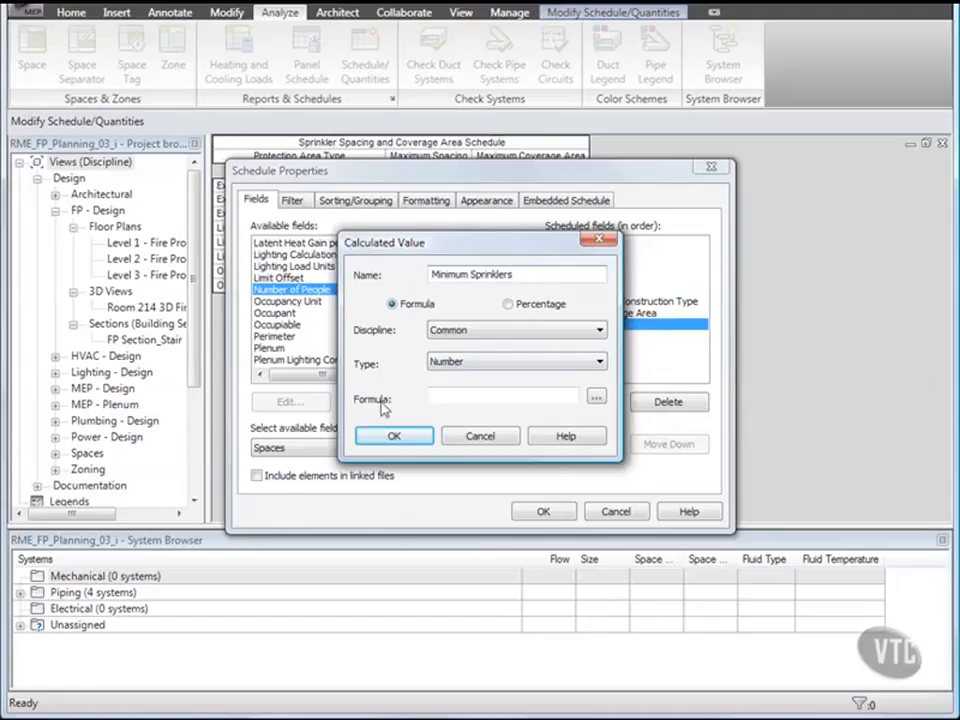
click(596, 397)
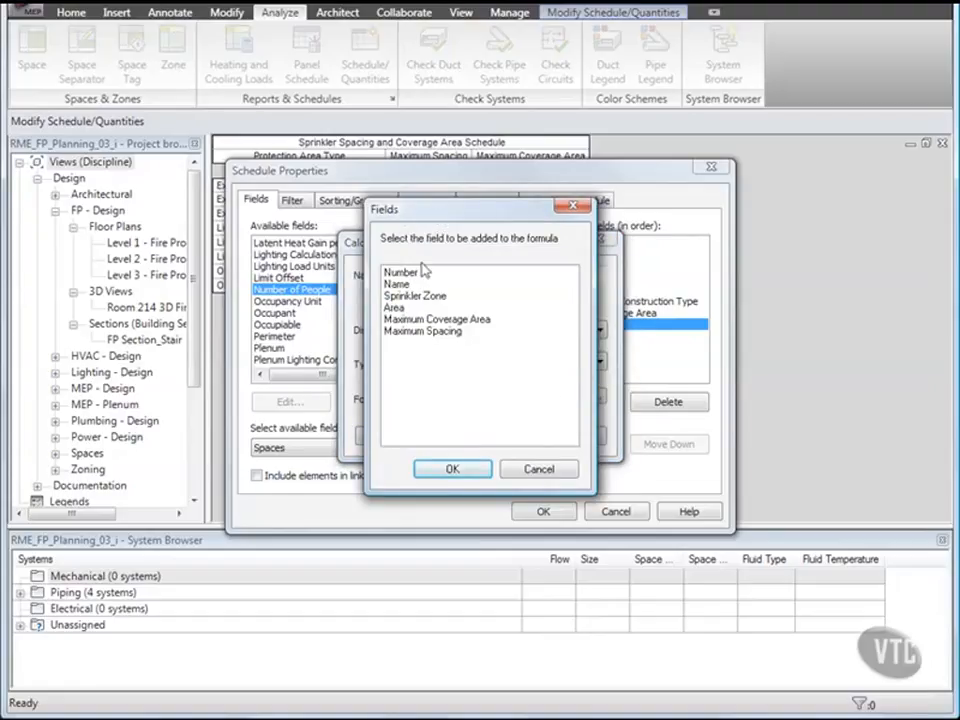
click(393, 308)
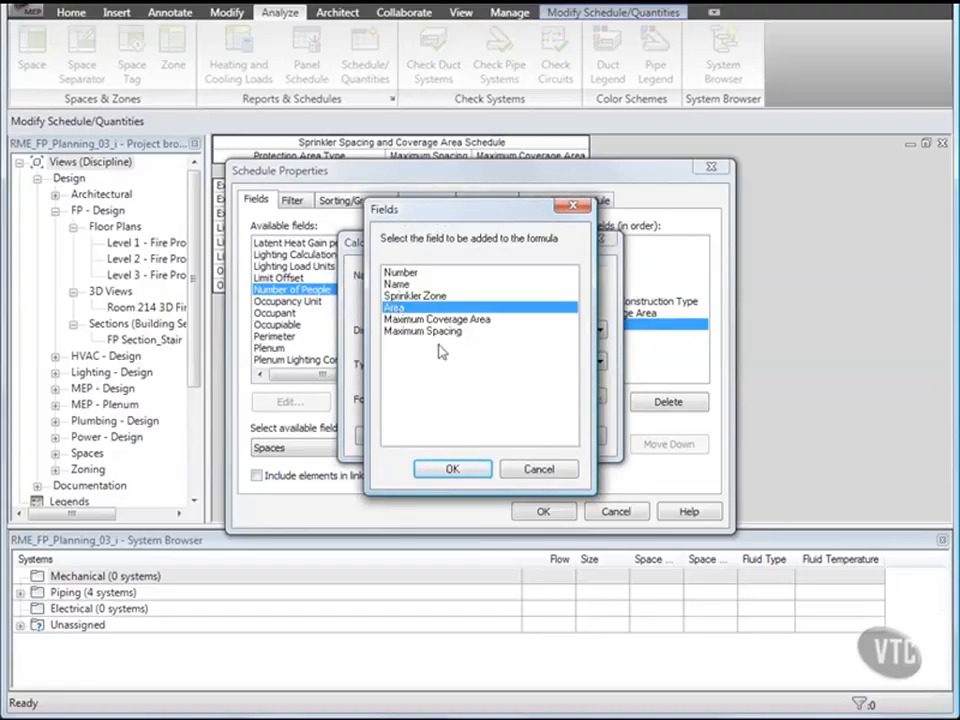
click(447, 469)
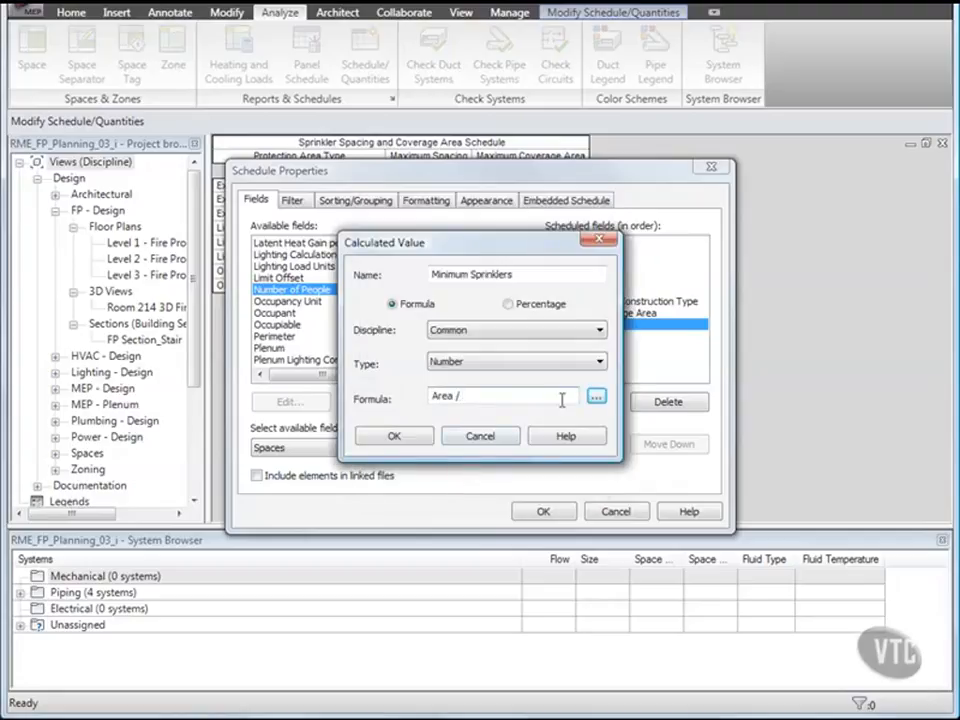
click(596, 398)
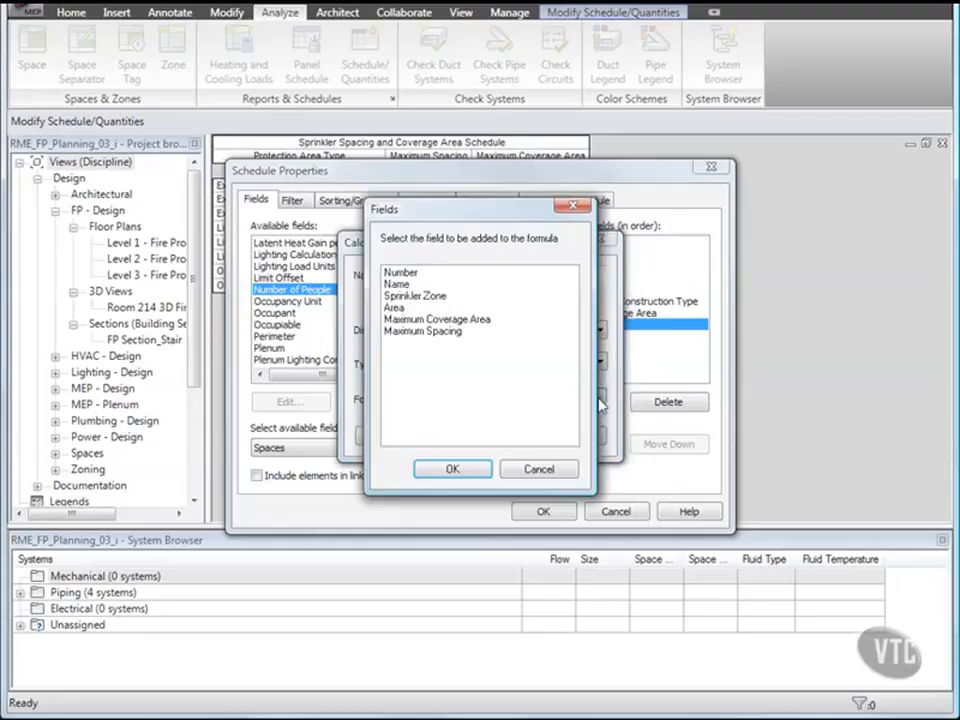
click(447, 320)
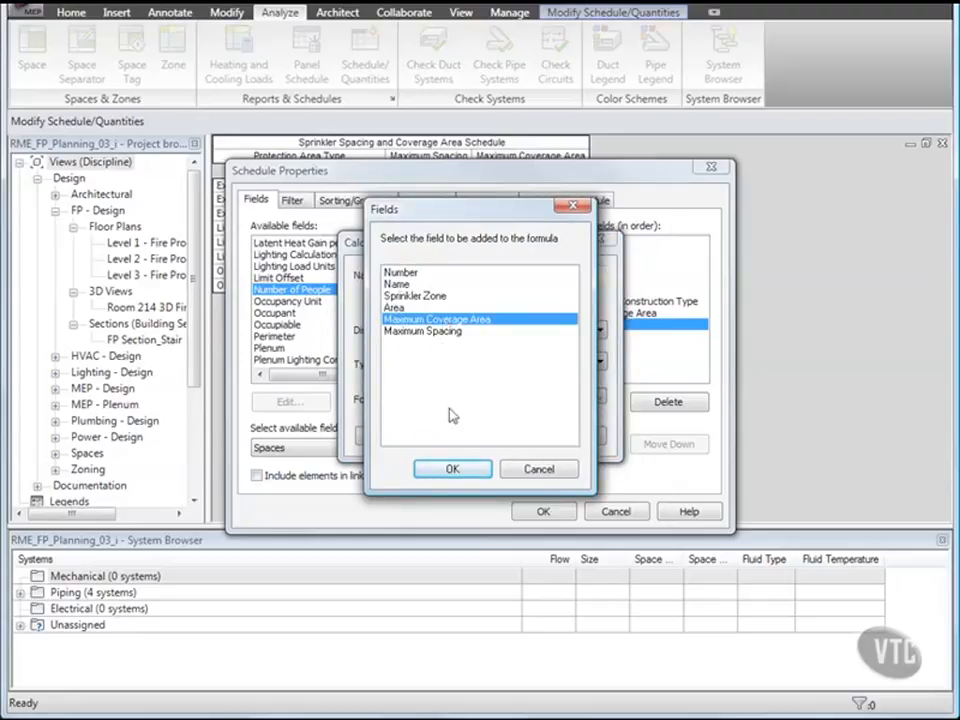
click(450, 468)
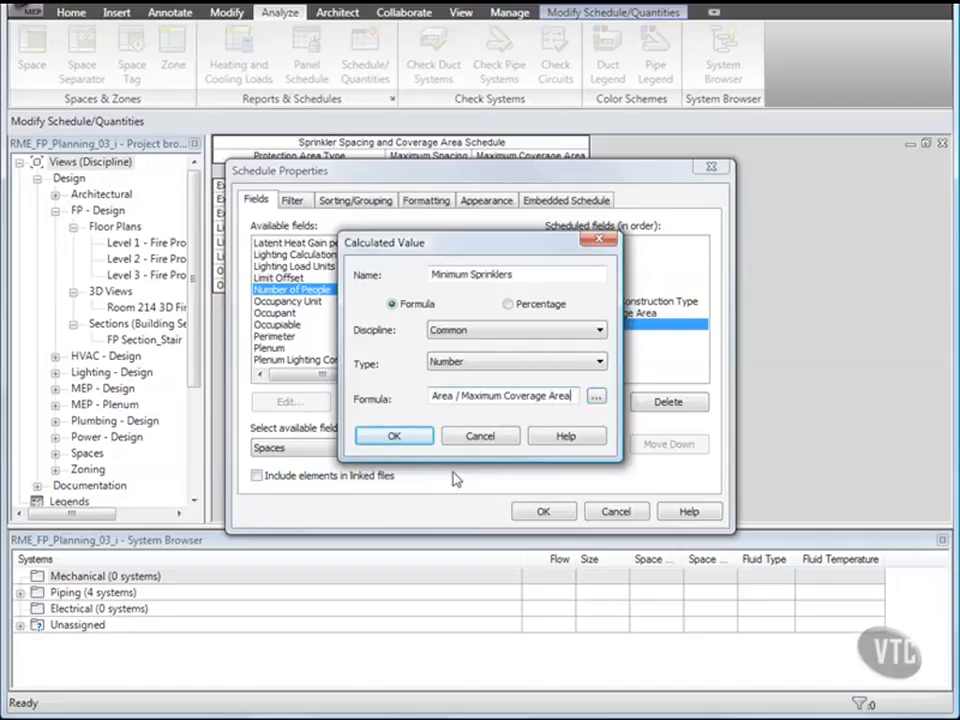
click(394, 437)
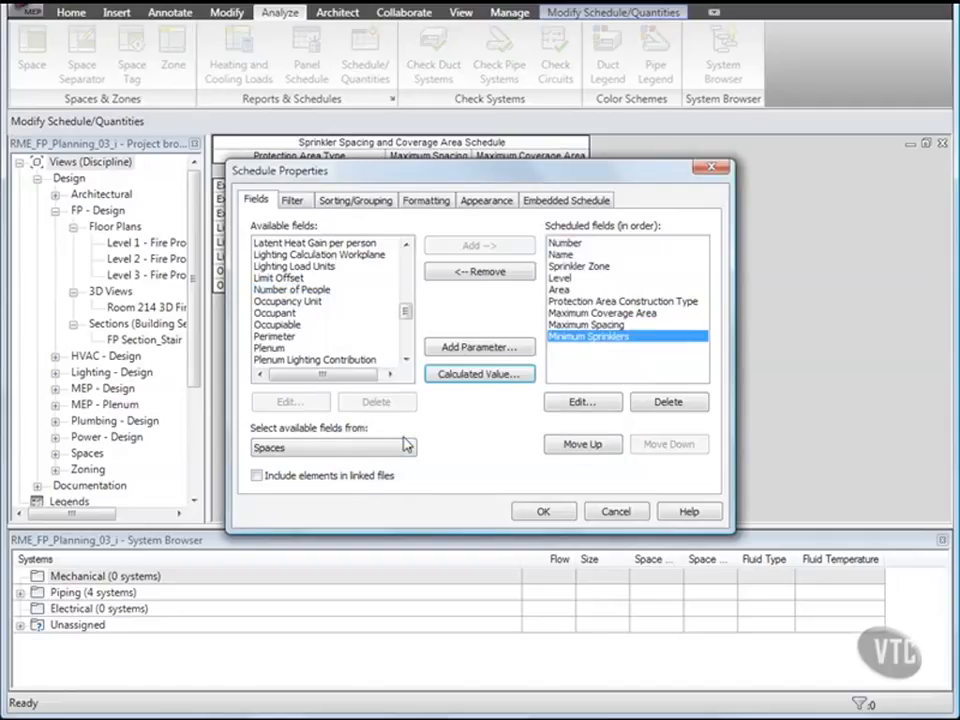
- Override the default format of the Minimum Sprinklers field with Fixed units and accept the schedule properties
click(429, 204)
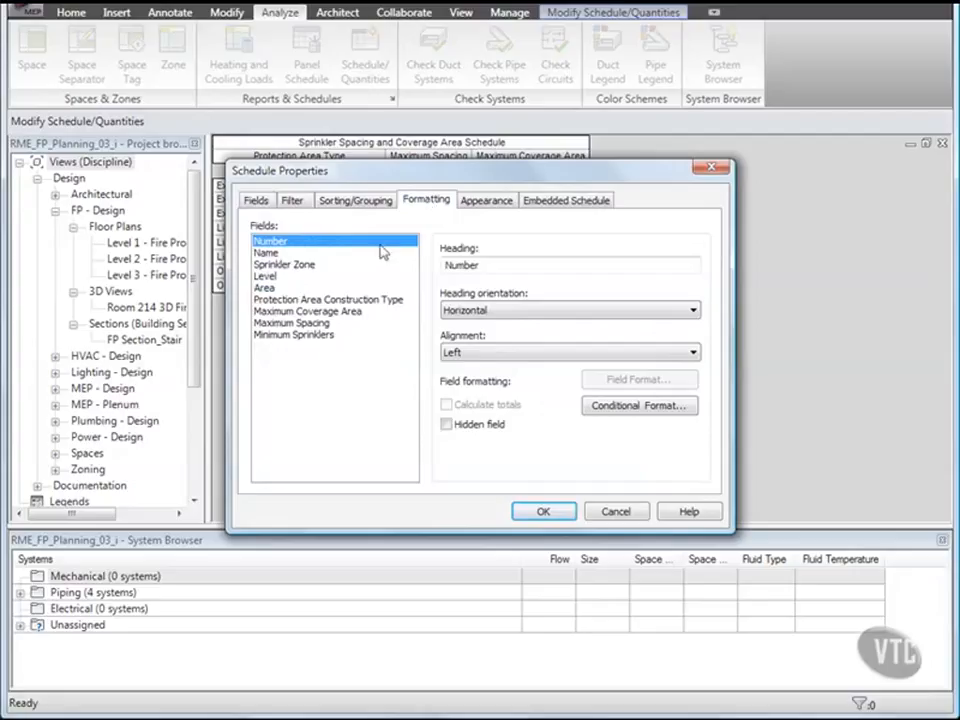
click(291, 336)
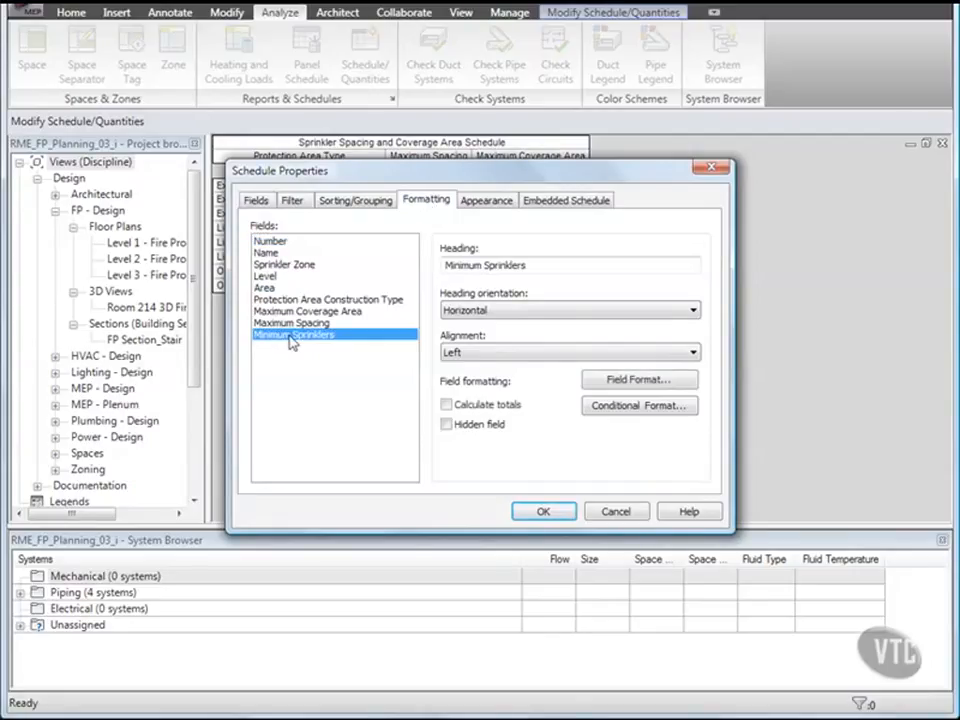
click(617, 384)
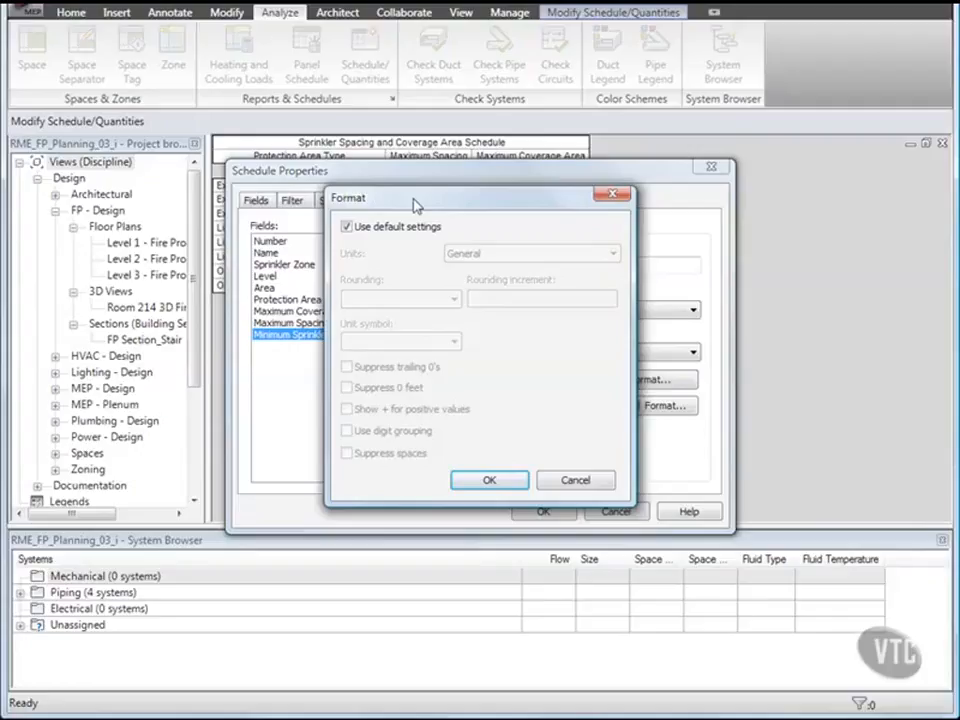
click(347, 228)
click(527, 255)
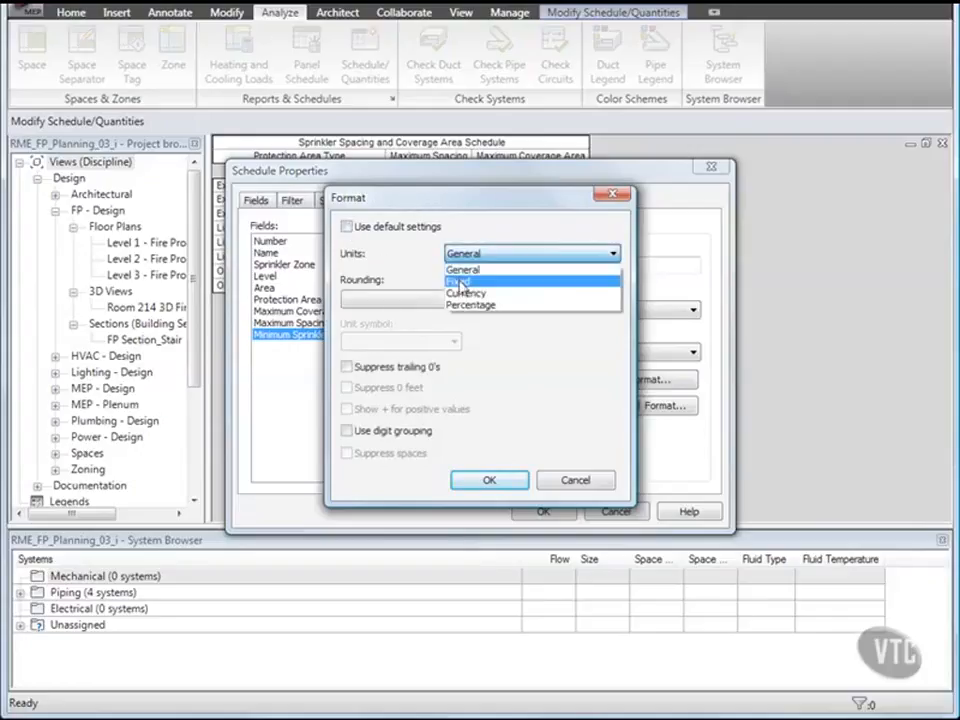
click(510, 280)
click(491, 481)
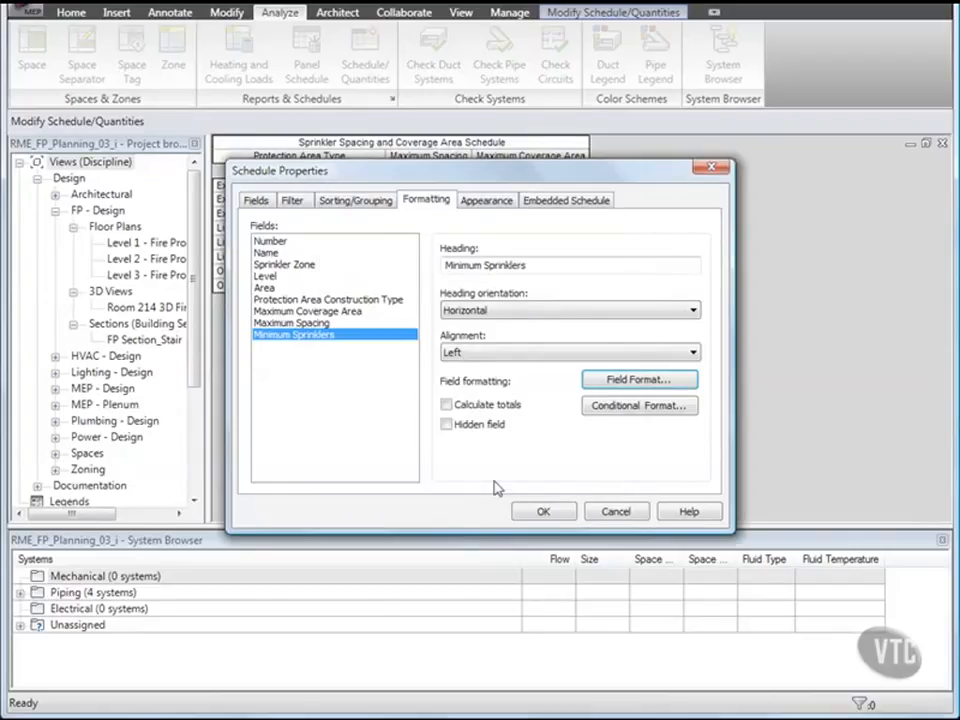
click(541, 513)
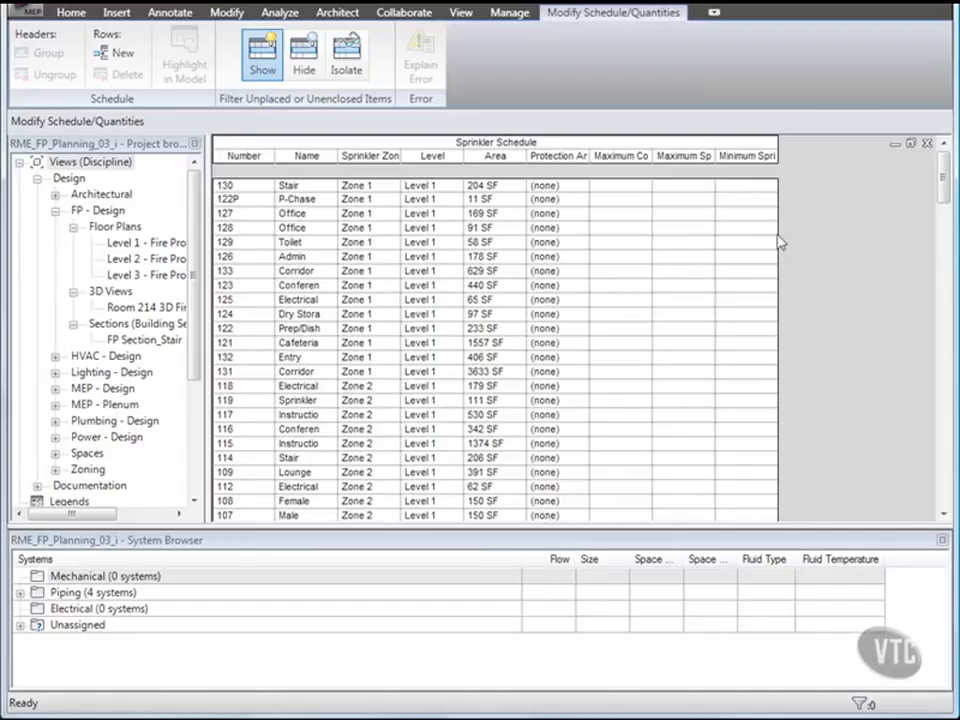
- Sort the Sprinkler Schedule by Level in ascending order, with a header and a blank line for each level
right_click(849, 220)
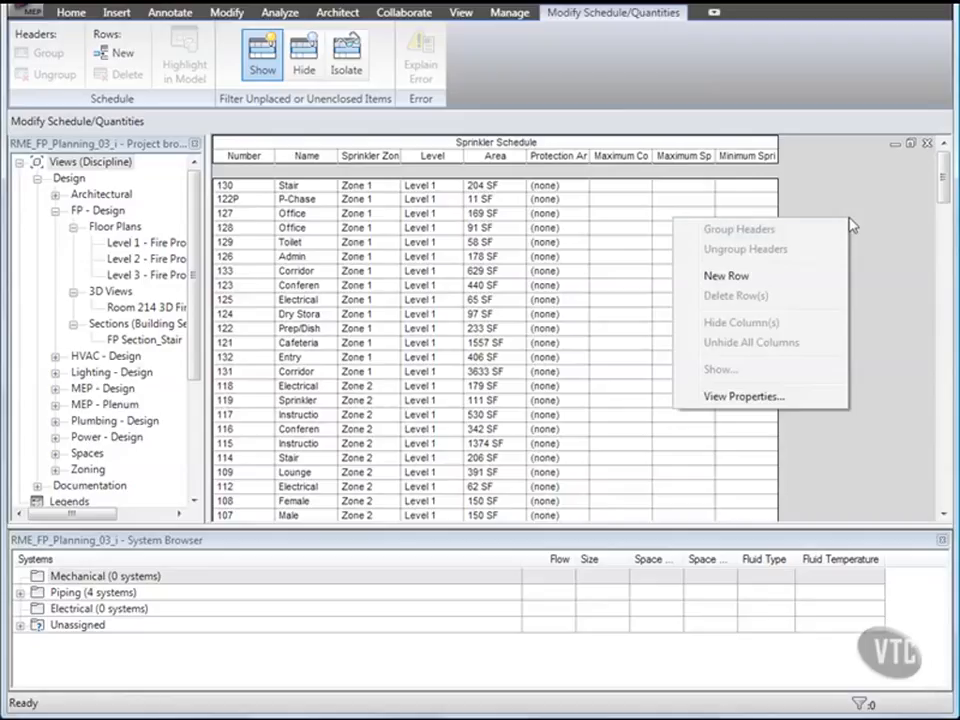
click(747, 396)
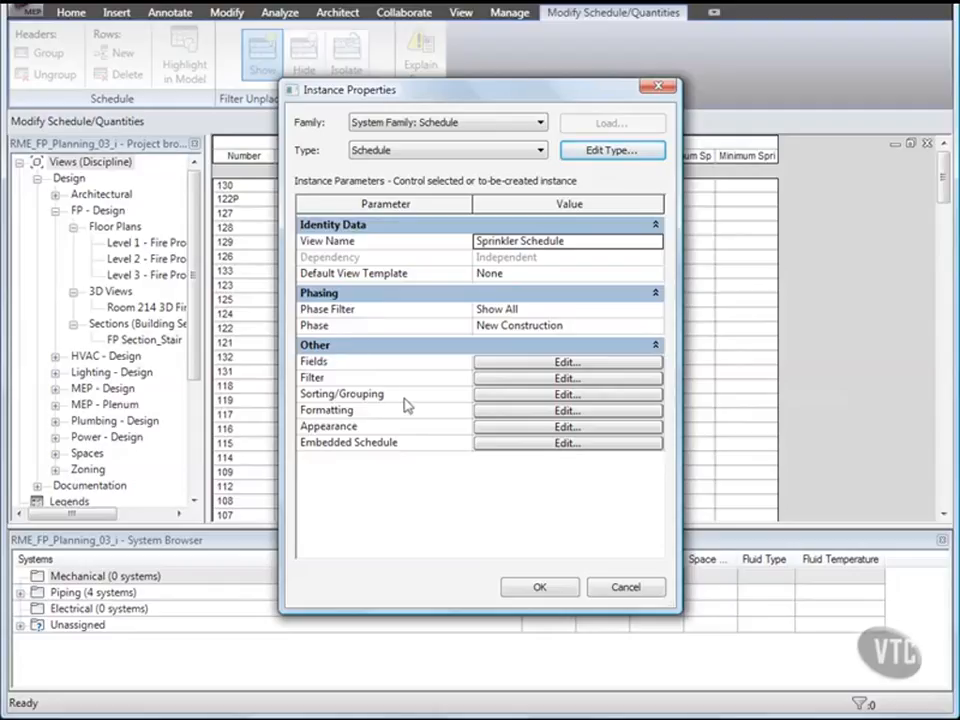
click(519, 395)
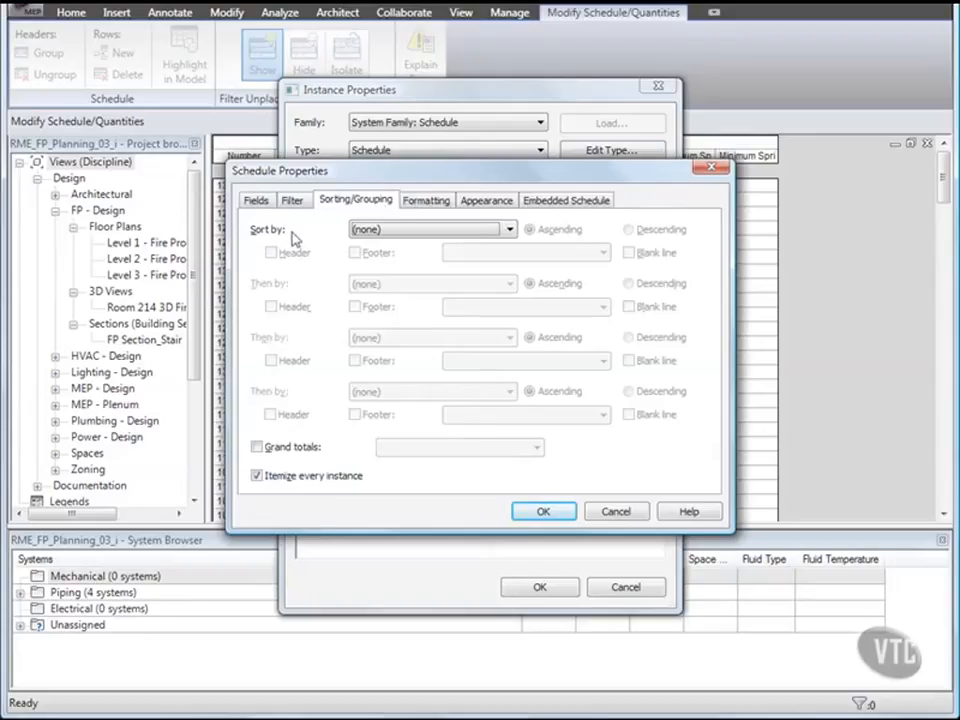
click(426, 236)
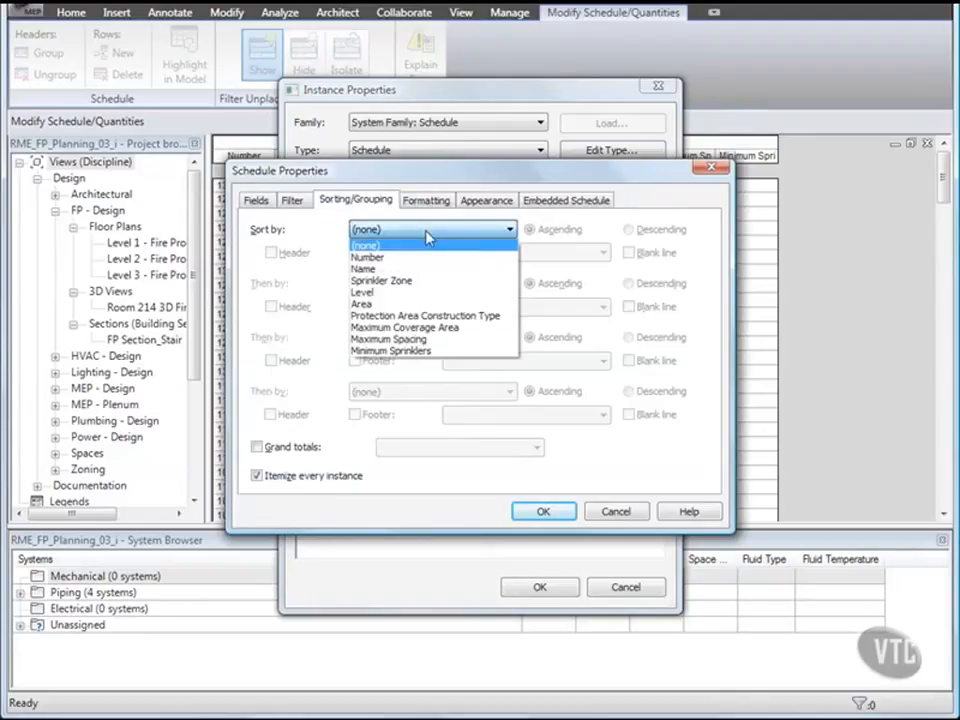
click(372, 292)
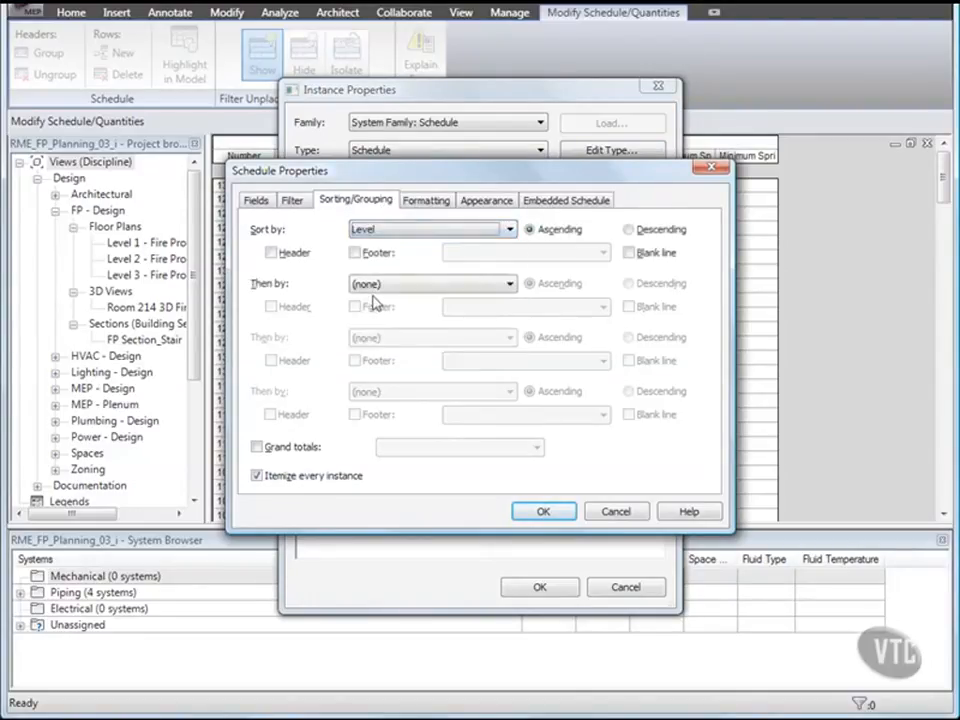
click(271, 252)
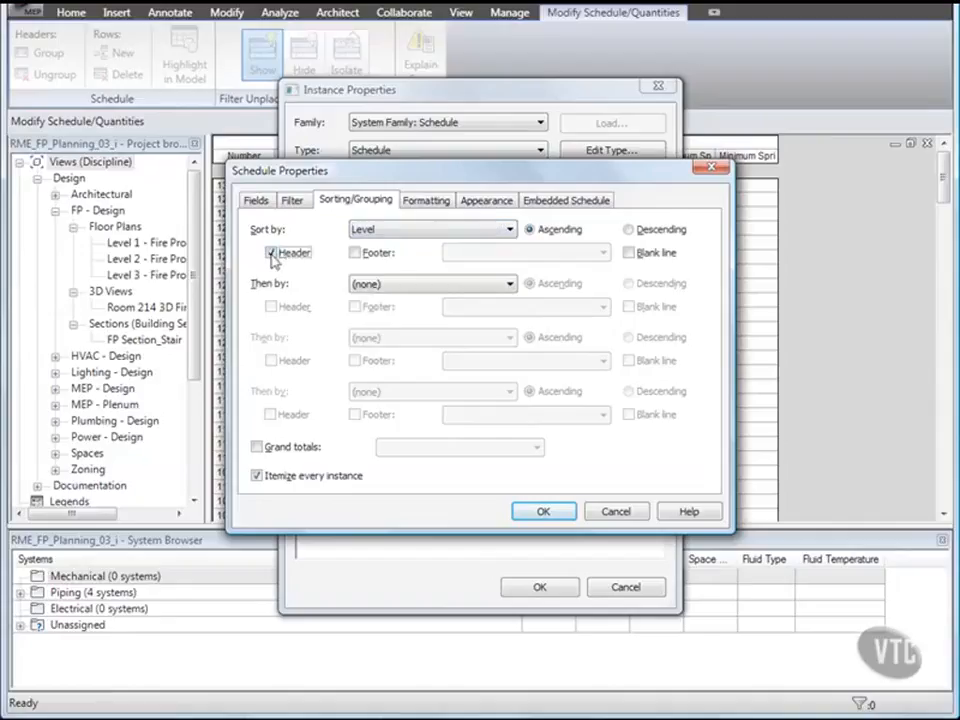
click(628, 253)
- Add Sprinkler Zone as the second sort level with a header and blank line, and Number as the third
click(462, 285)
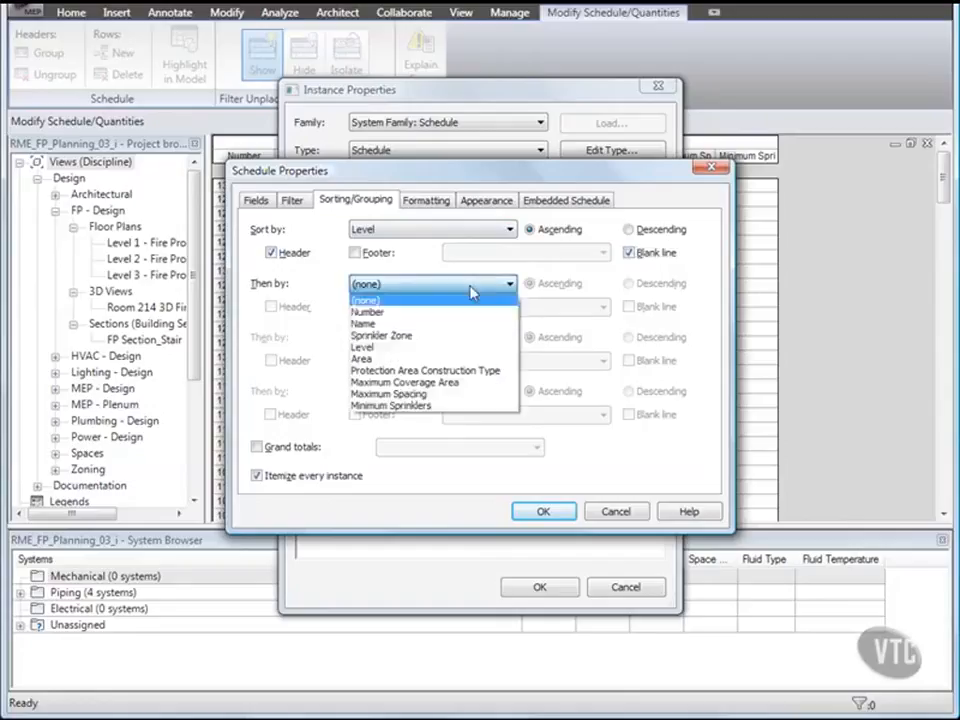
click(388, 337)
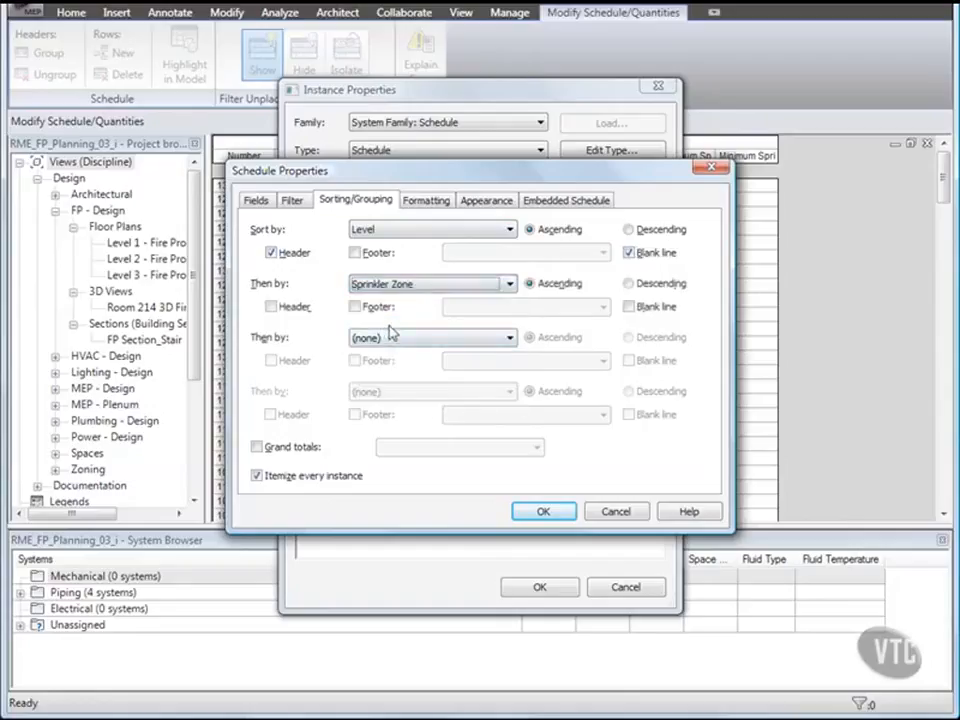
click(271, 306)
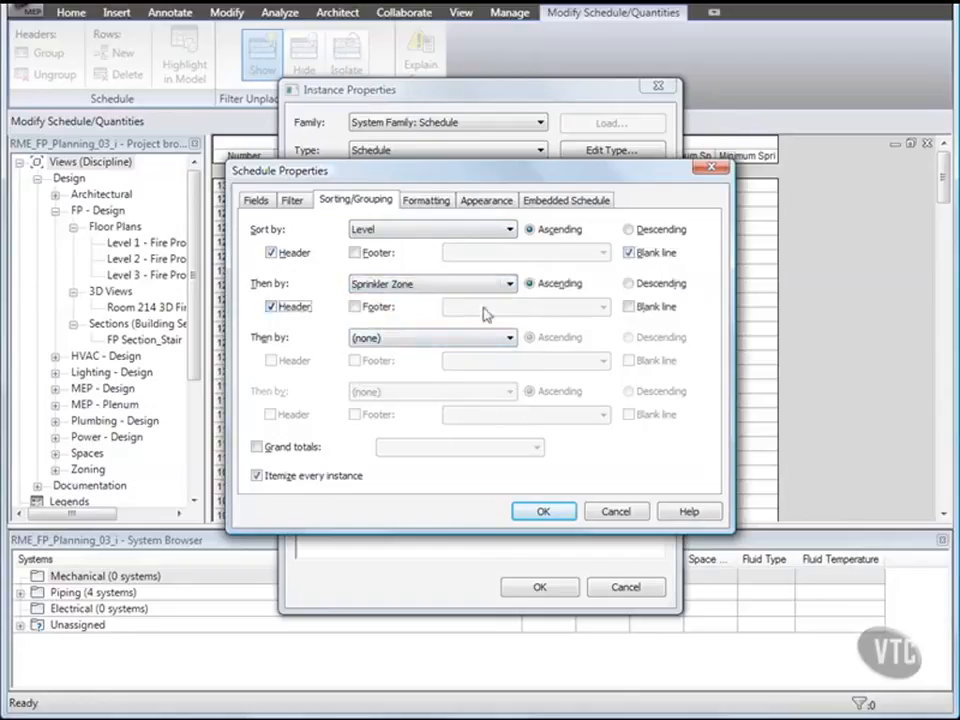
click(630, 307)
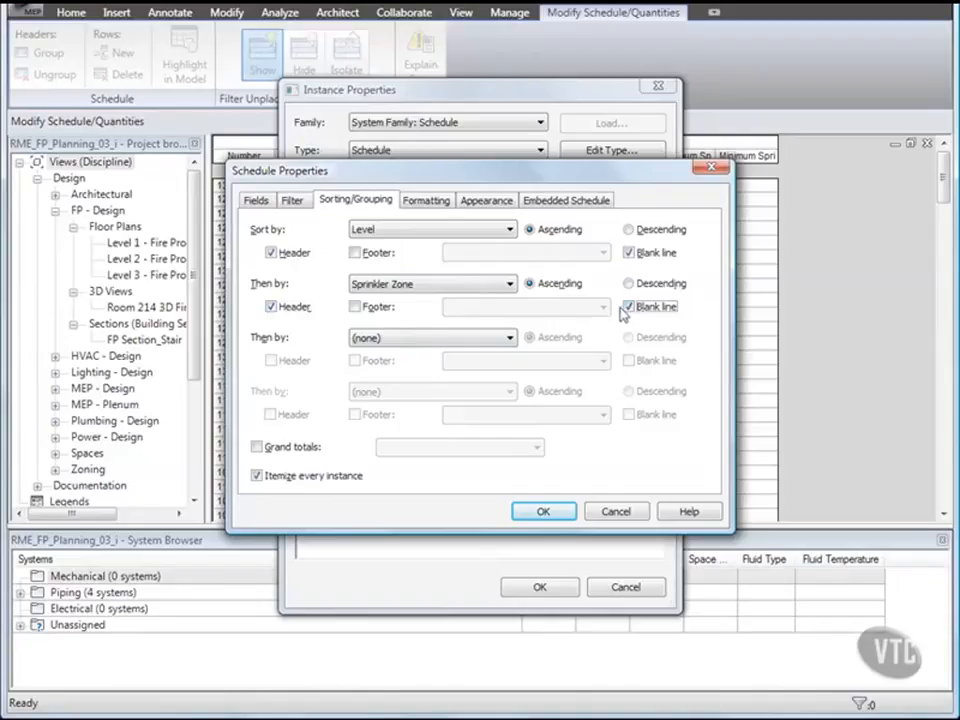
click(431, 346)
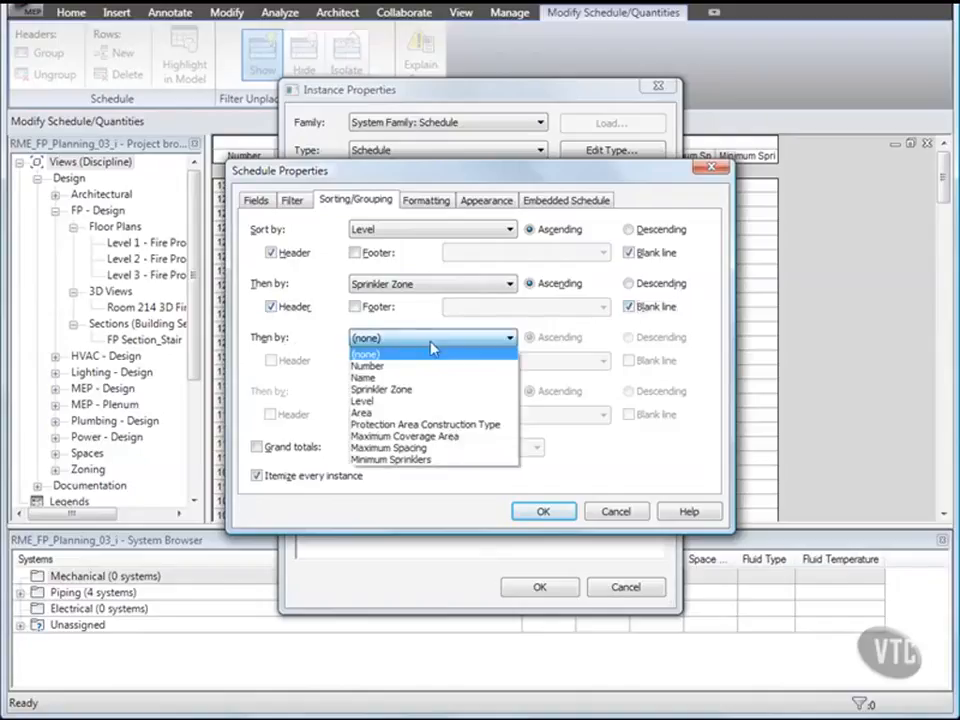
click(370, 366)
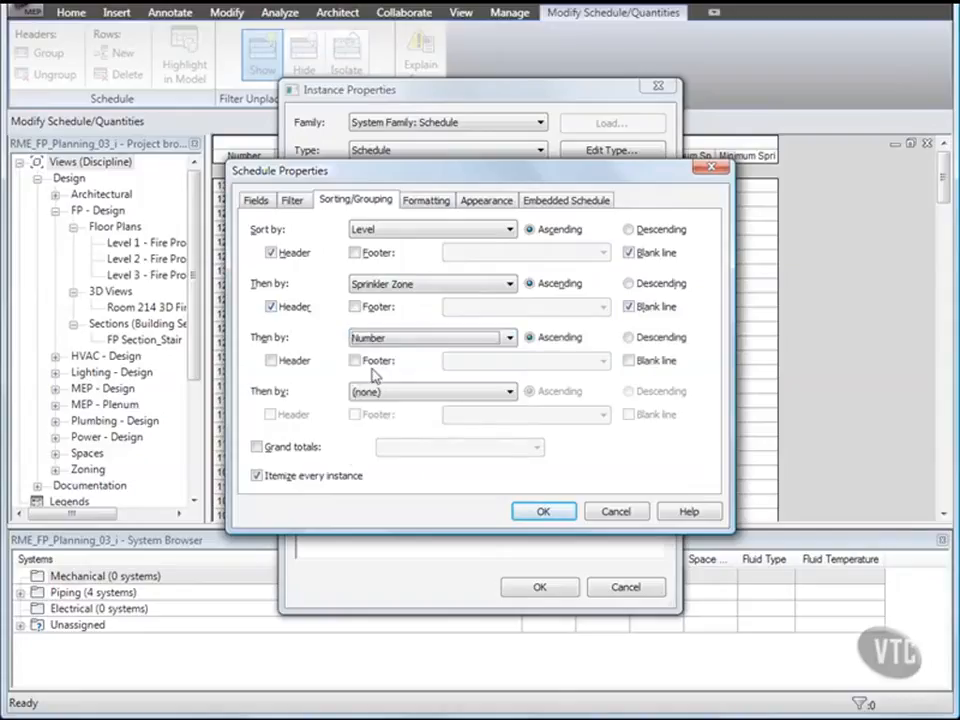
- Enable grand totals for the Sprinkler Schedule, showing Totals only
click(258, 447)
click(447, 449)
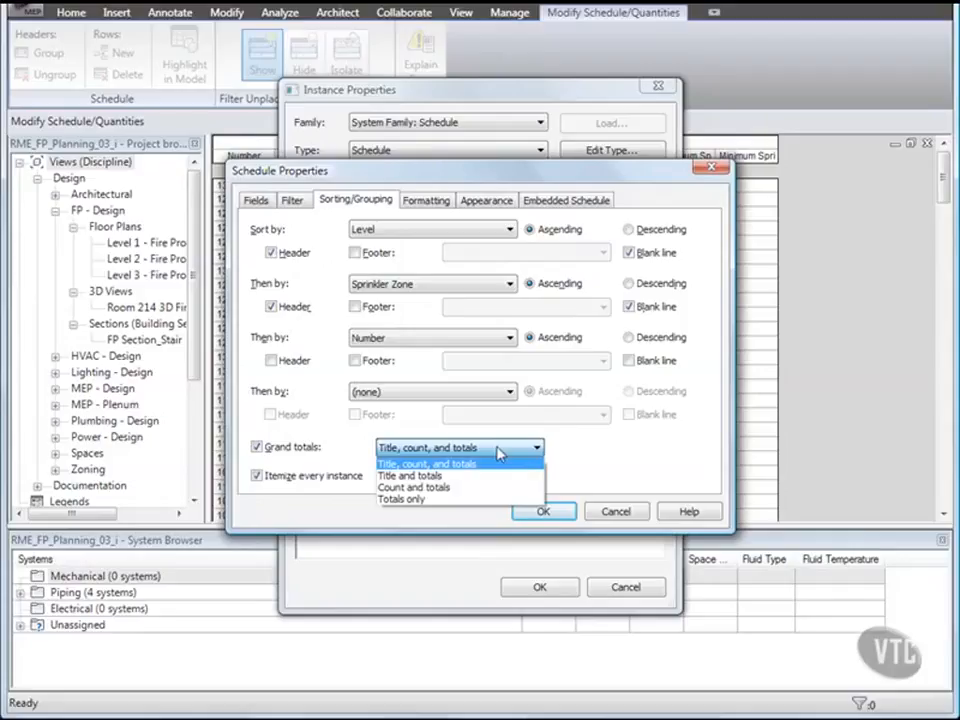
click(401, 499)
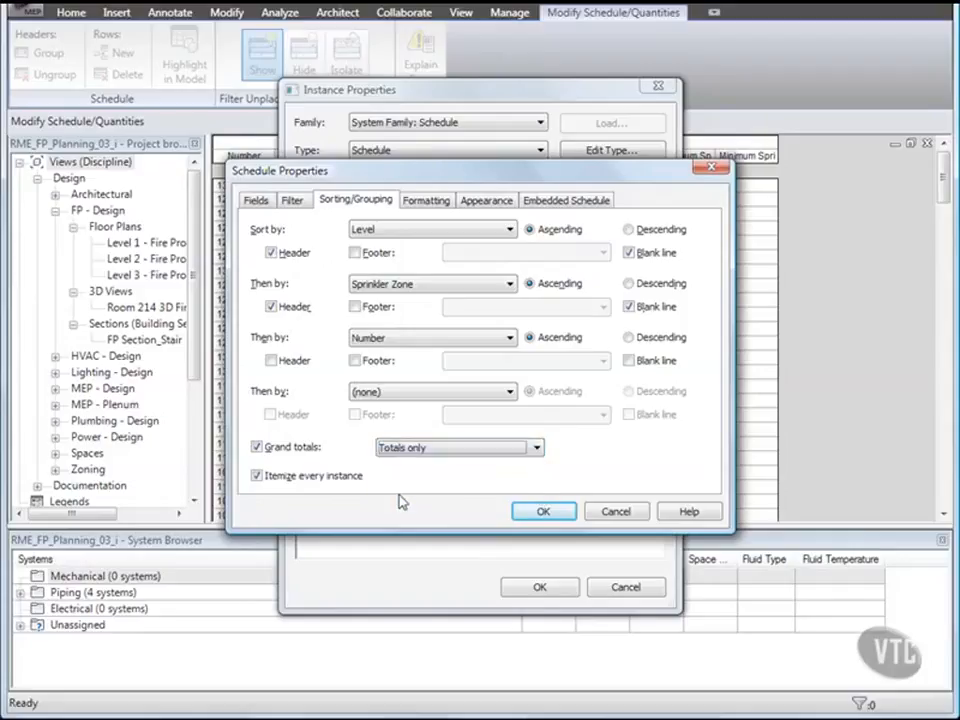
- Set the Sprinkler Zone and Level fields as hidden in the schedule's formatting
click(426, 201)
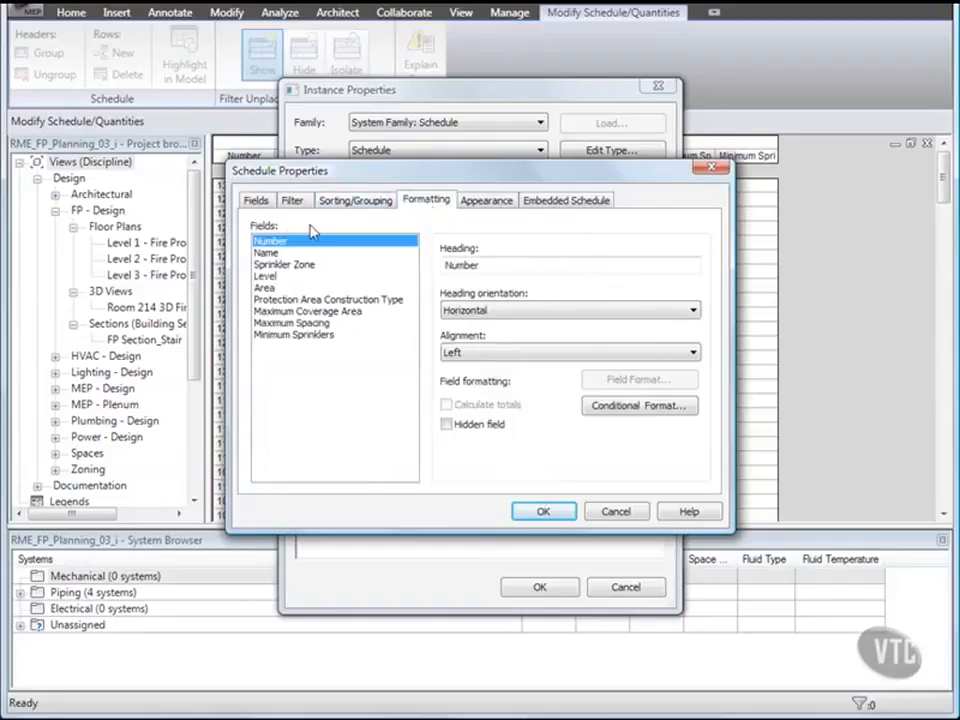
click(285, 265)
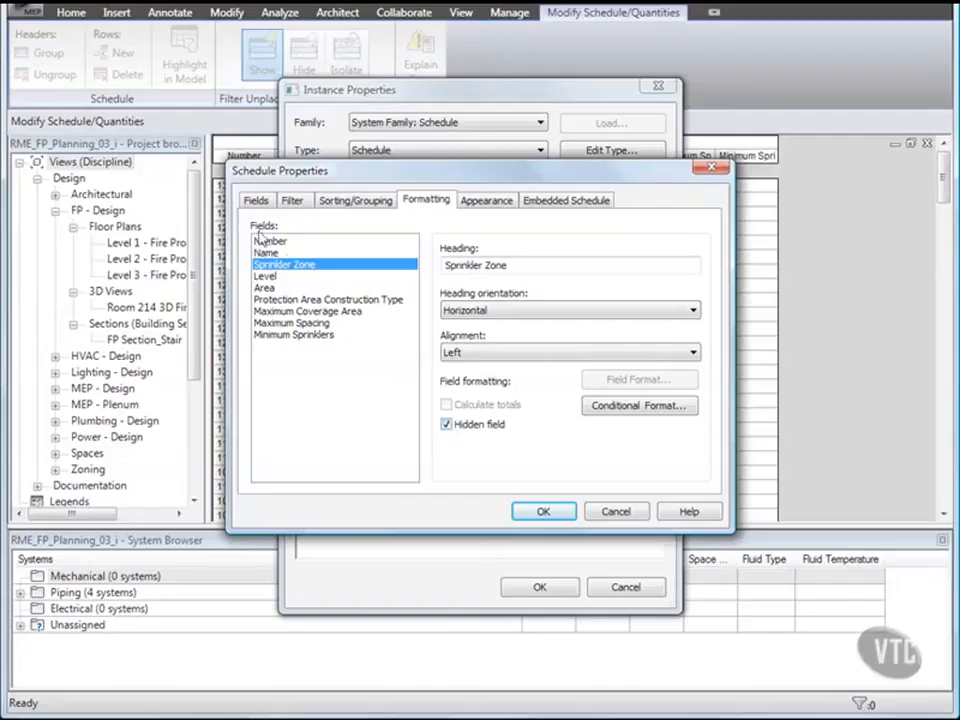
click(268, 278)
click(446, 424)
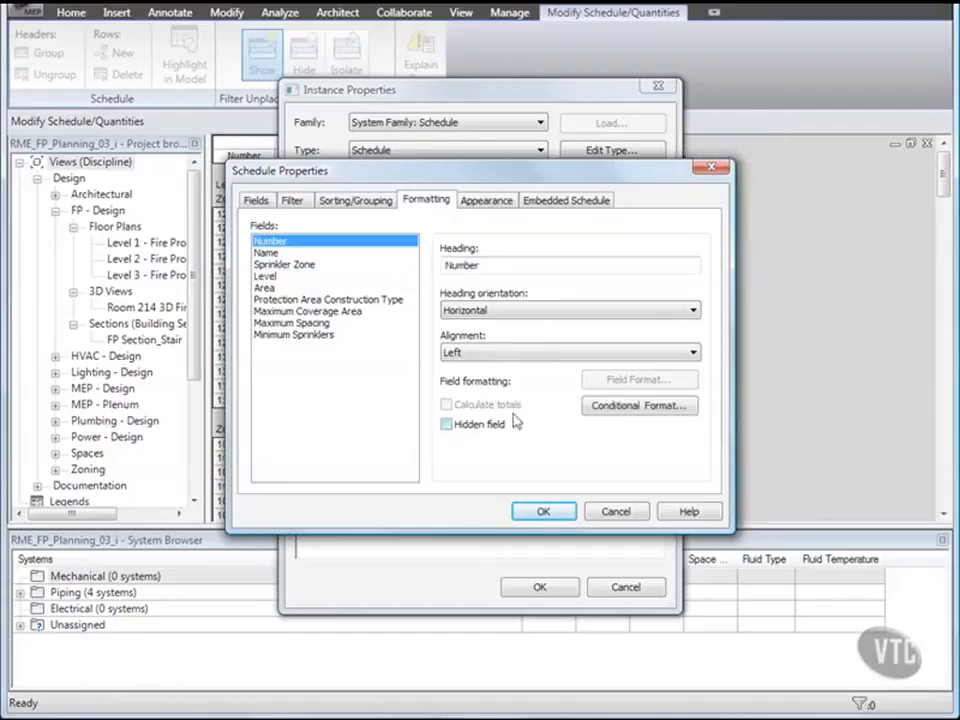
- Filter the Sprinkler Schedule by Level equals Level 2 and accept the schedule properties
click(291, 201)
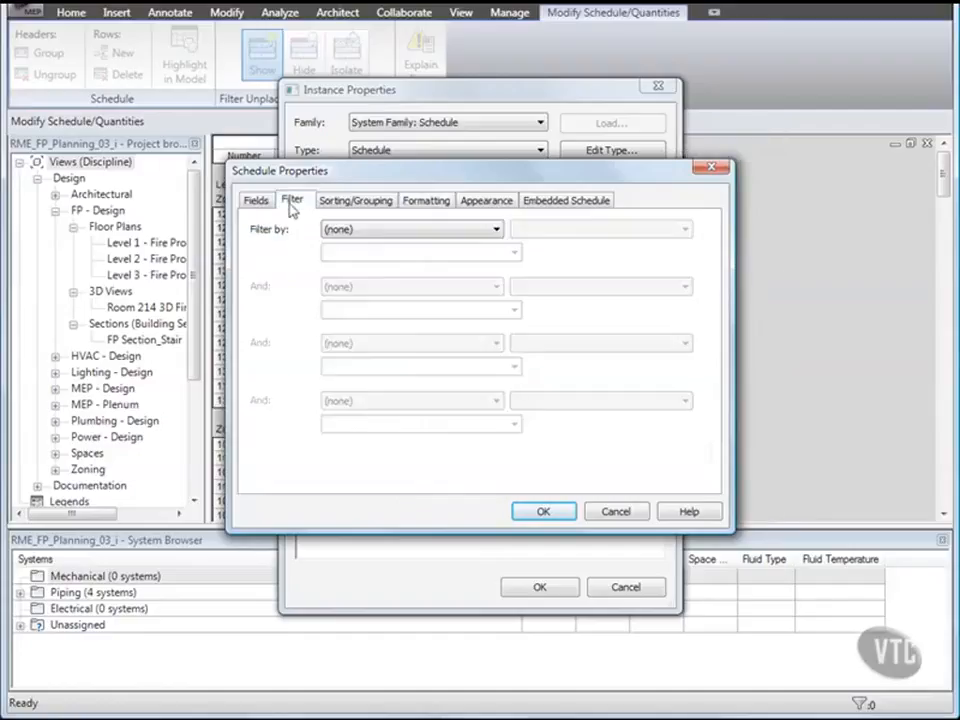
click(383, 236)
click(330, 294)
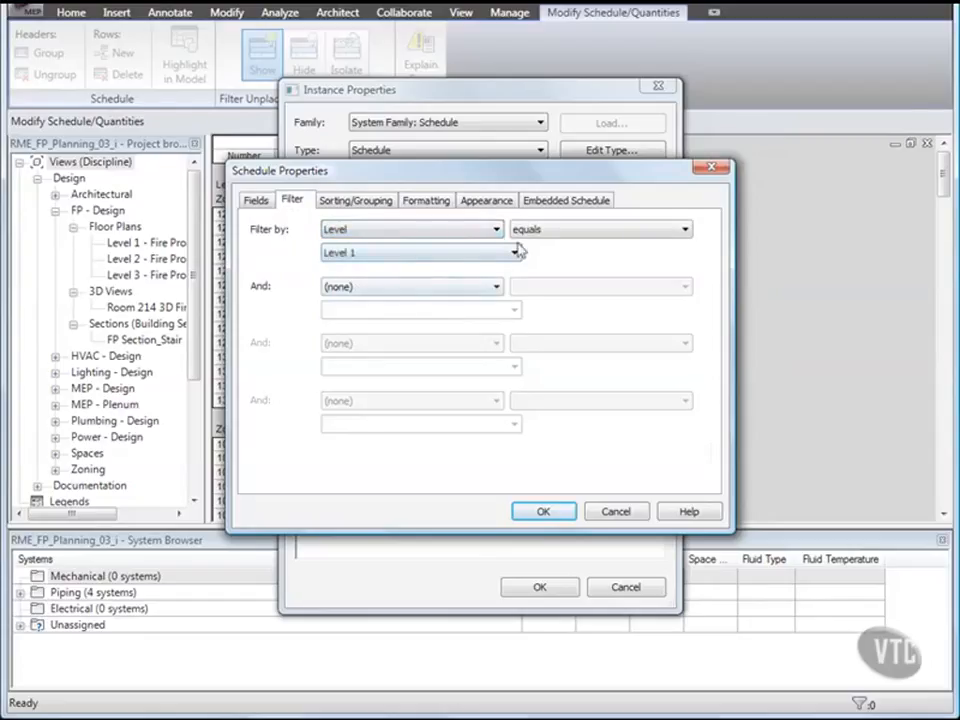
click(440, 254)
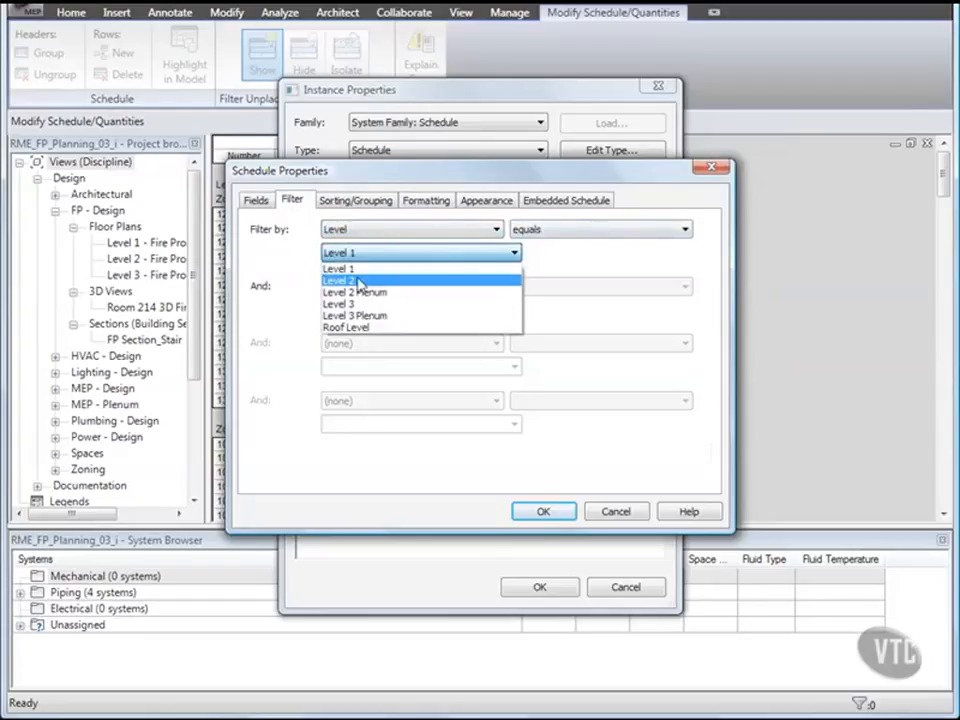
click(355, 280)
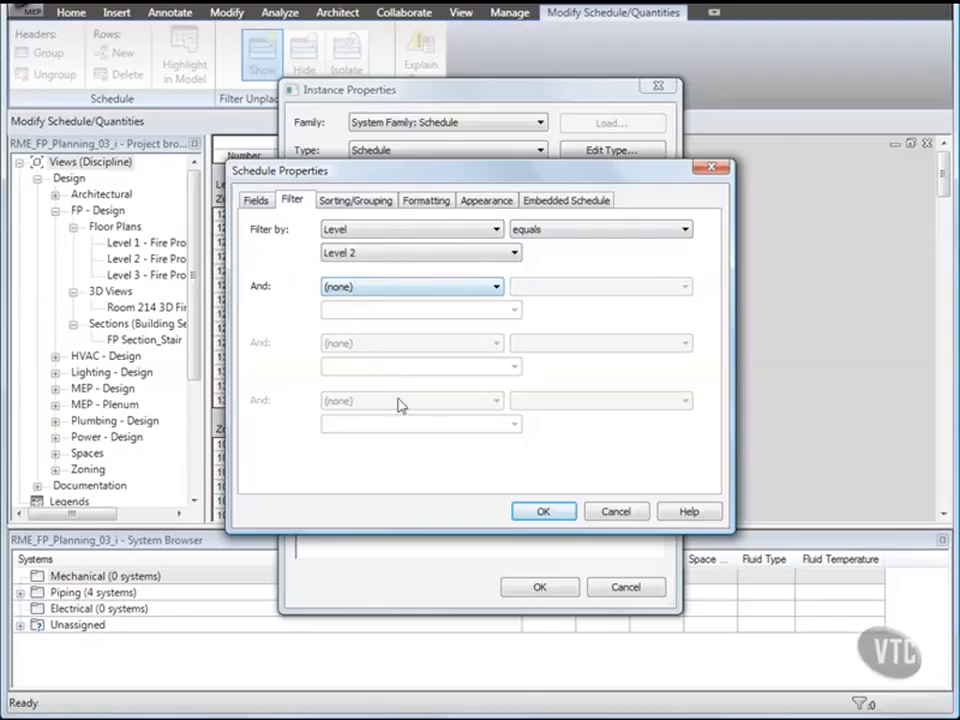
click(543, 511)
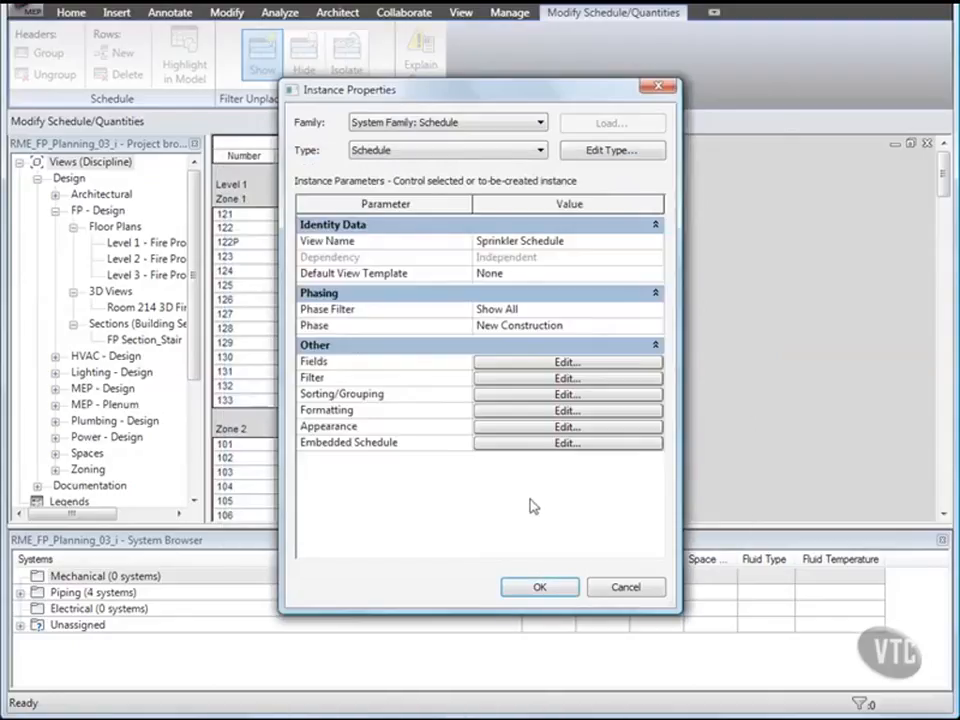
click(540, 587)
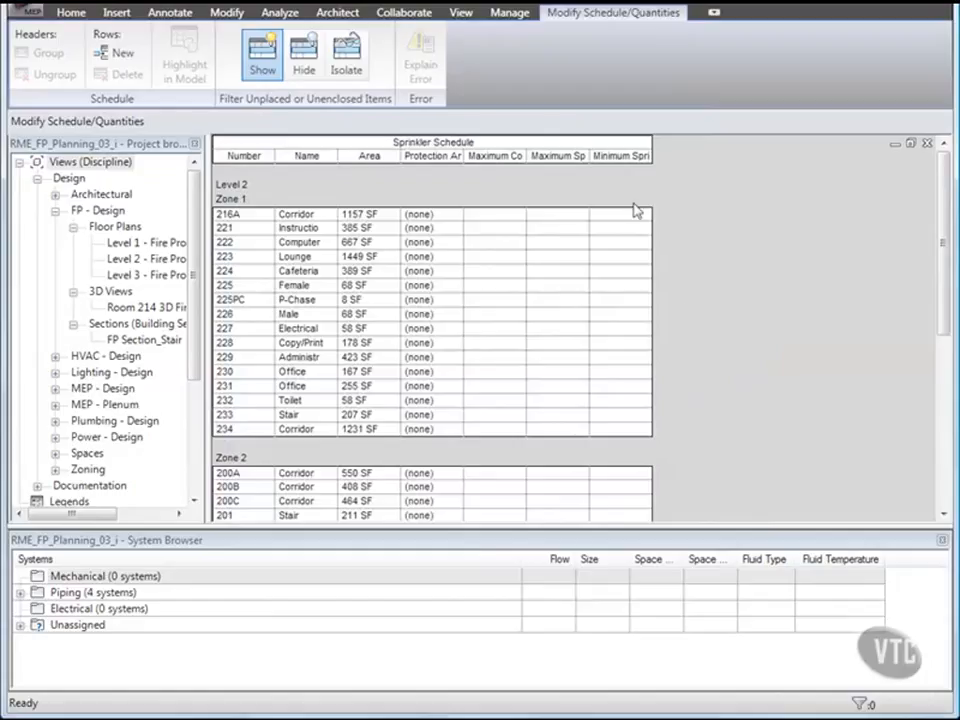
- Group the headers from Protection Area Construction Type through Minimum Sprinklers under the title "Maximum Sprinkler Spacing and Area Coverage"
drag(438, 156, 612, 168)
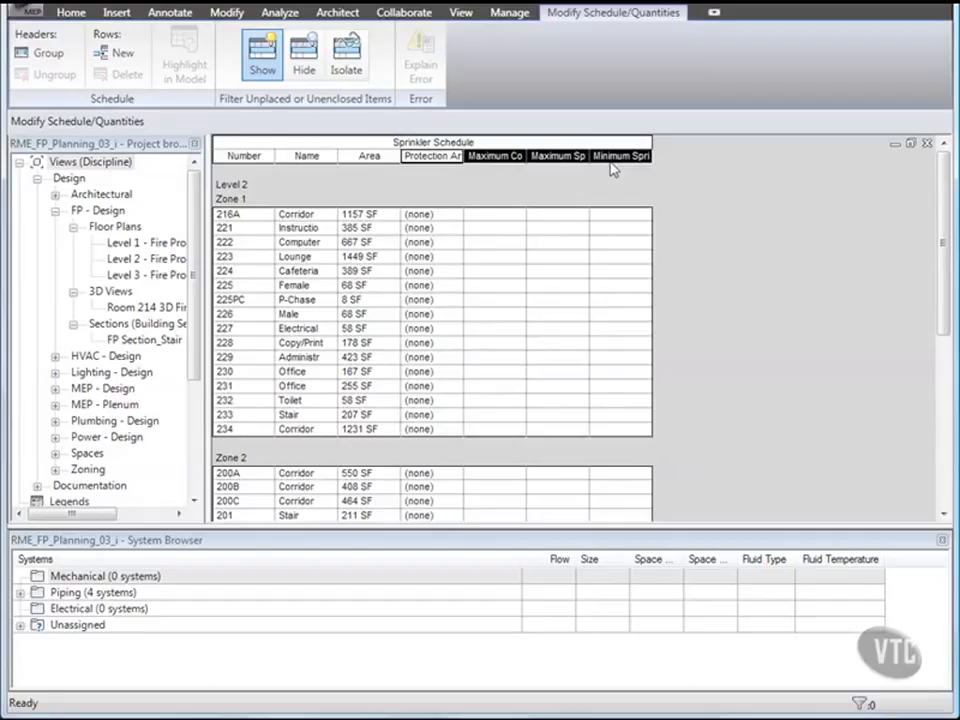
click(44, 55)
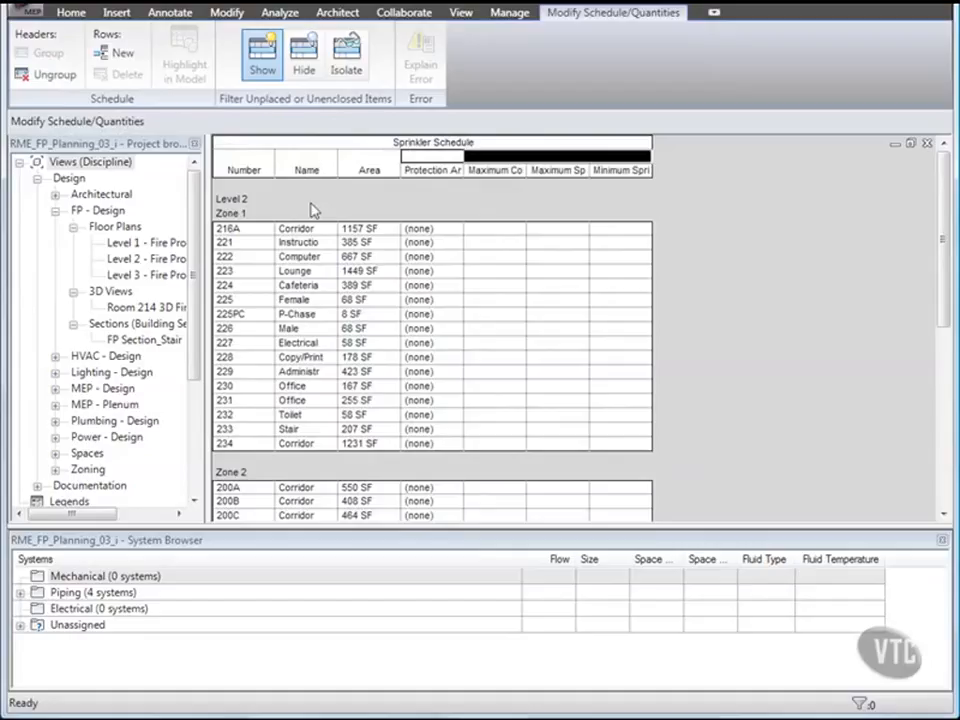
click(490, 167)
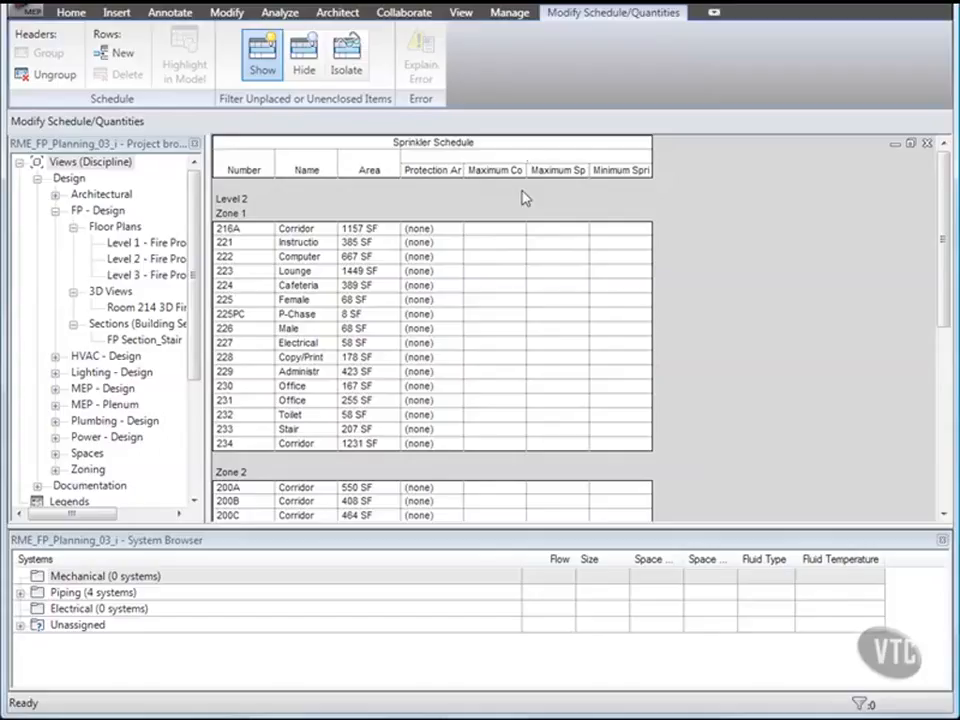
text(ximum Sprinkler S)
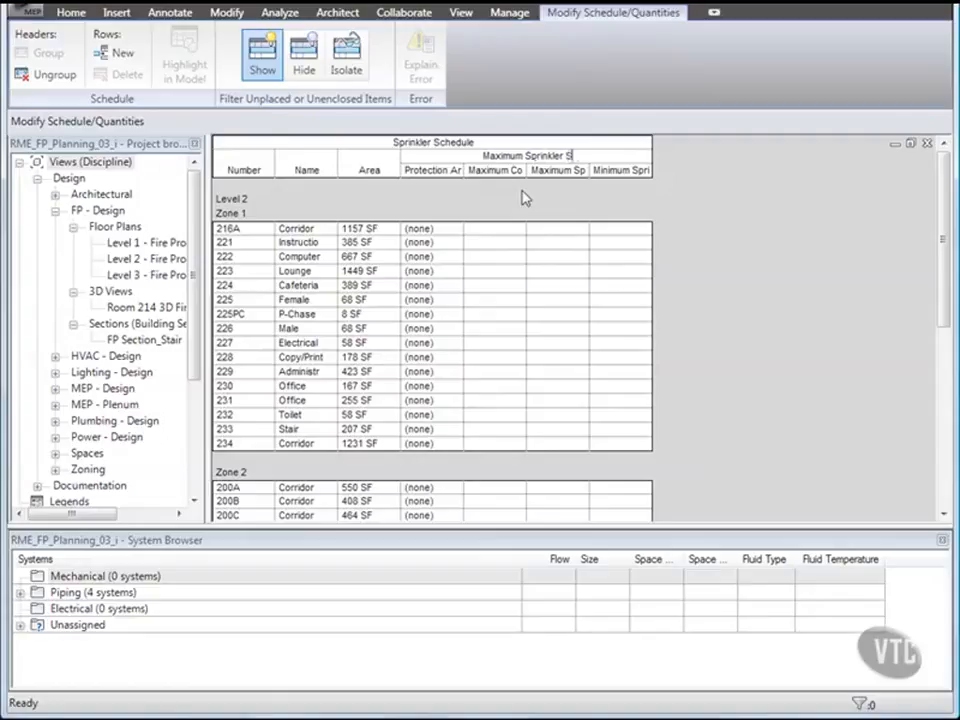
text(pacing and A)
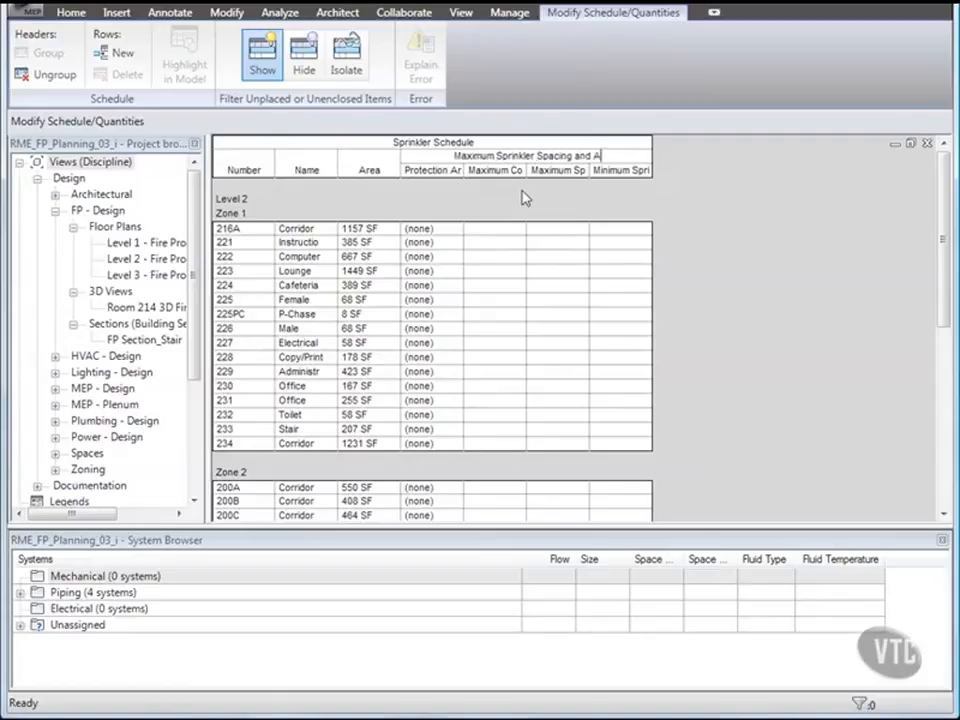
text(rea Coverage)
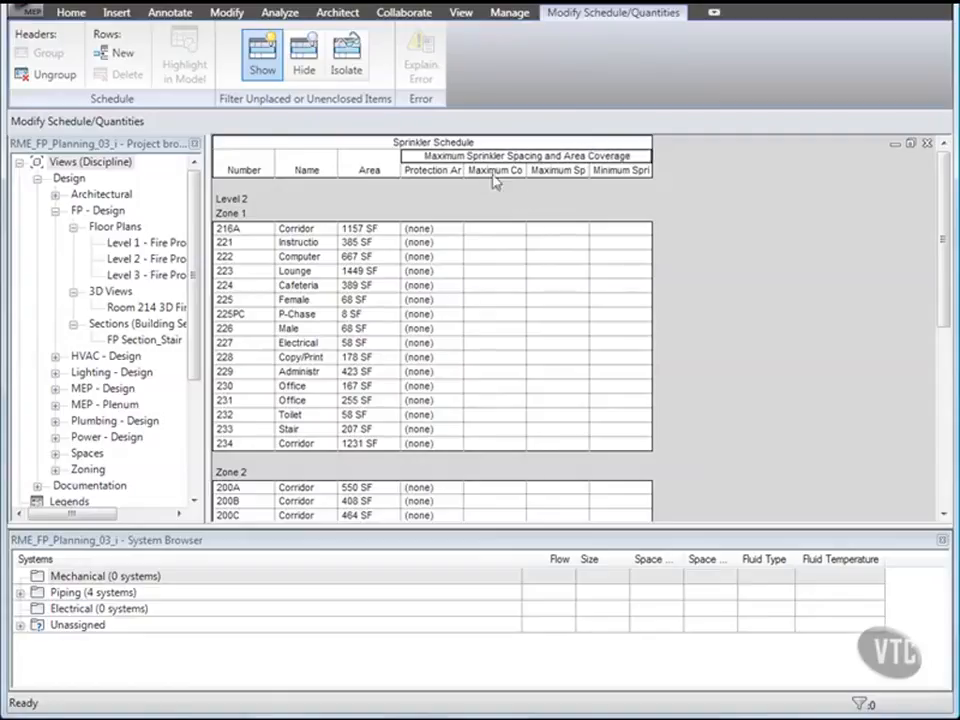
- Shorten the Maximum Coverage Area and Maximum Spacing column headings to Coverage Area and Spacing
click(487, 171)
double_click(487, 171)
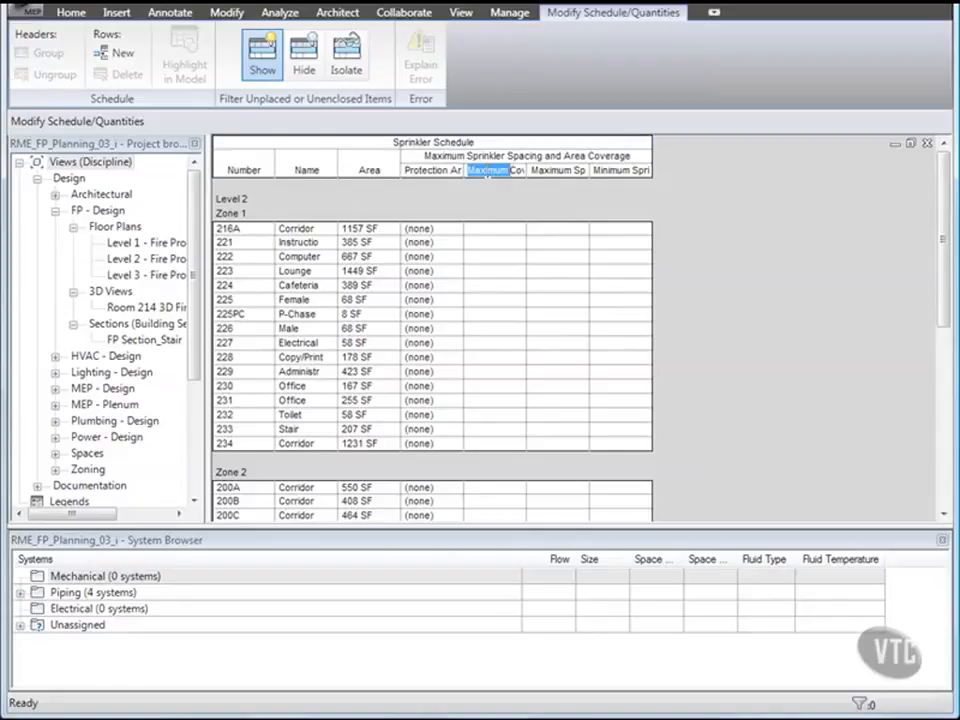
key(Delete)
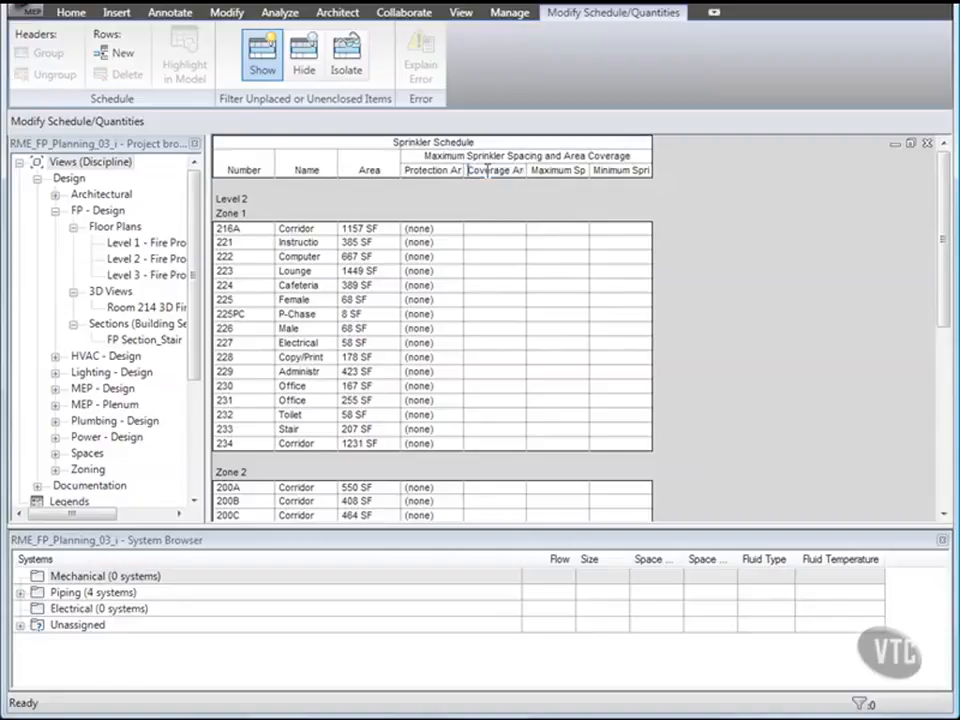
double_click(540, 171)
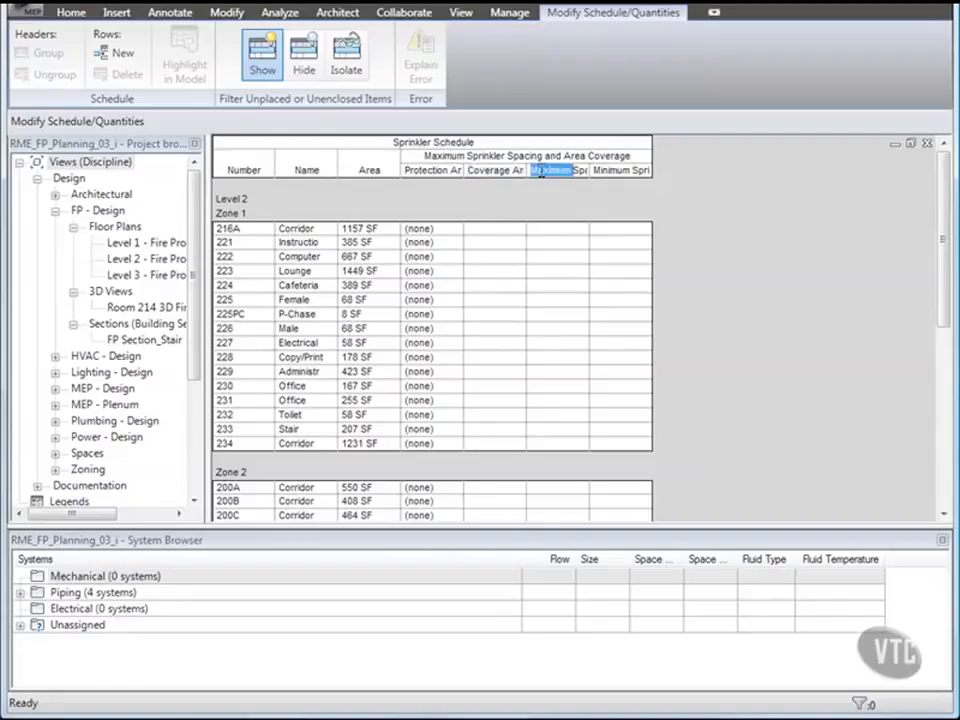
key(Delete)
- Widen the Minimum Sprinklers, Coverage Area and Protection Area Construction Type columns so their full headings fit
drag(650, 172, 680, 172)
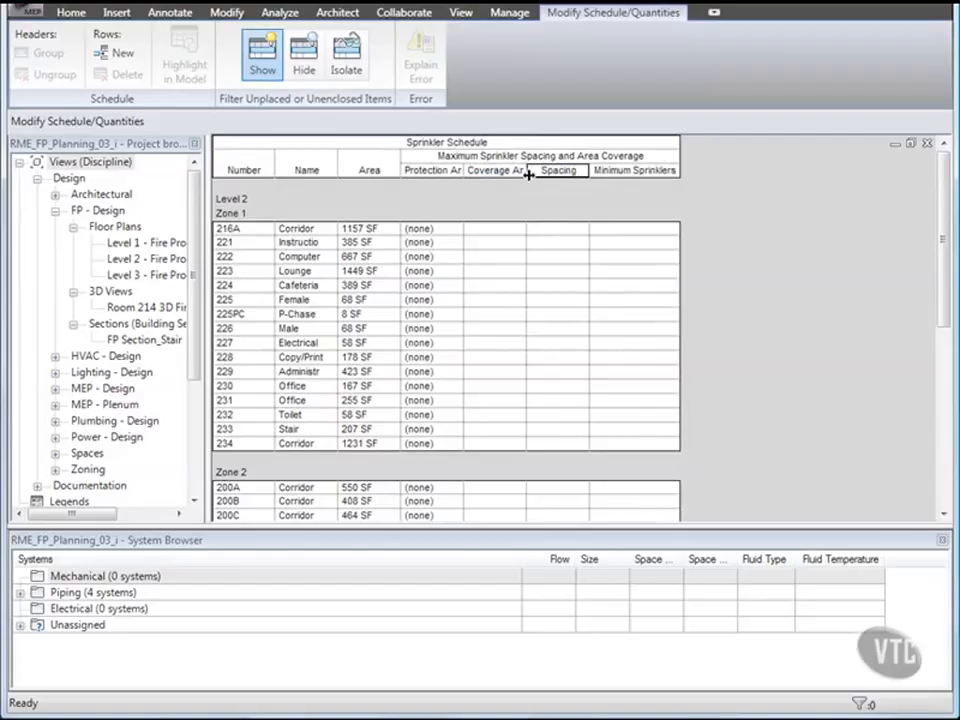
drag(527, 171, 539, 171)
drag(463, 171, 558, 171)
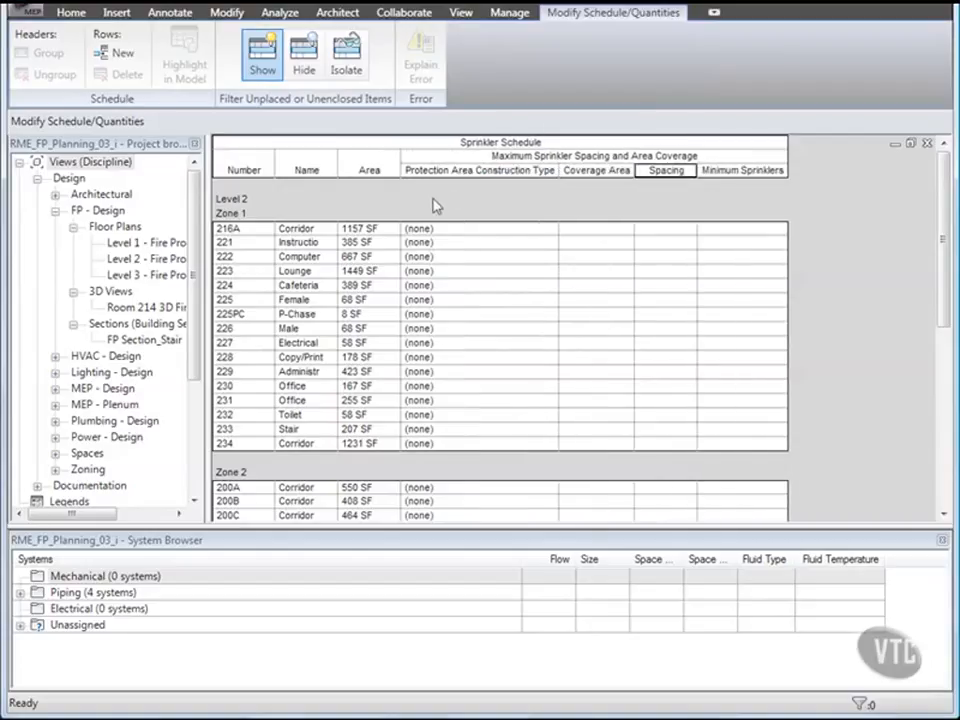
- Enable an embedded schedule in the Sprinkler Schedule's view properties, using the Sprinklers category
right_click(435, 205)
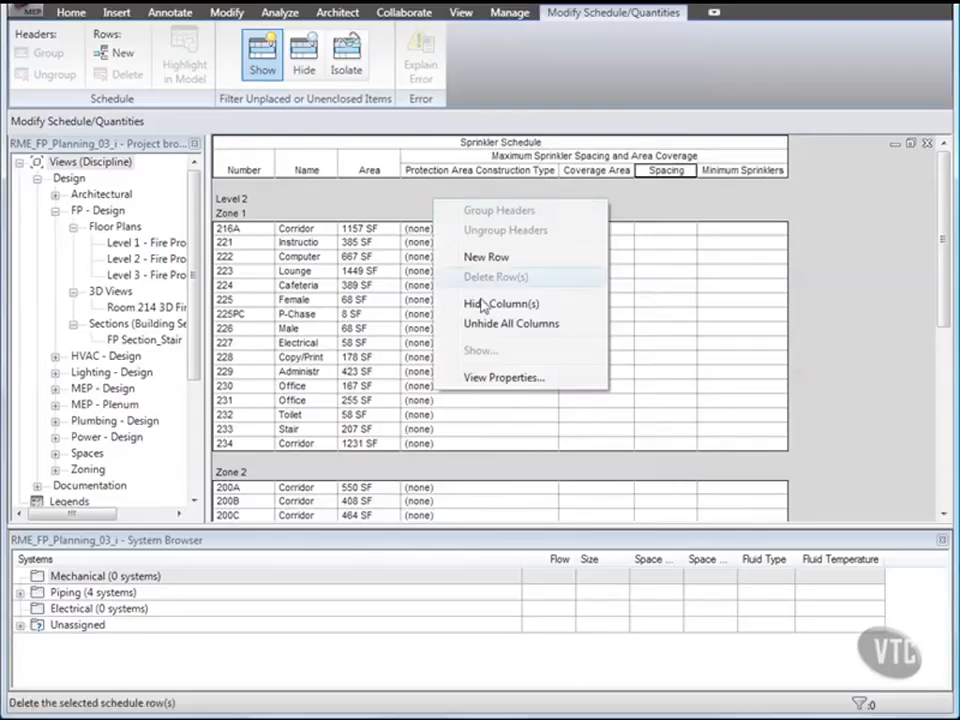
click(492, 378)
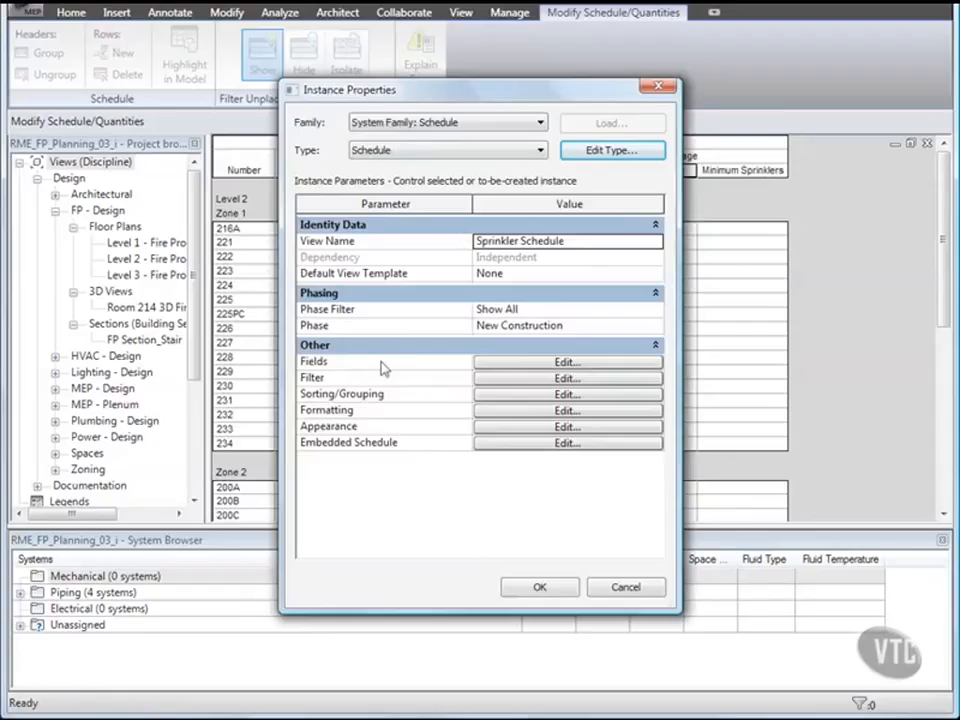
click(517, 446)
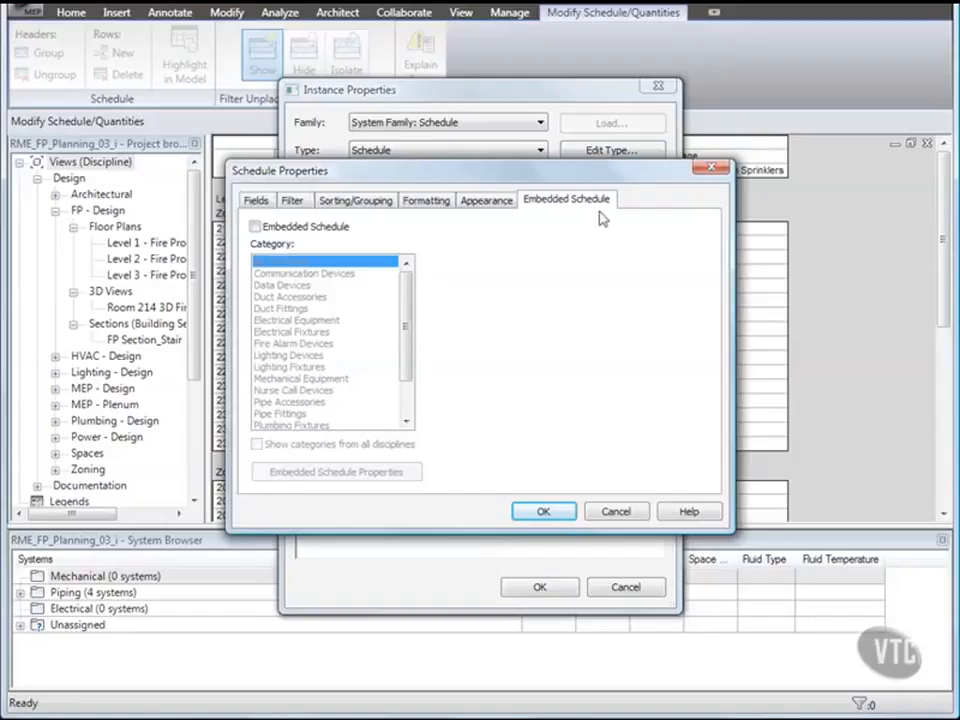
click(256, 228)
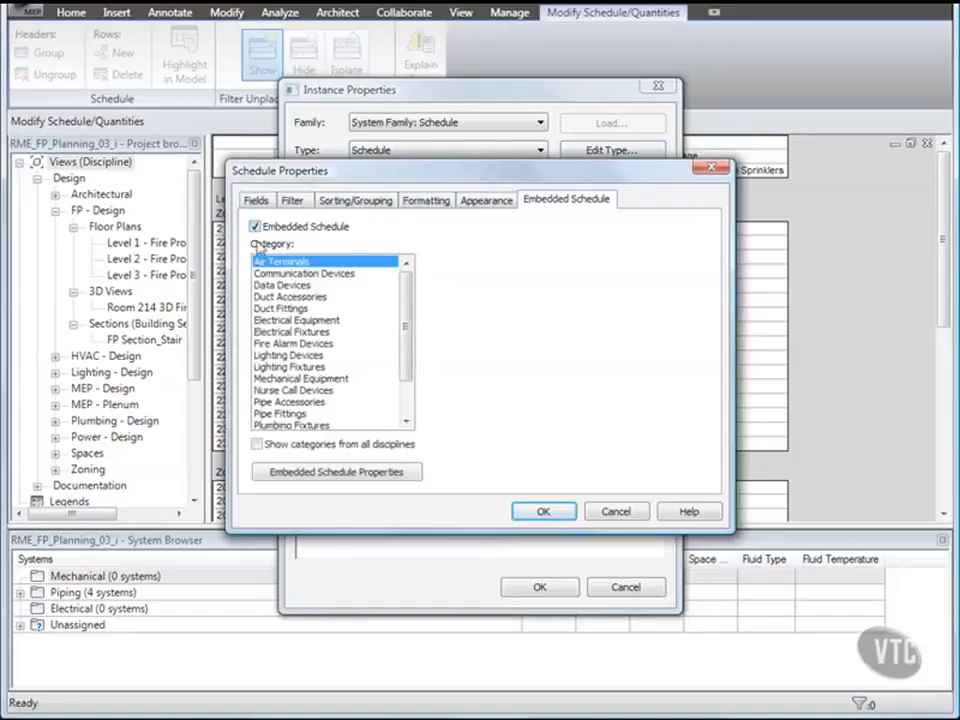
drag(405, 332, 407, 383)
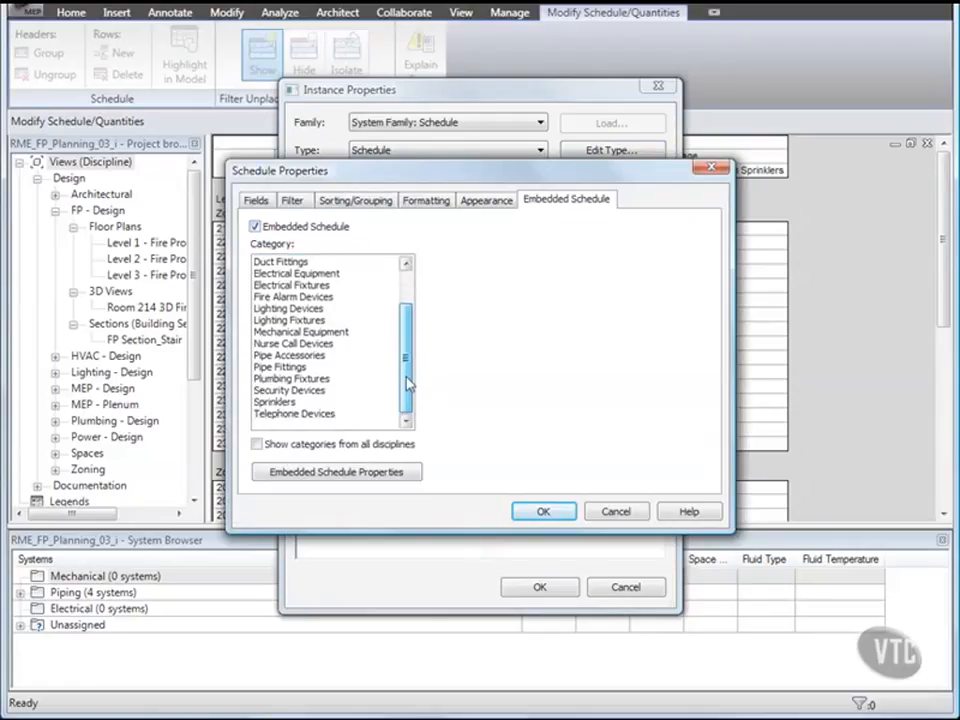
click(289, 401)
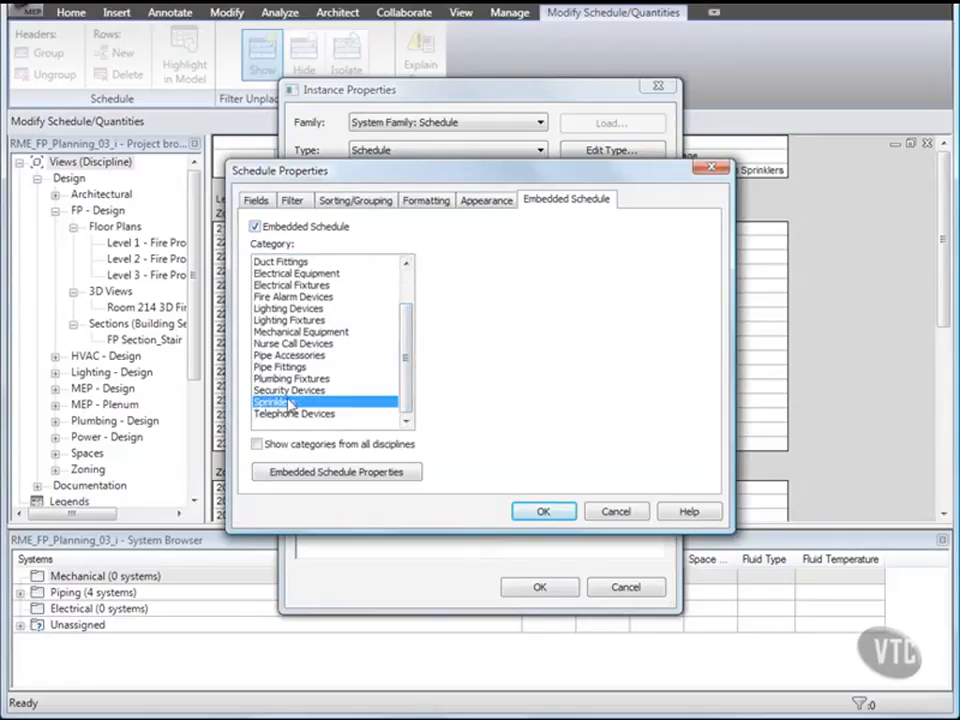
- Add the Type, System Name and Count fields, in that order, to the embedded sprinkler schedule
click(320, 472)
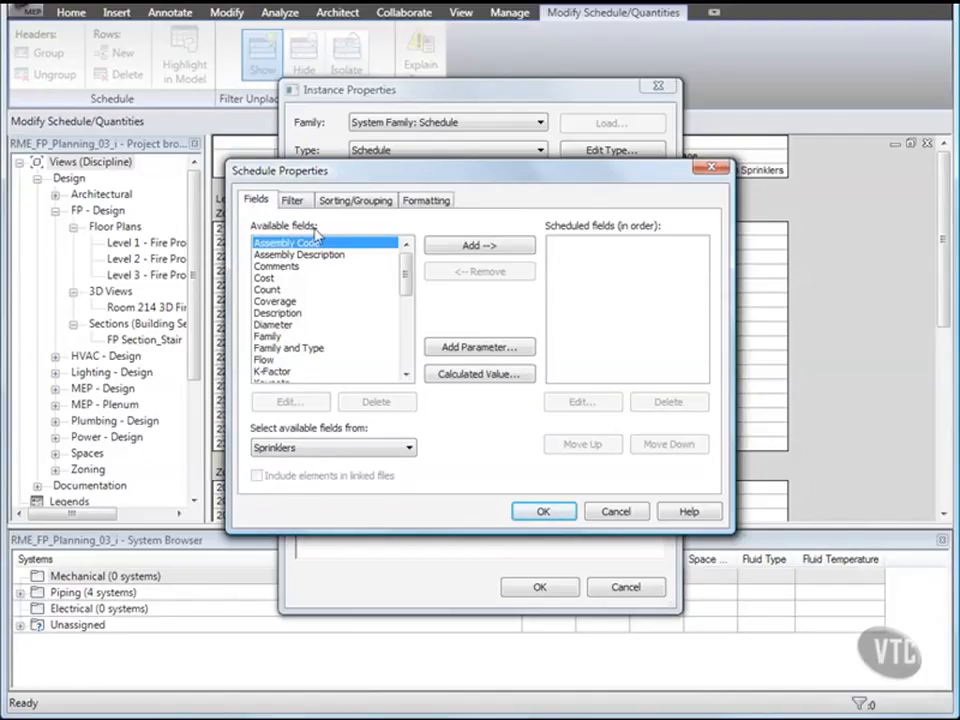
scroll(371, 289, down, 6)
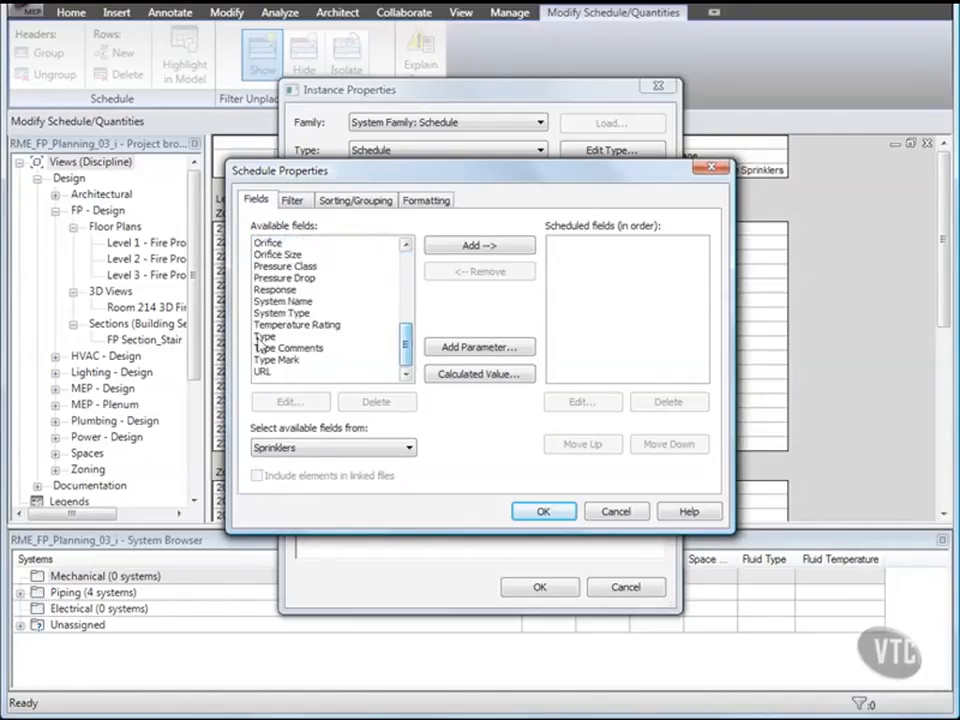
double_click(259, 338)
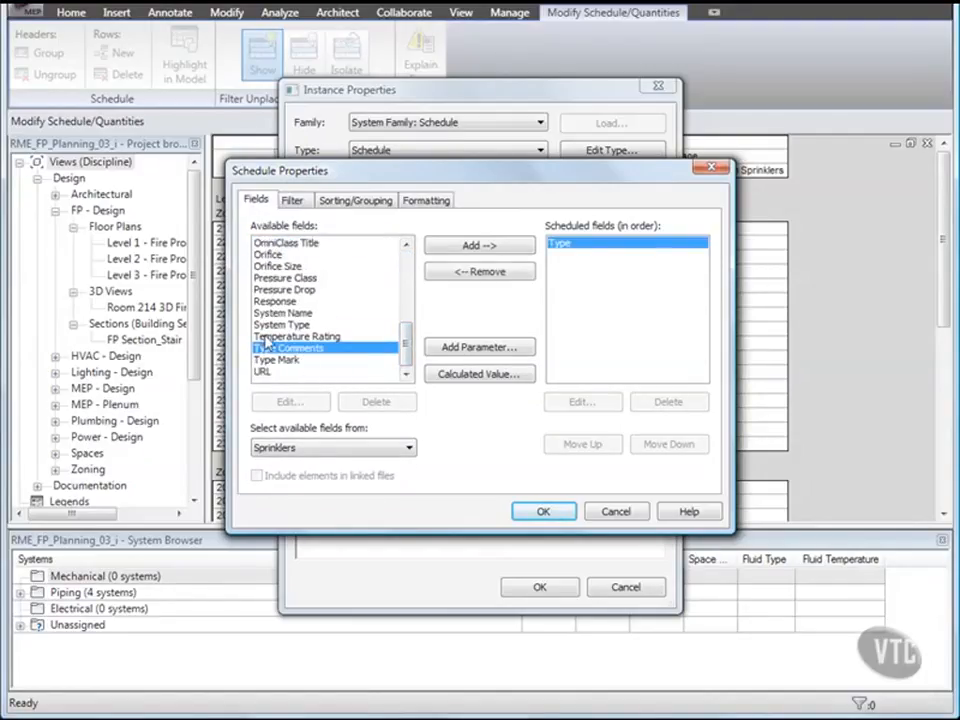
double_click(281, 313)
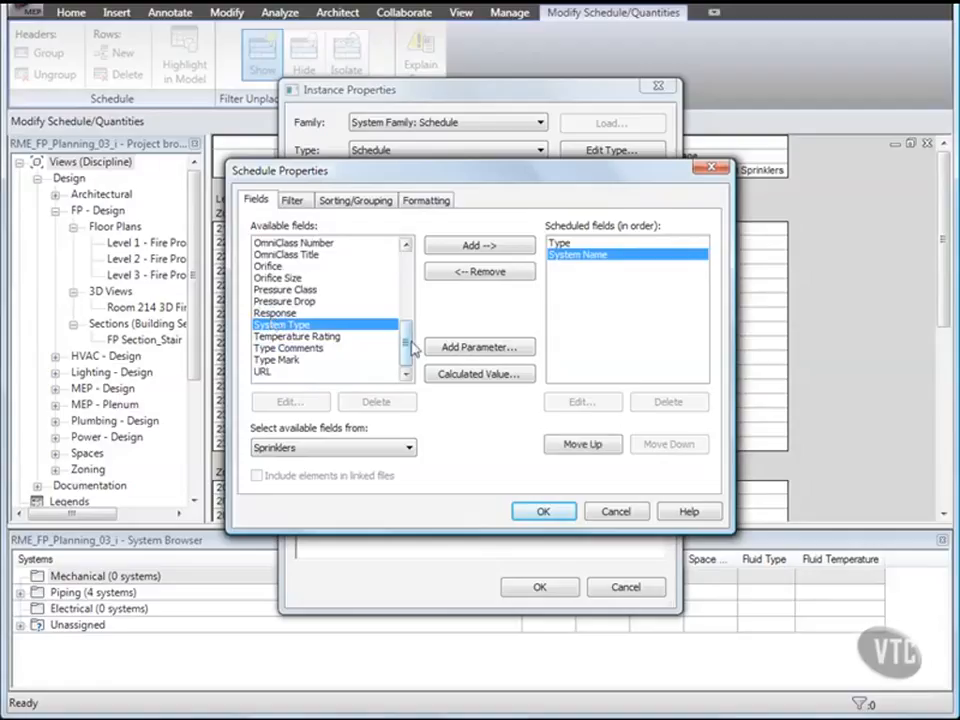
scroll(407, 315, up, 5)
click(278, 290)
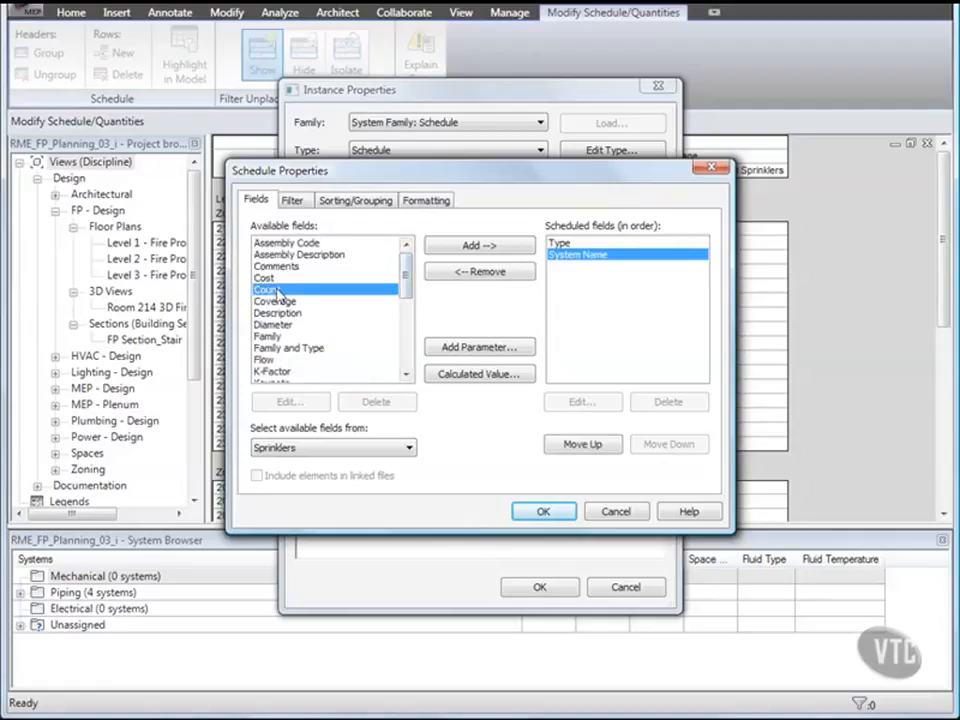
double_click(280, 291)
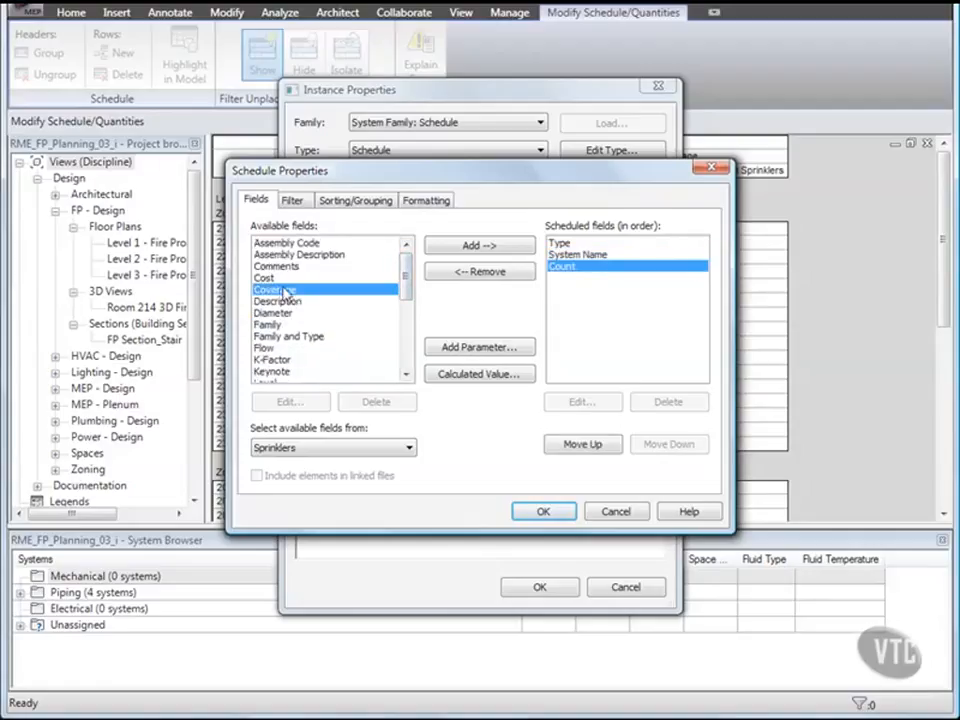
- Calculate totals for the embedded schedule's Count field and add grand totals showing Totals only, keeping every instance itemized
click(420, 201)
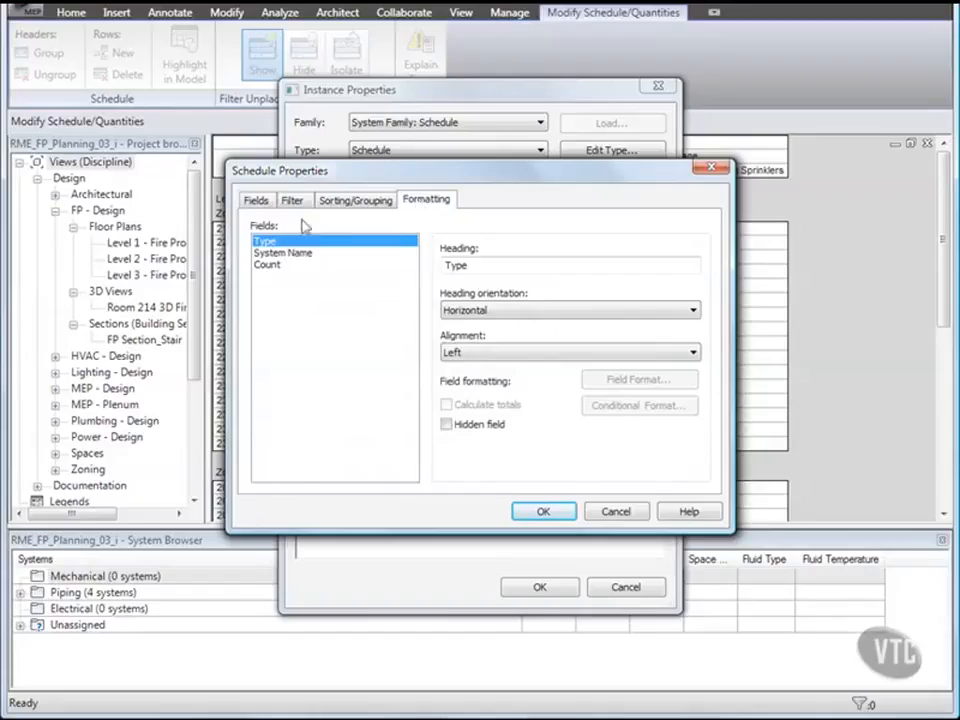
click(268, 268)
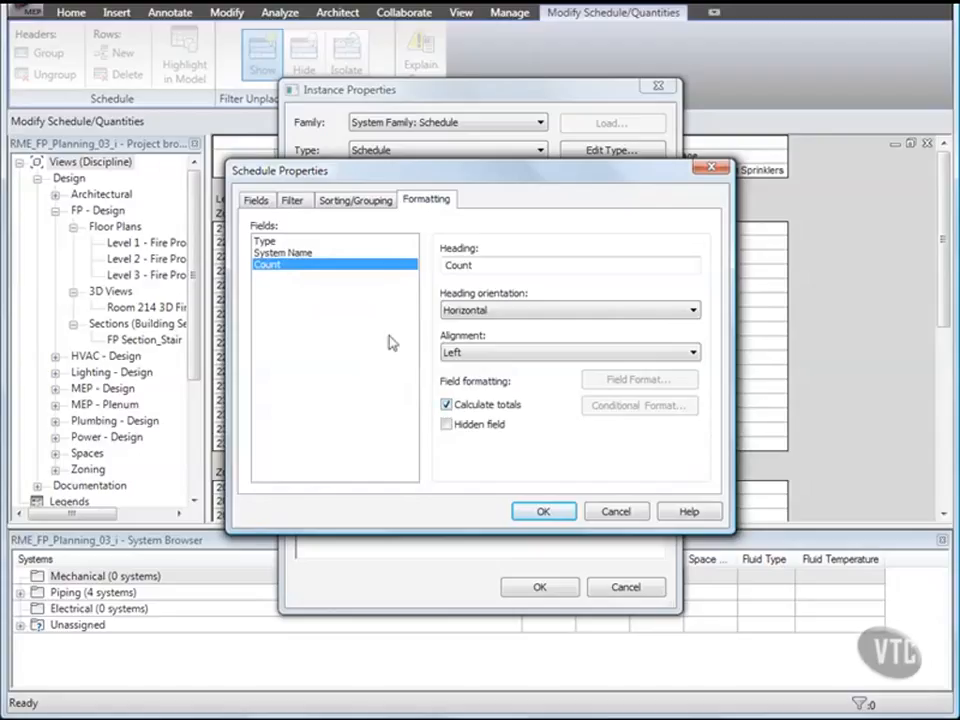
click(350, 201)
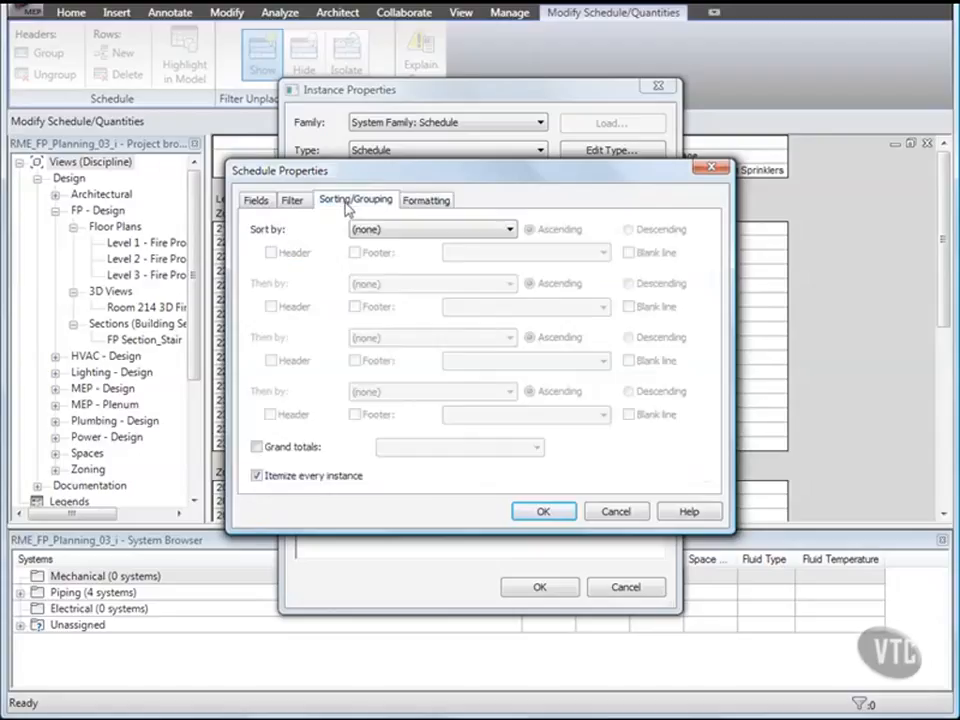
click(257, 448)
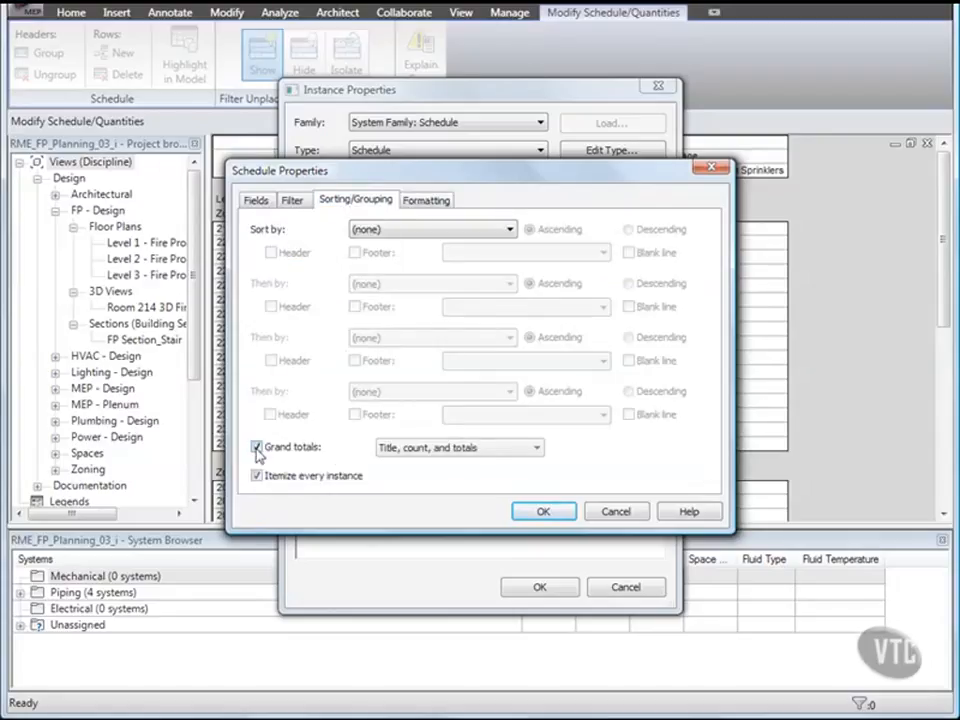
click(459, 449)
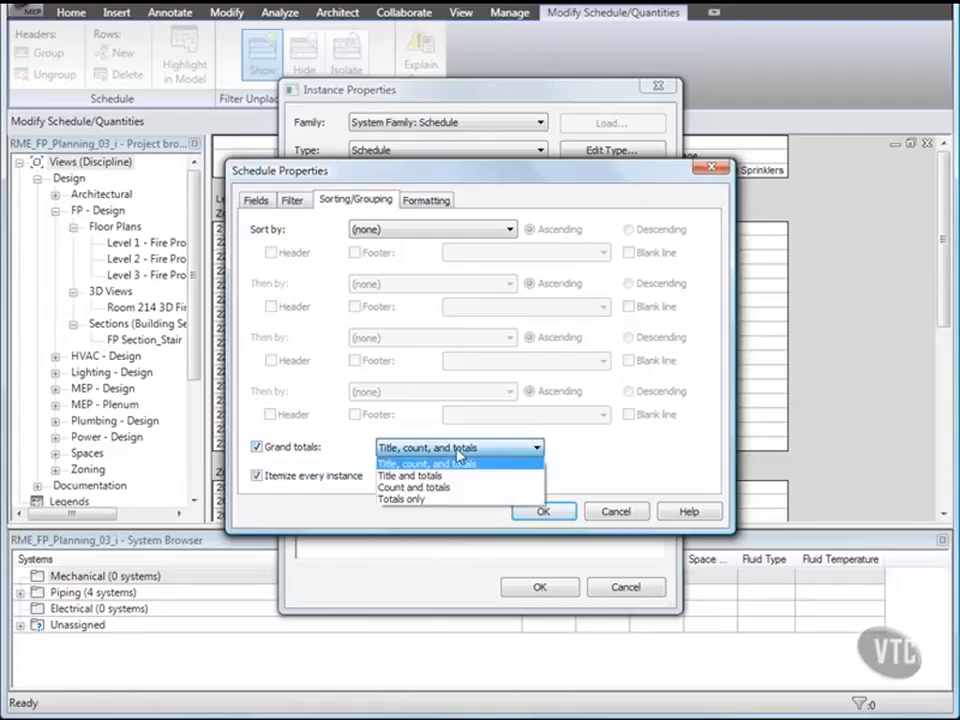
click(410, 499)
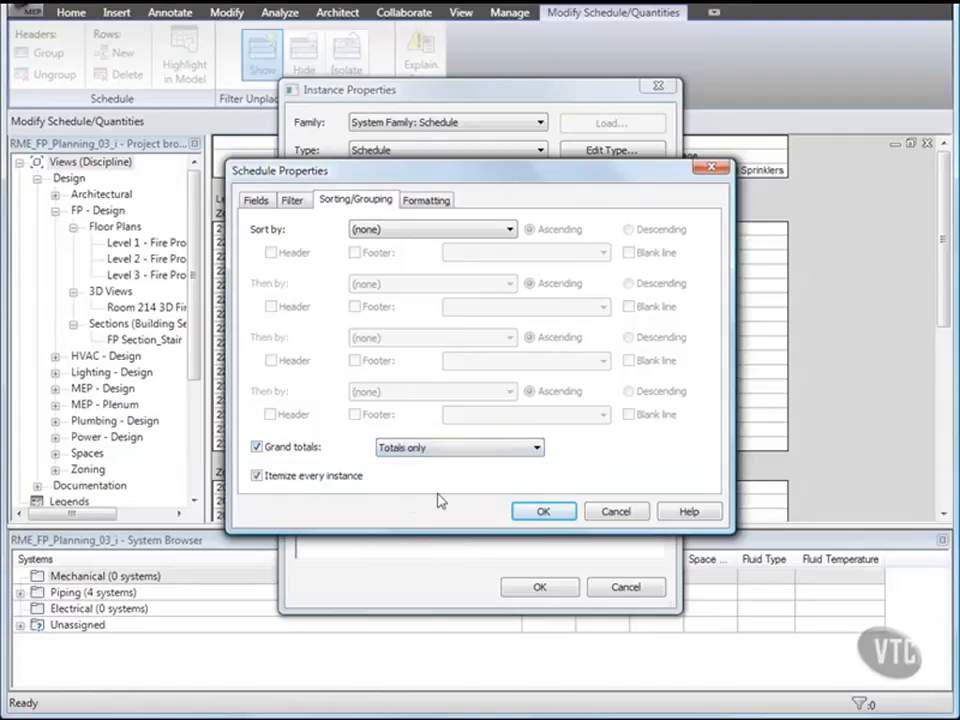
click(541, 512)
click(541, 512)
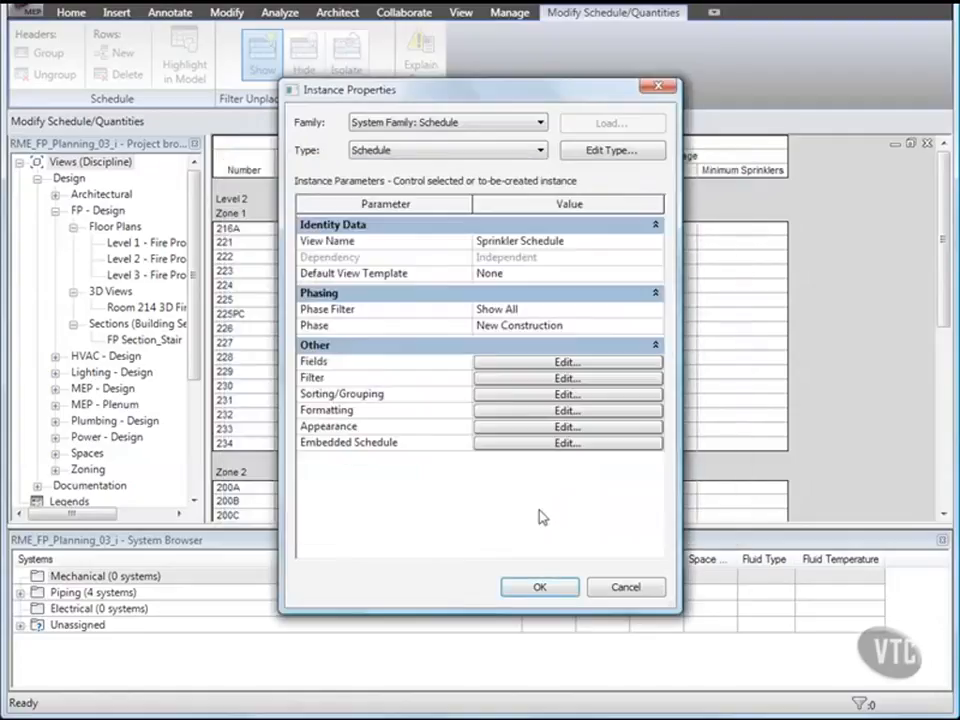
click(538, 590)
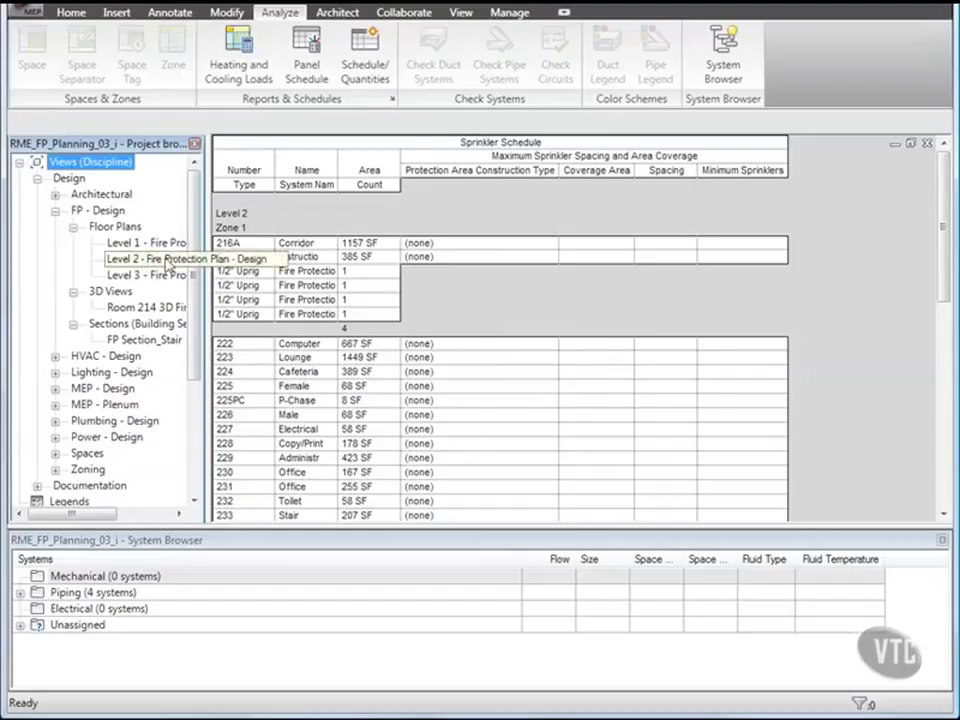
- Open the Level 2 Fire Protection Plan and tile all open views side by side with the schedules
double_click(168, 260)
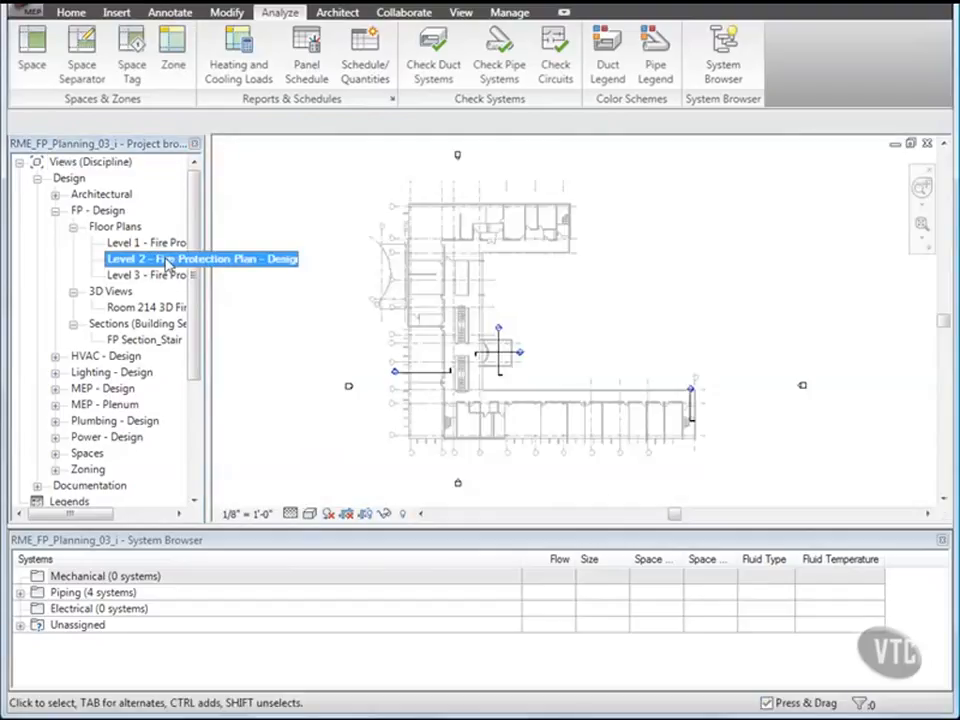
click(461, 14)
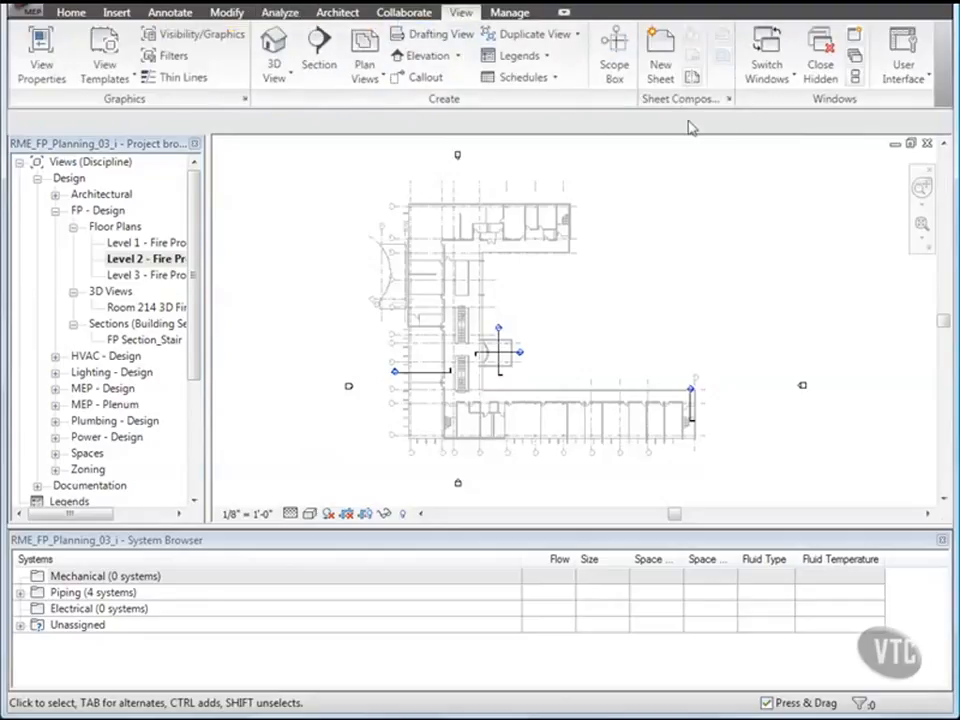
click(856, 78)
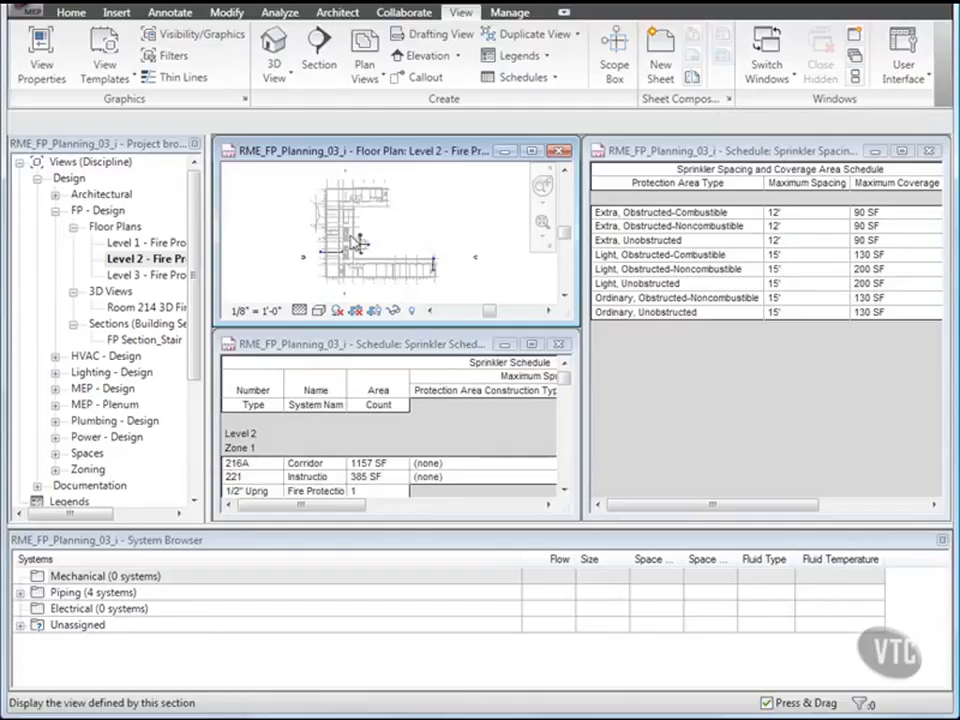
- Inspect the Identity Data and Fire Protection properties of the Instruction 221 space in the floor plan
scroll(352, 240, up, 5)
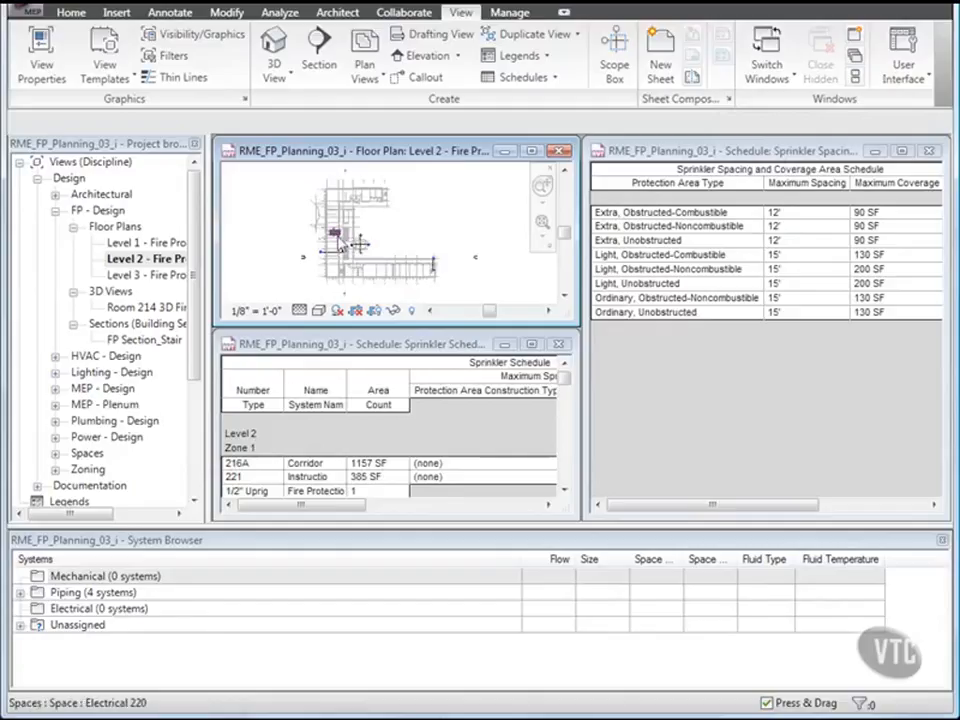
middle_drag(356, 253, 371, 299)
click(343, 254)
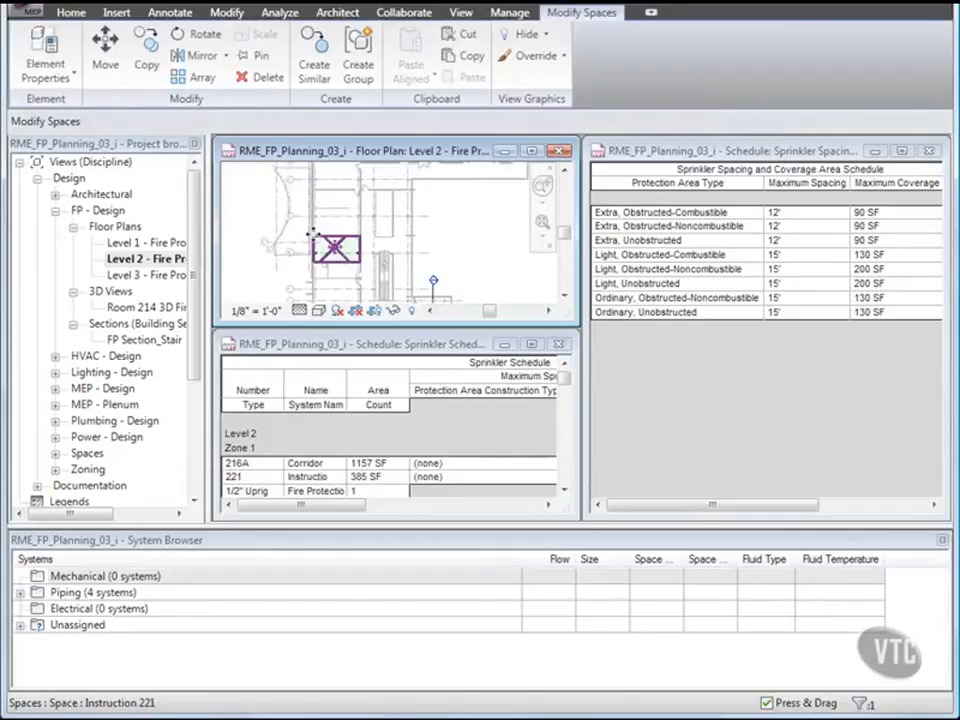
click(44, 52)
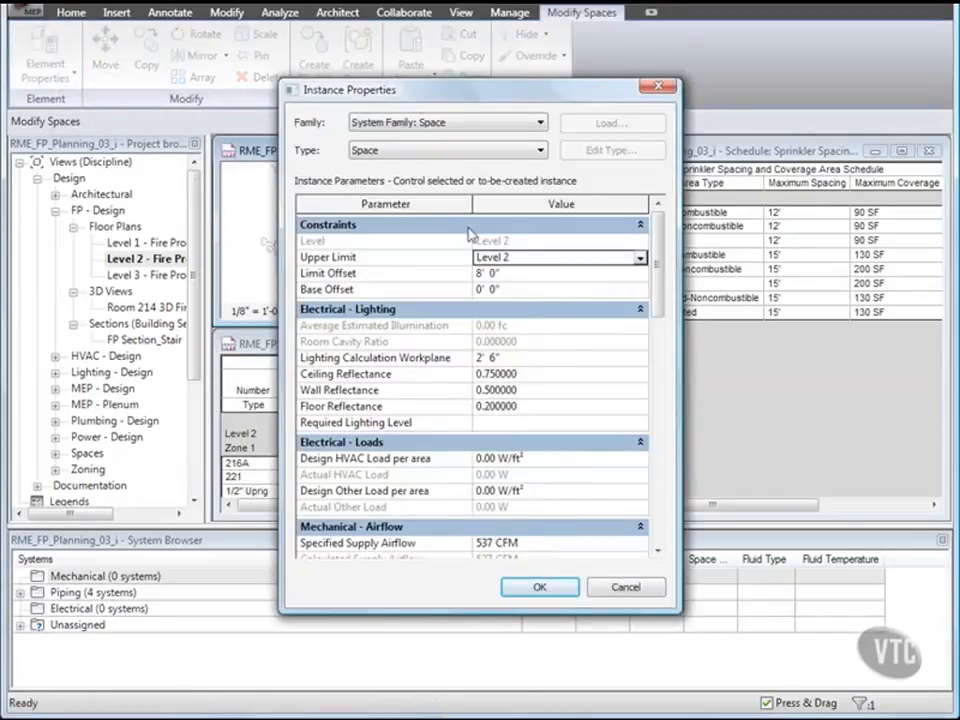
drag(659, 268, 671, 437)
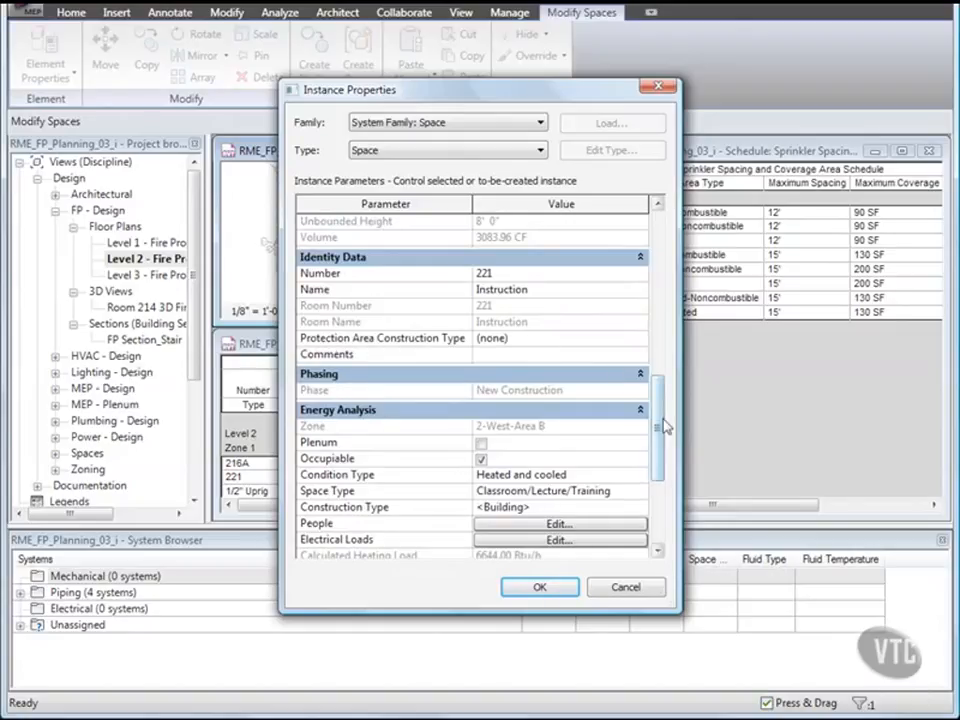
drag(661, 427, 661, 484)
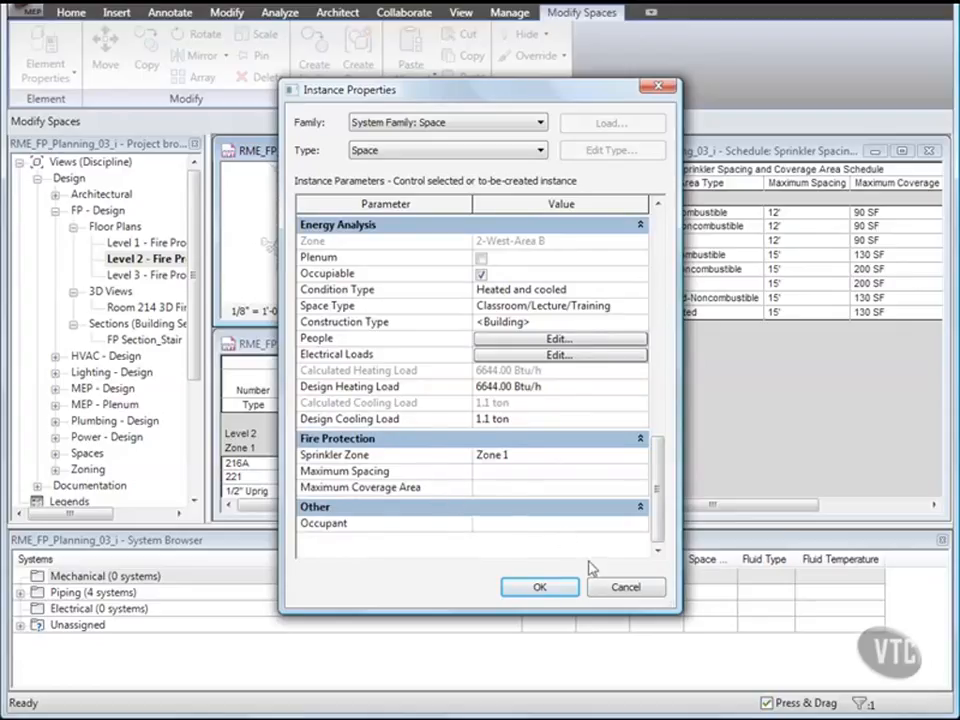
click(626, 587)
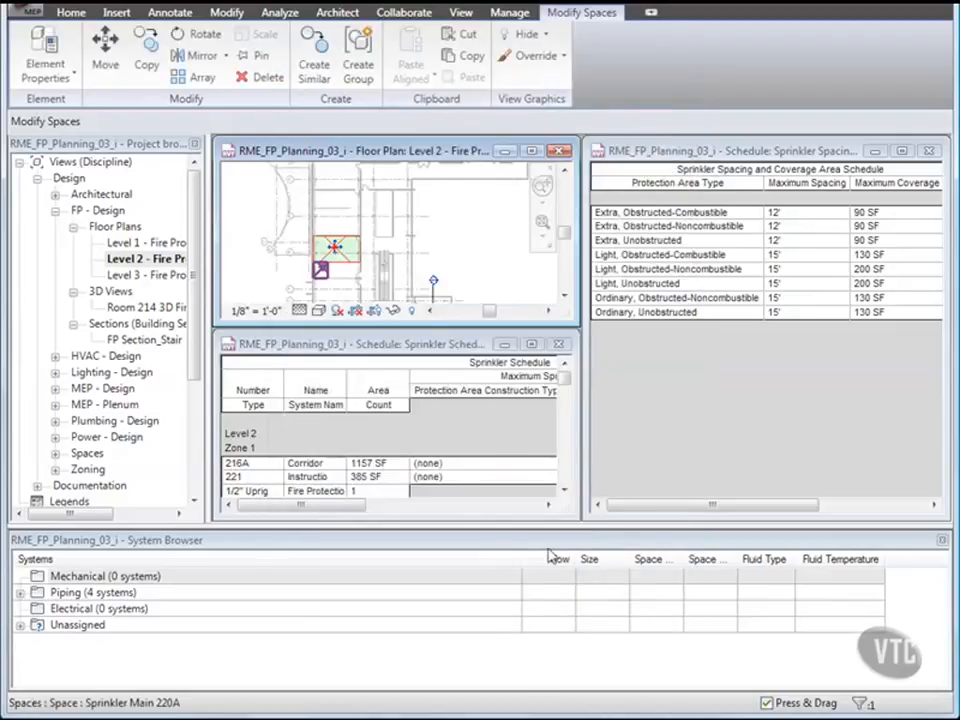
- Set the Protection Area Construction Type of space 221 to Ordinary, Unobstructed in the Sprinkler Schedule
click(343, 352)
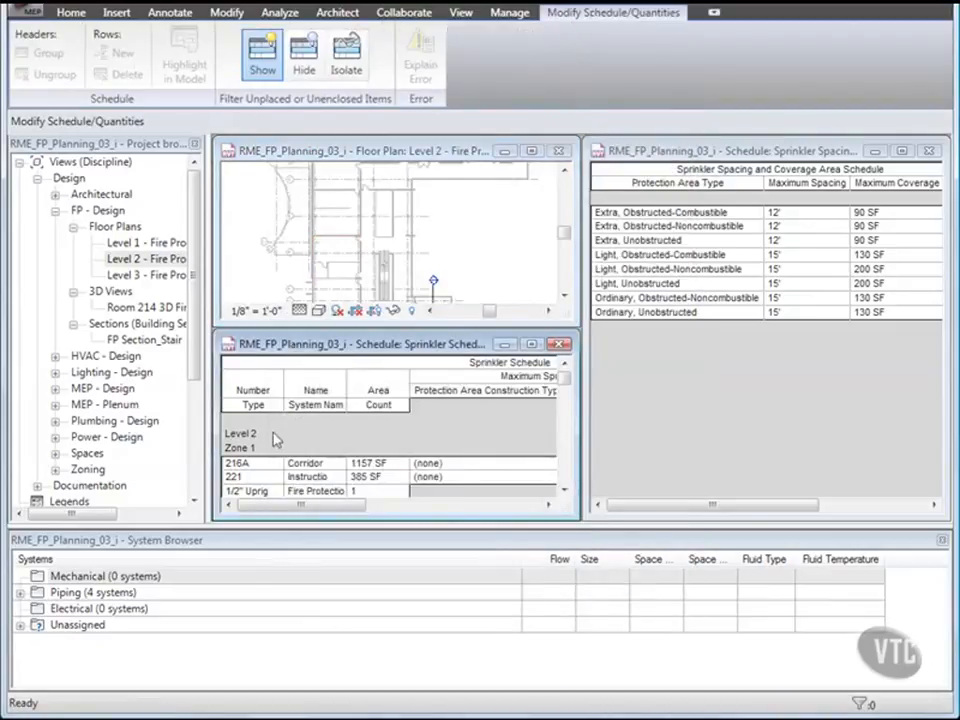
click(233, 478)
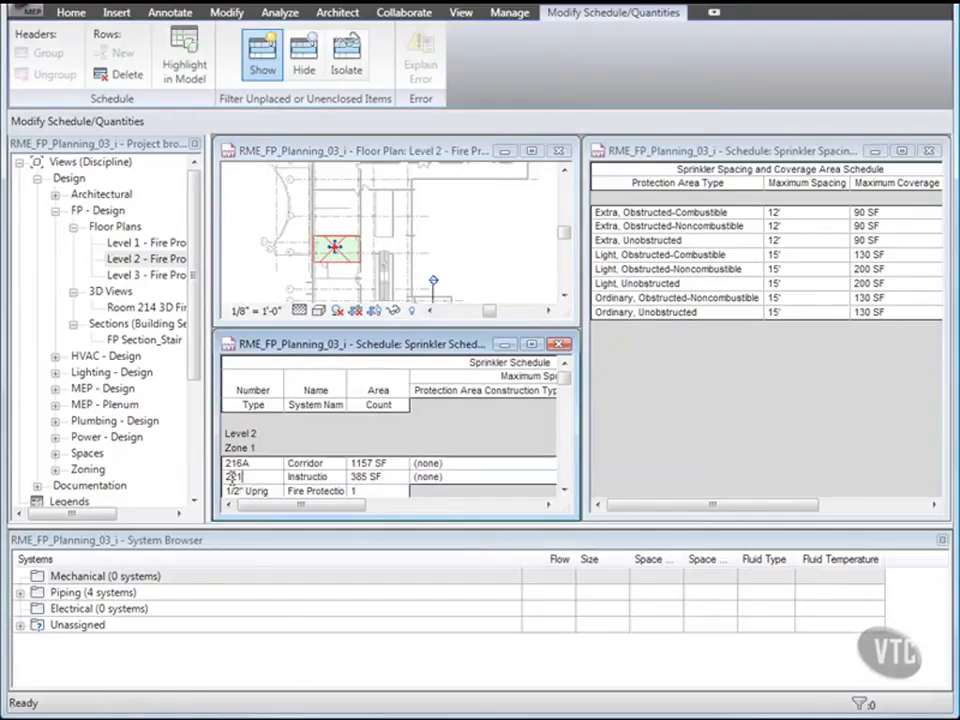
click(471, 478)
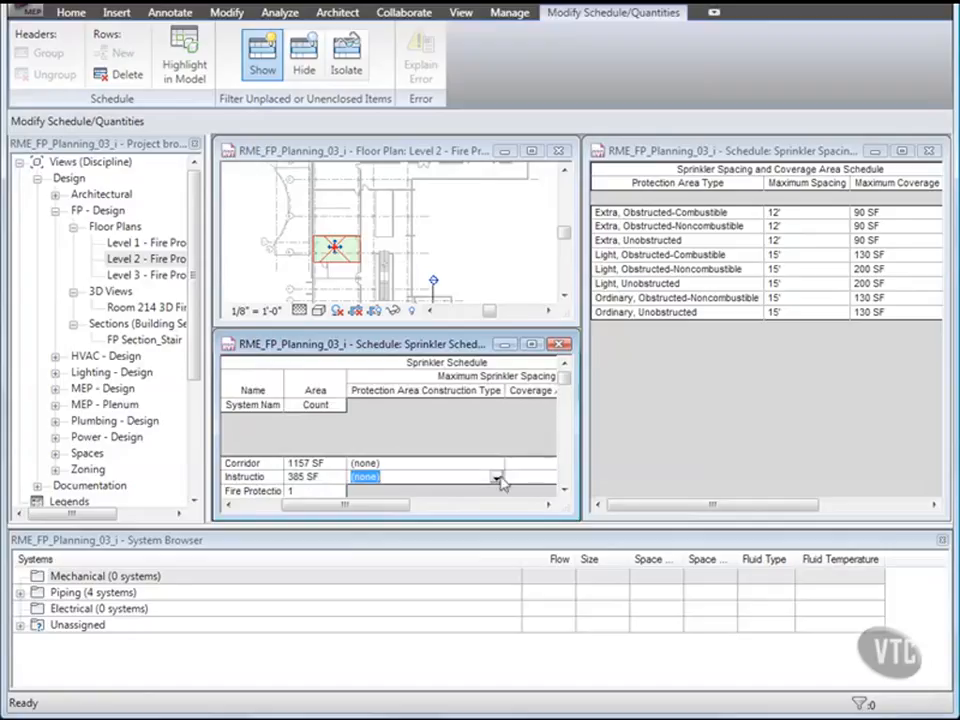
click(496, 479)
drag(521, 526, 523, 546)
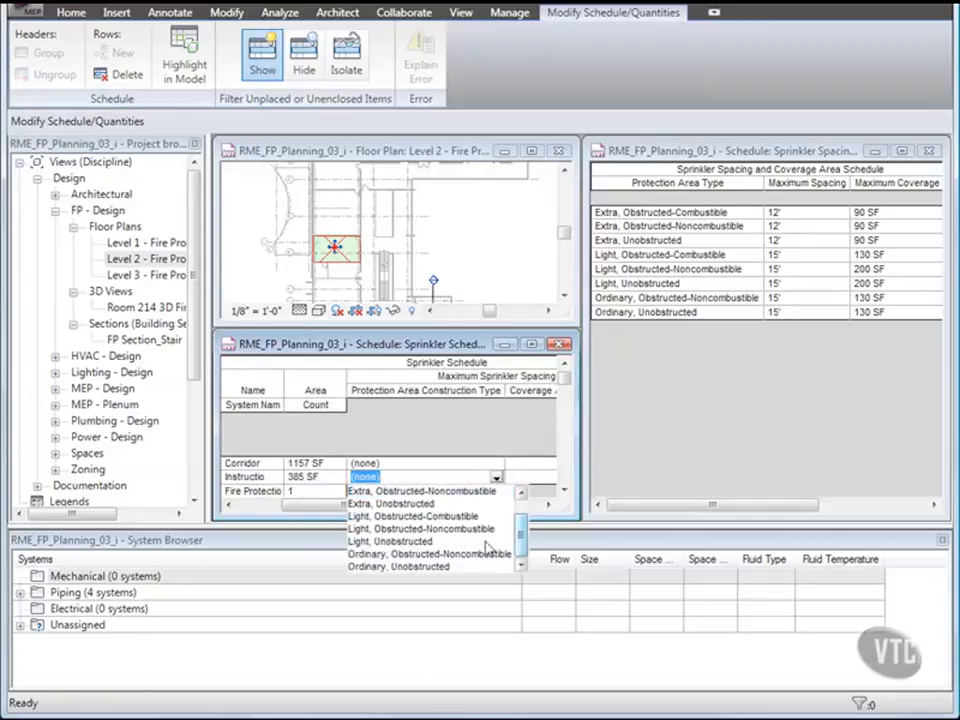
click(412, 567)
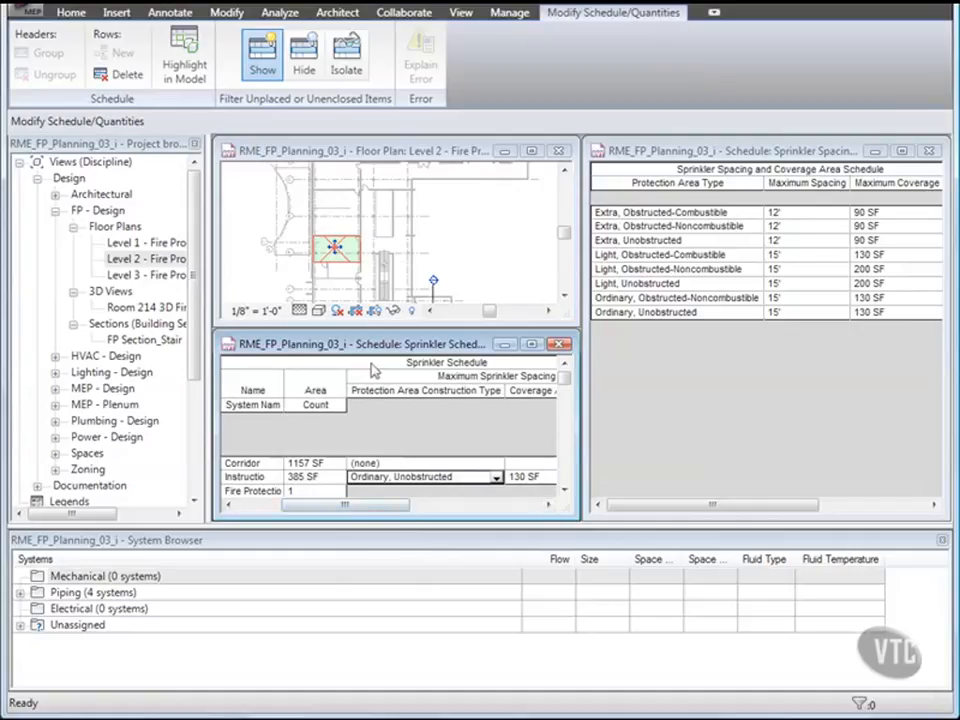
- Set the Protection Area Construction Type to Light, Unobstructed in the instance properties of the Instruction 221 space
click(333, 240)
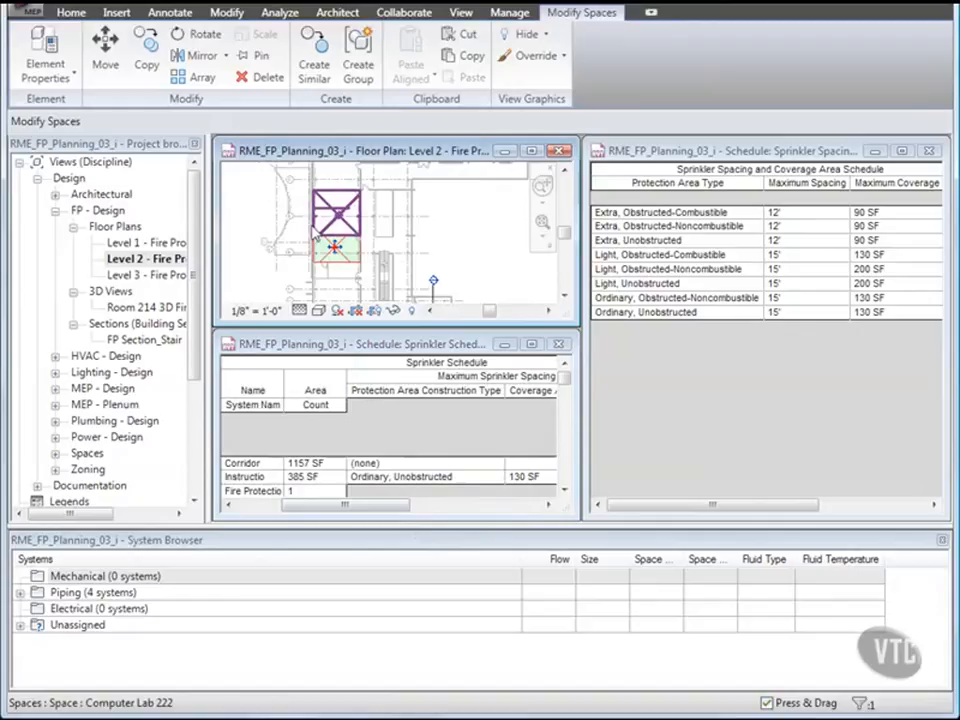
click(44, 45)
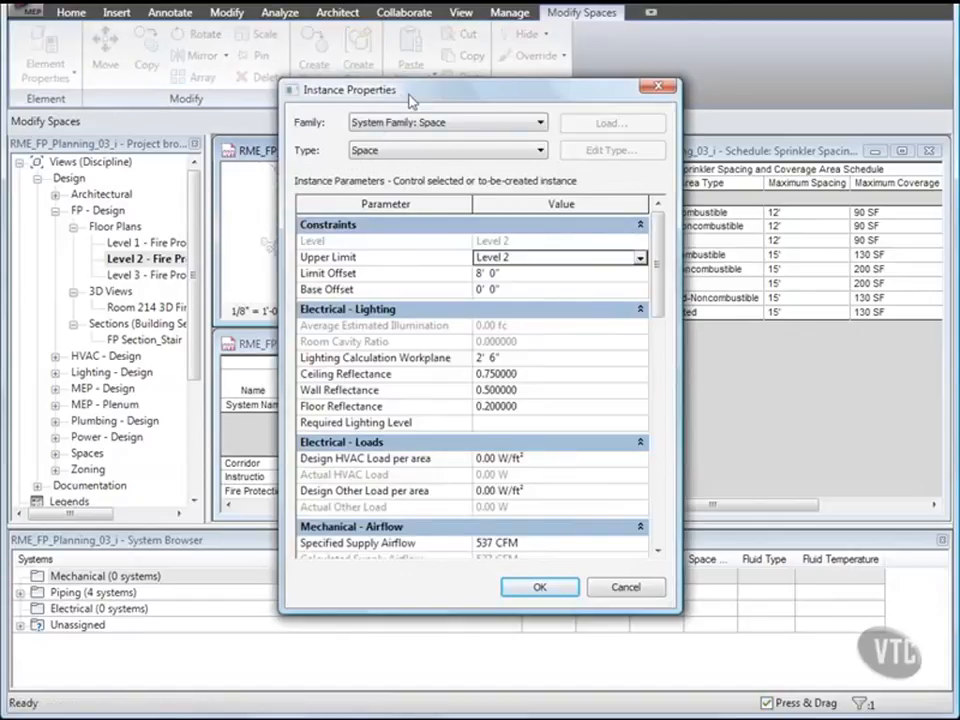
drag(658, 274, 668, 413)
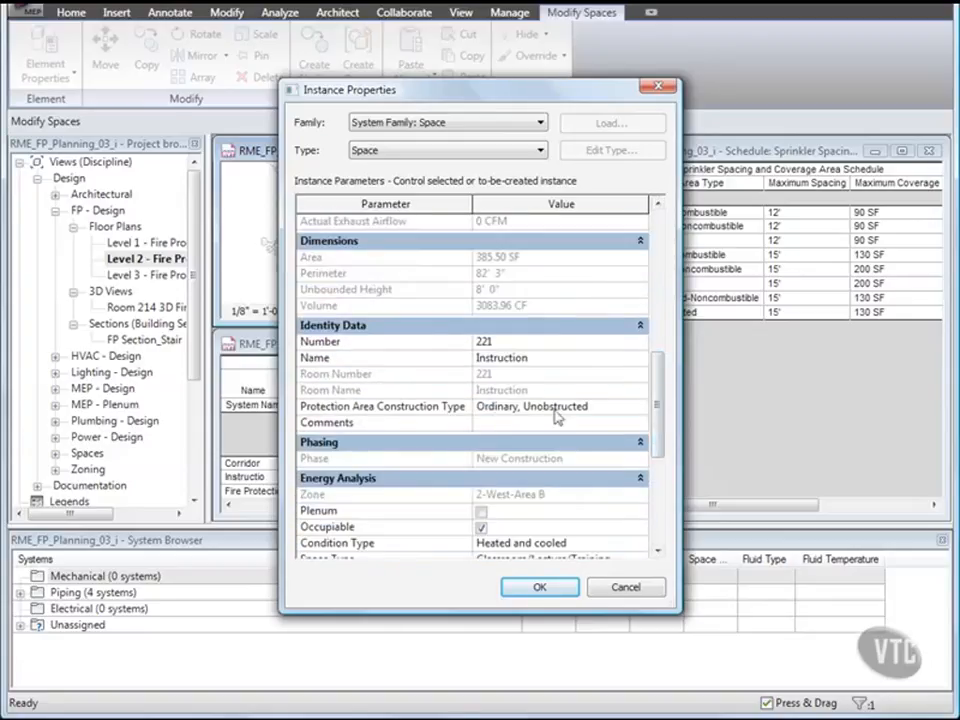
click(636, 414)
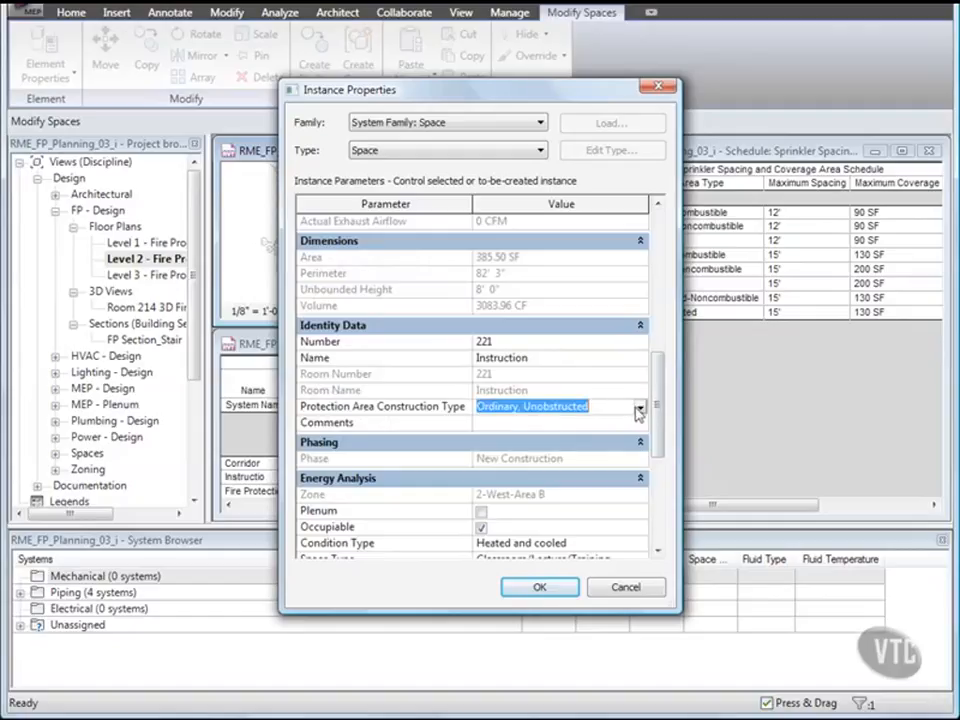
click(639, 408)
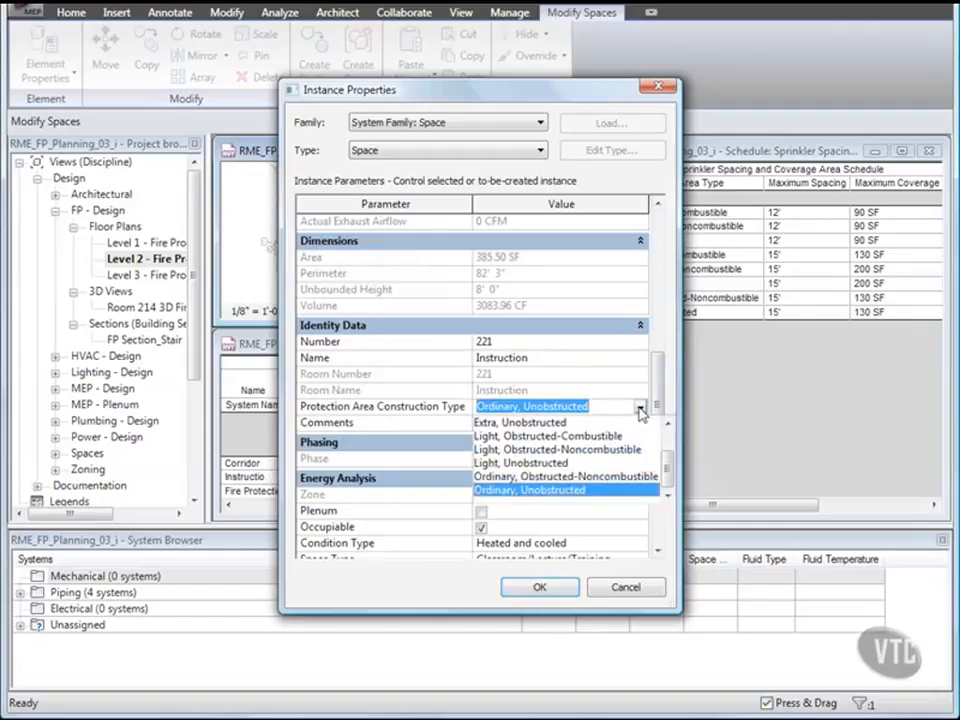
click(549, 464)
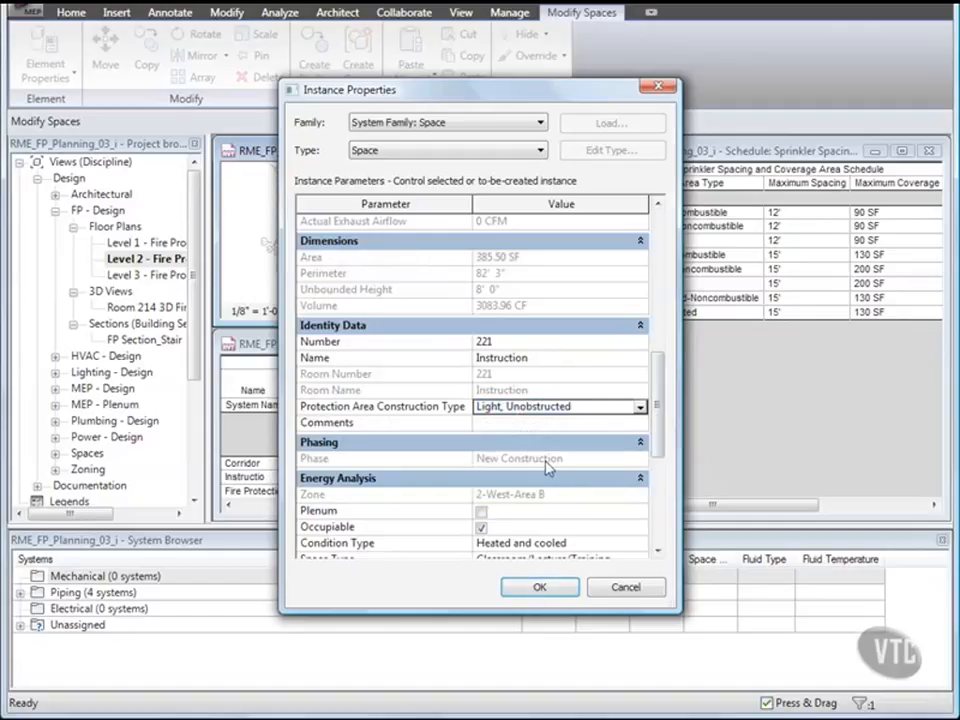
click(540, 589)
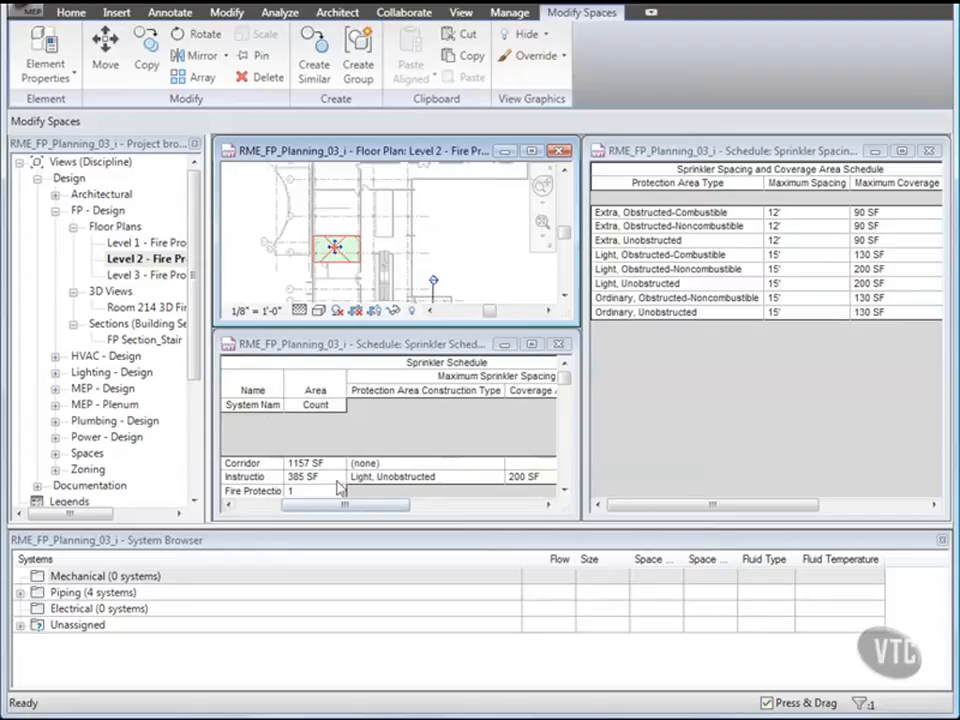
click(458, 486)
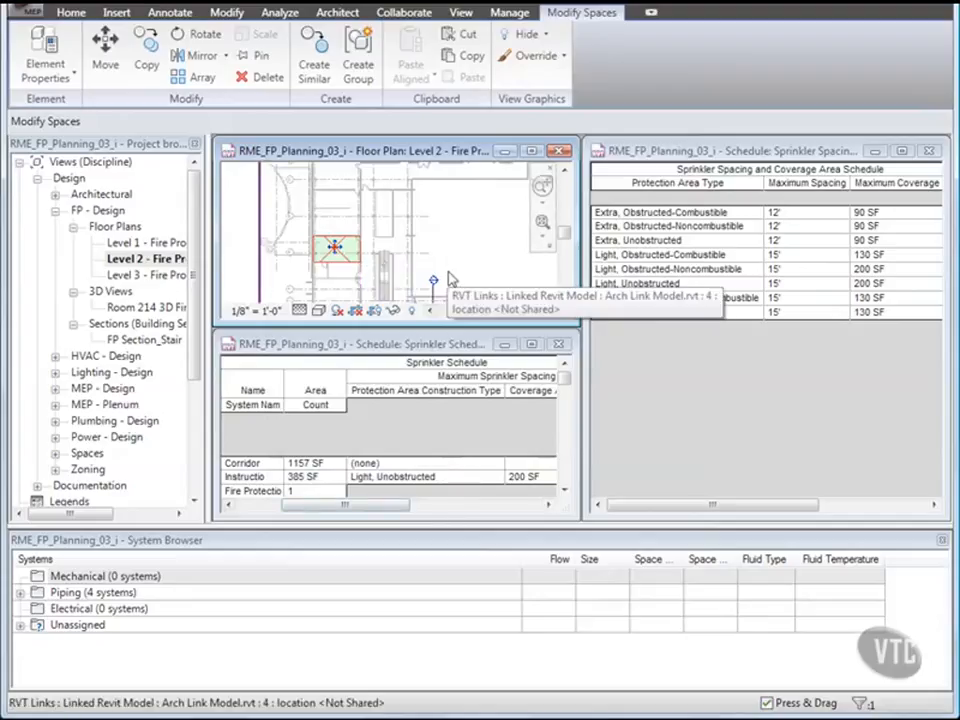
- Close the Sprinkler Spacing and Coverage Area Schedule and tile the floor plan with the Sprinkler Schedule
click(928, 150)
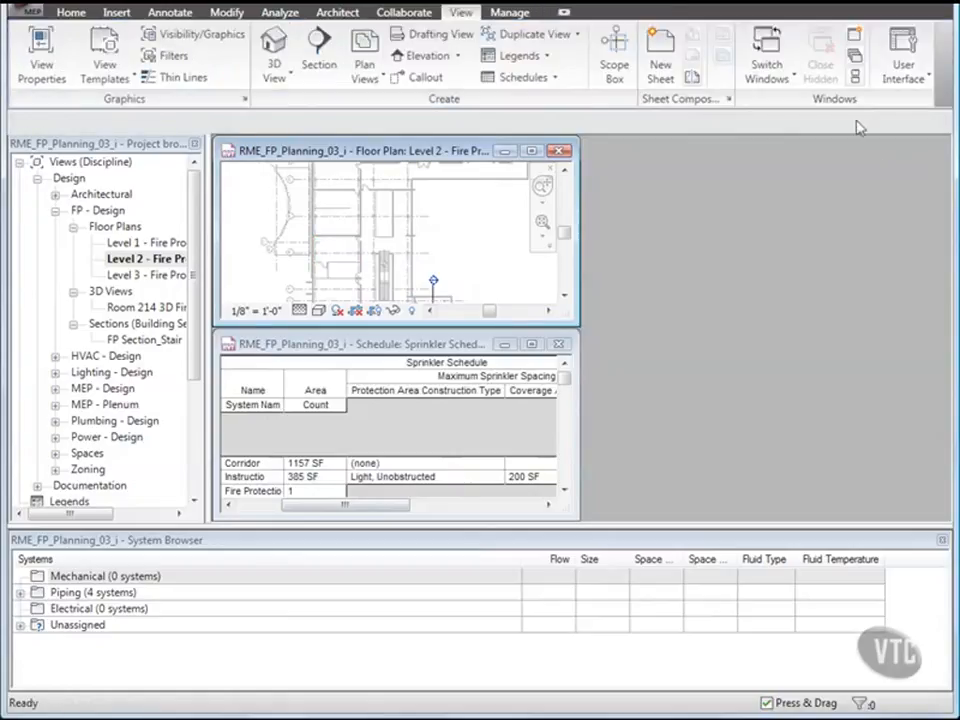
click(855, 77)
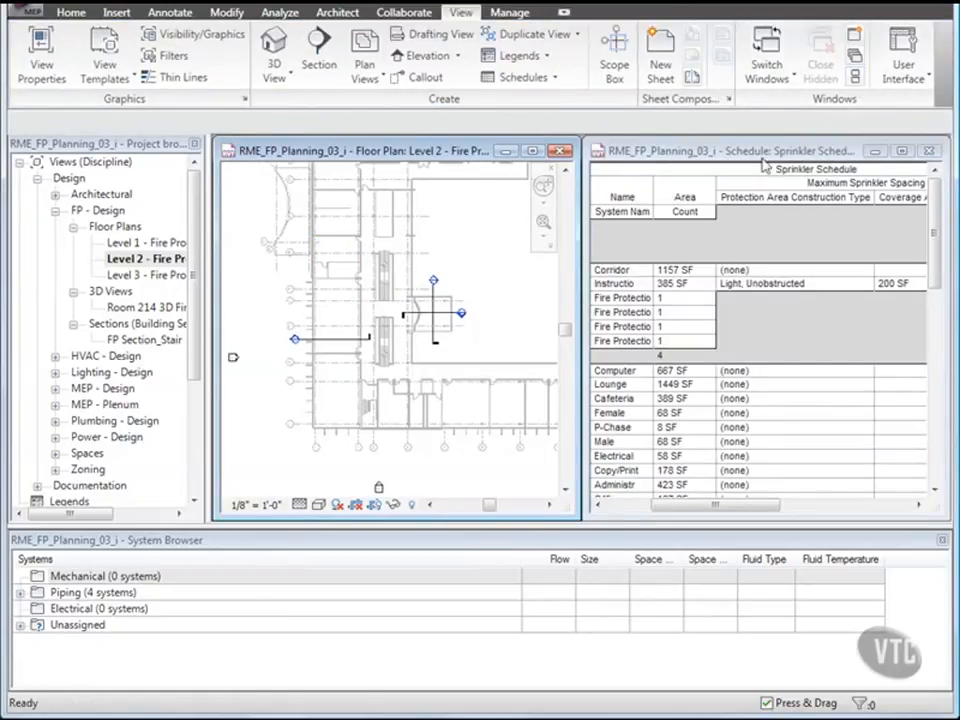
- Select all elements in the upper wing of the Level 2 floor plan and filter the selection to Spaces only, excluding Sprinklers
click(391, 243)
middle_drag(367, 262, 345, 345)
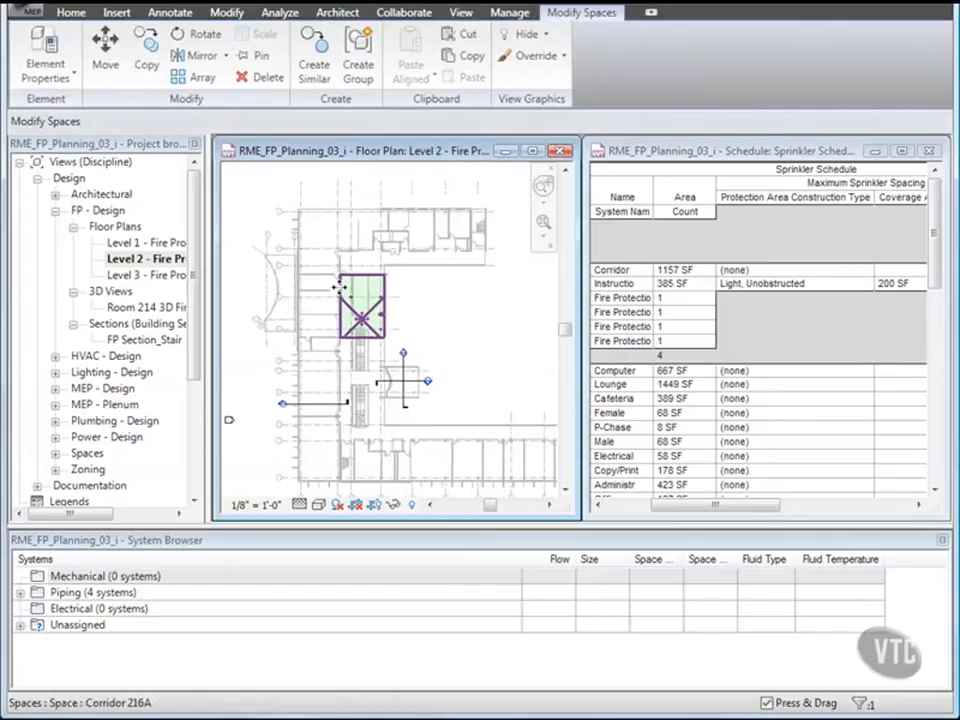
middle_drag(341, 290, 331, 306)
drag(273, 366, 506, 208)
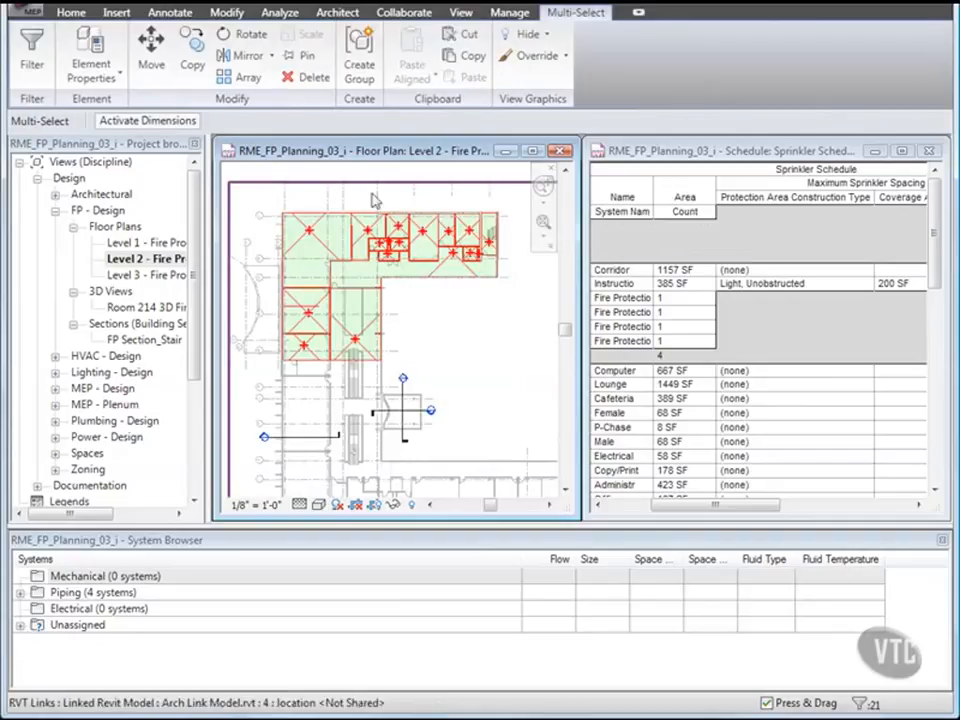
click(33, 58)
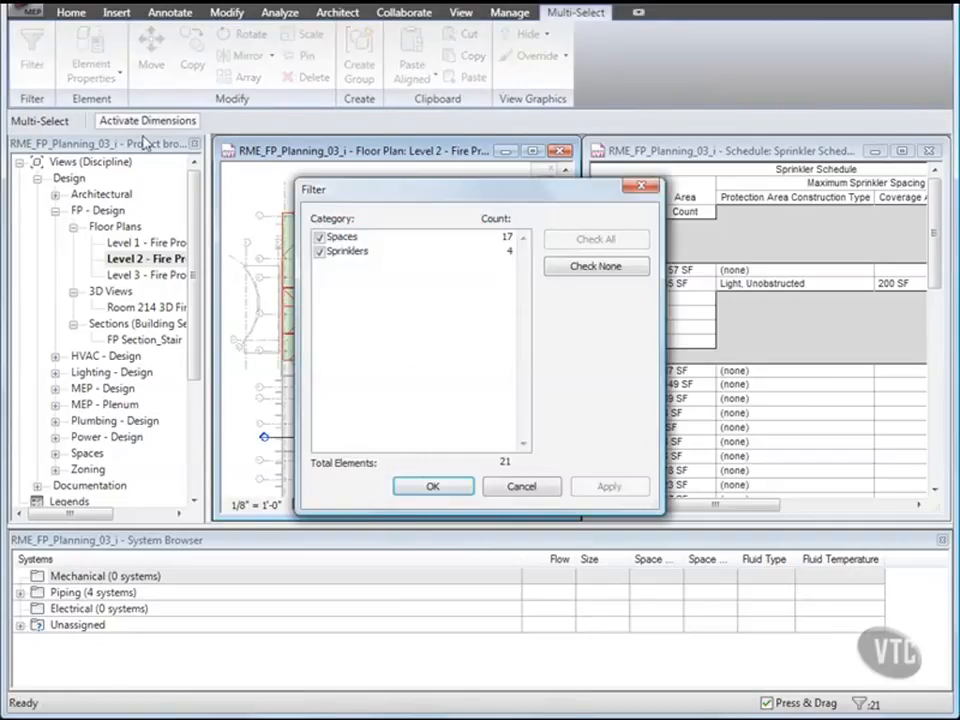
click(319, 252)
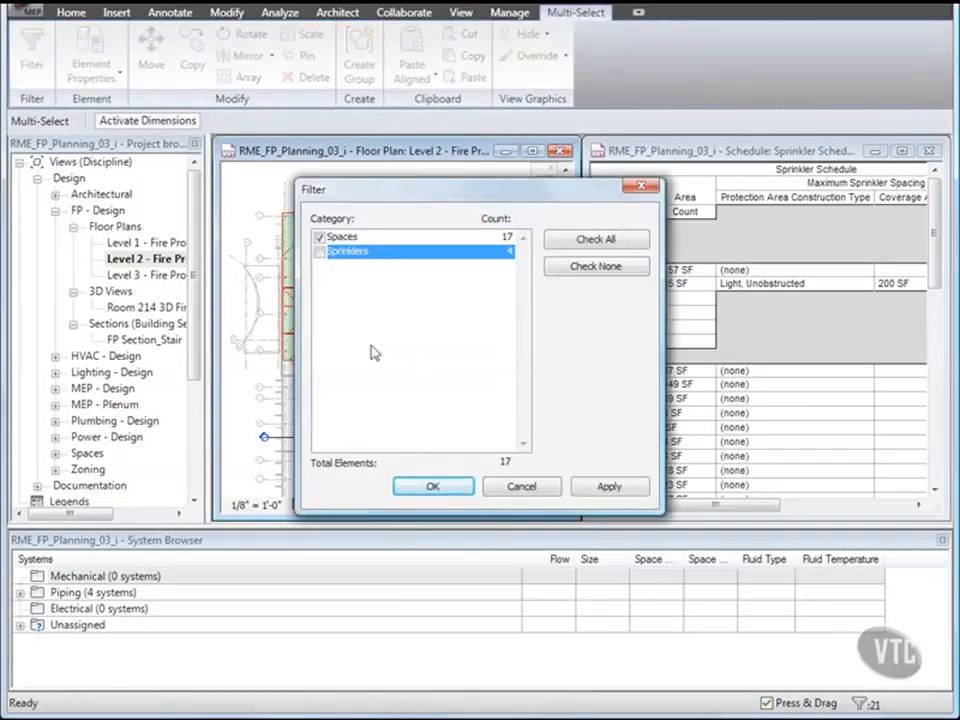
click(432, 486)
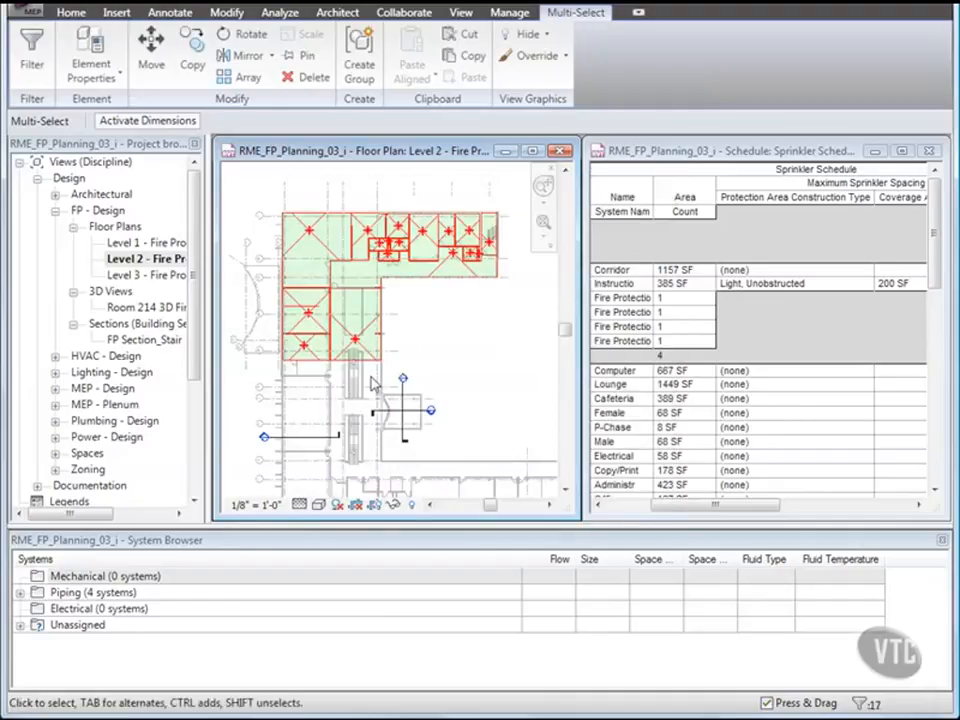
- Set the Protection Area Construction Type of the selected spaces to Ordinary, Unobstructed in their instance properties
click(92, 50)
drag(658, 279, 671, 429)
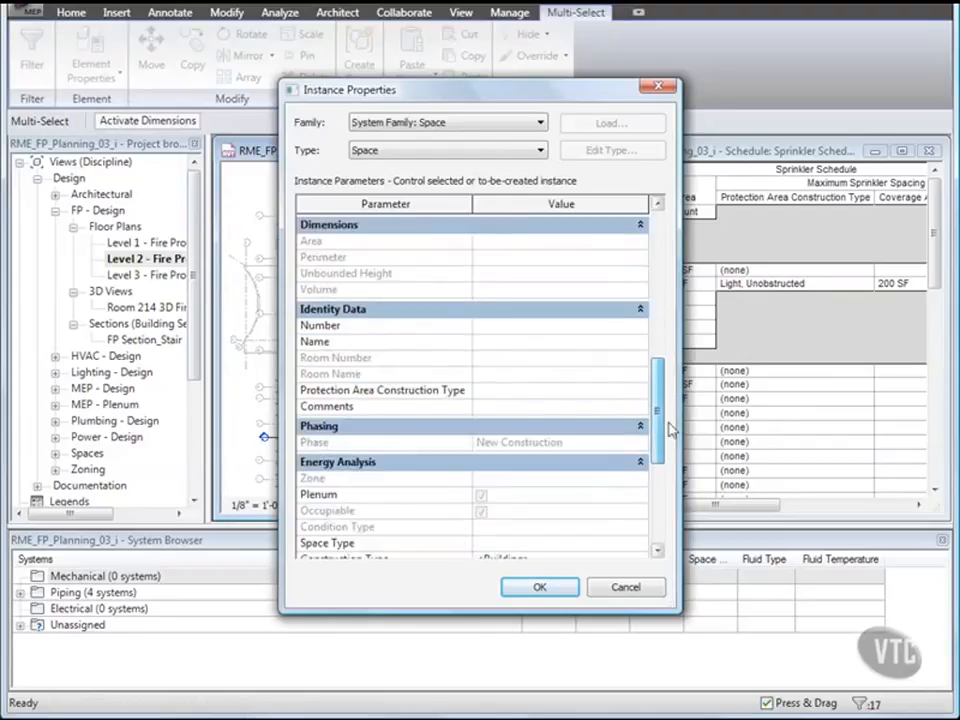
click(512, 391)
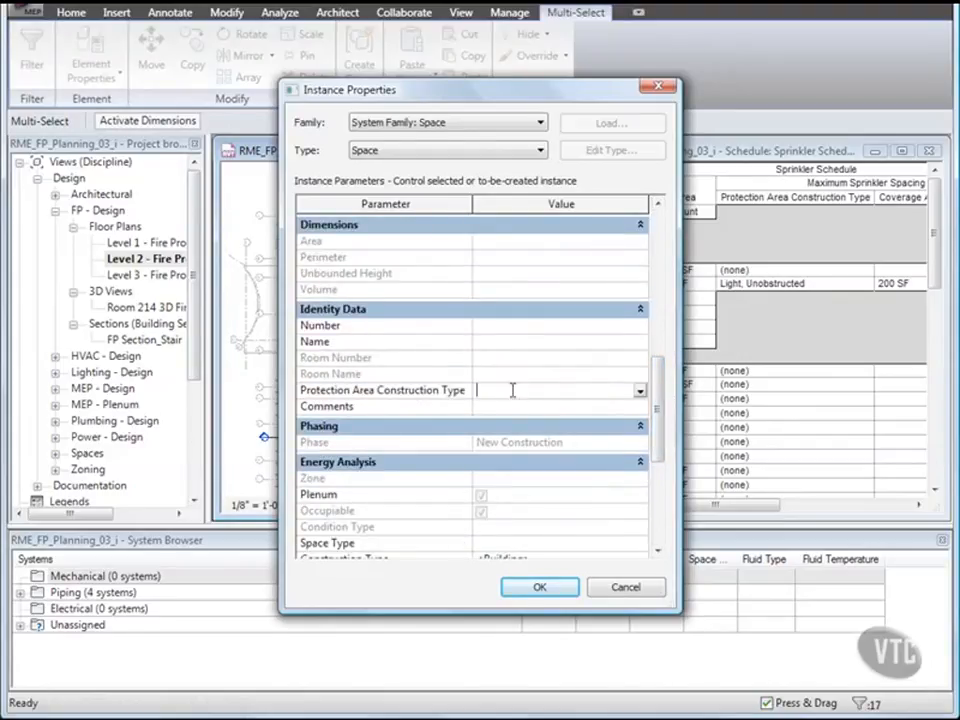
click(639, 392)
drag(673, 445, 671, 464)
click(548, 475)
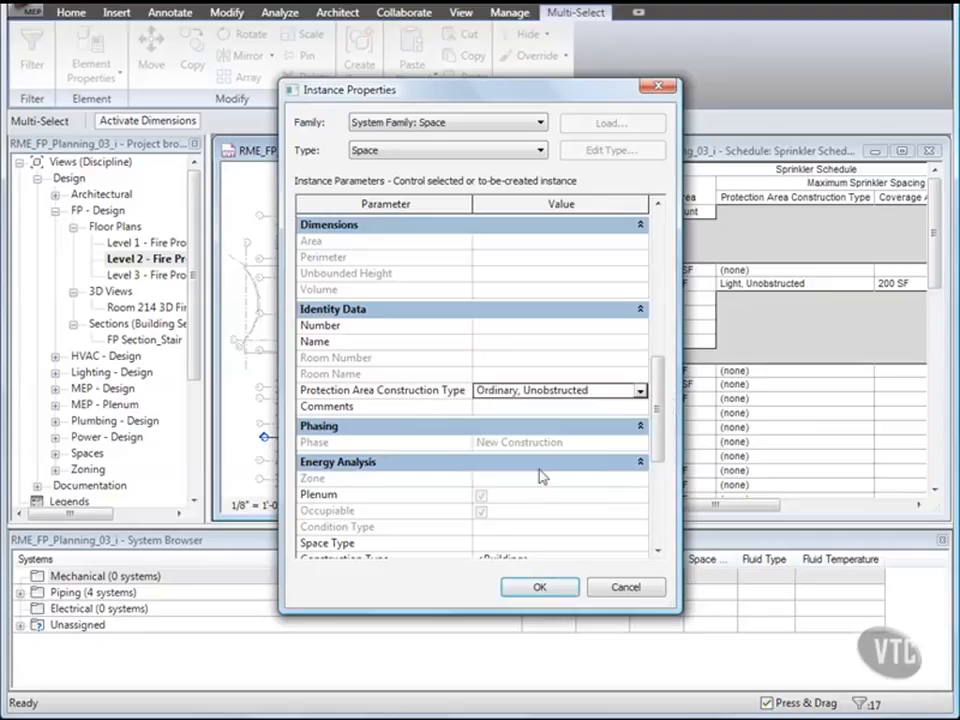
click(539, 587)
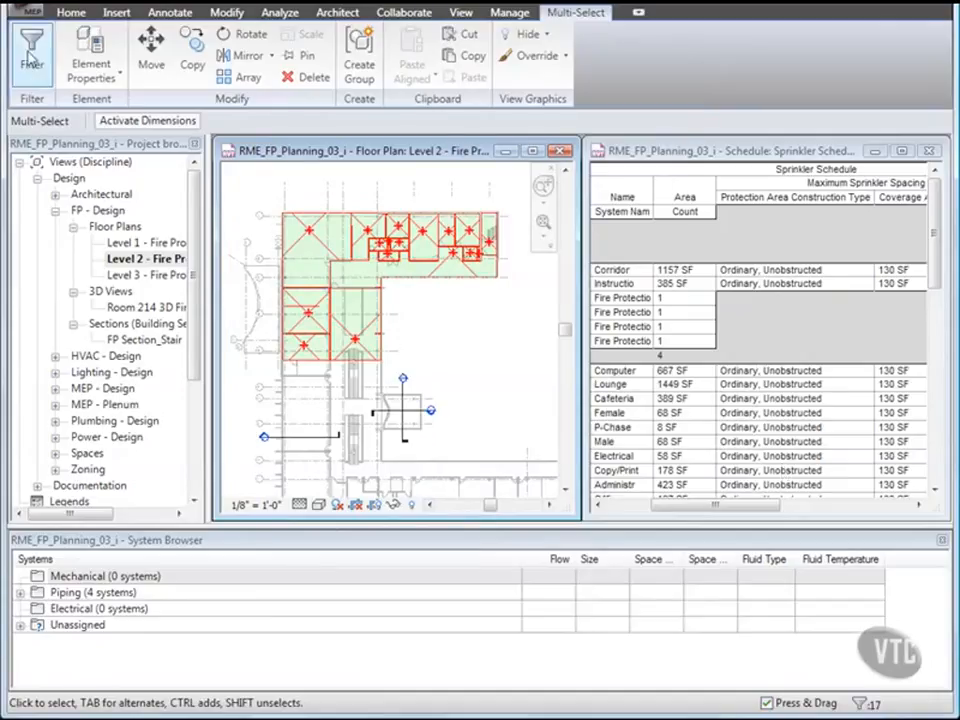
- Close the RME_FP_Planning_03_i project without saving the changes
click(26, 14)
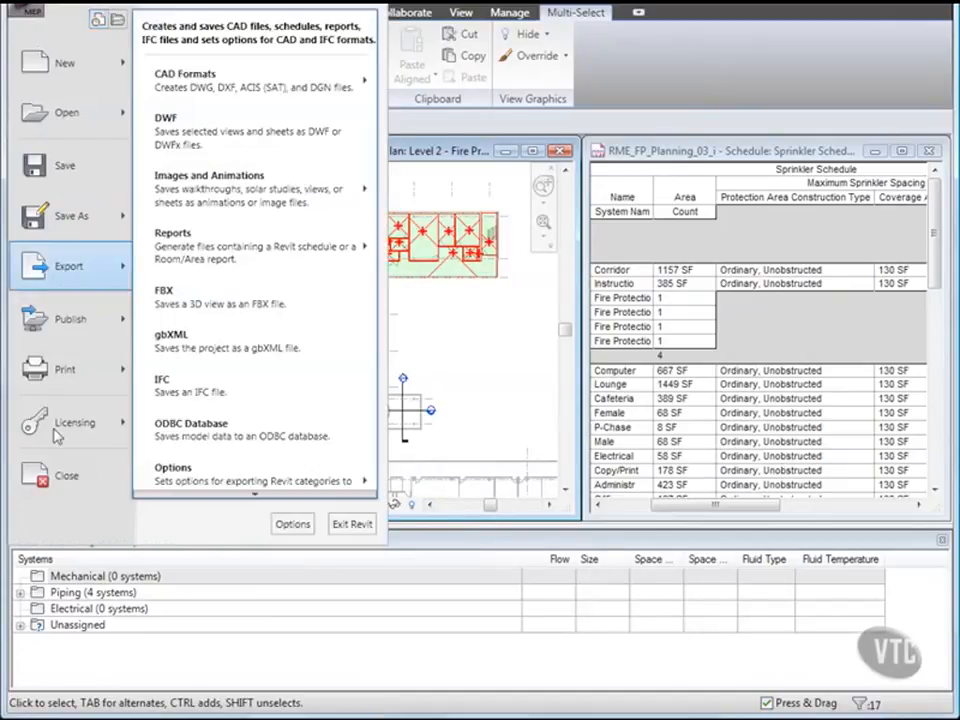
click(61, 476)
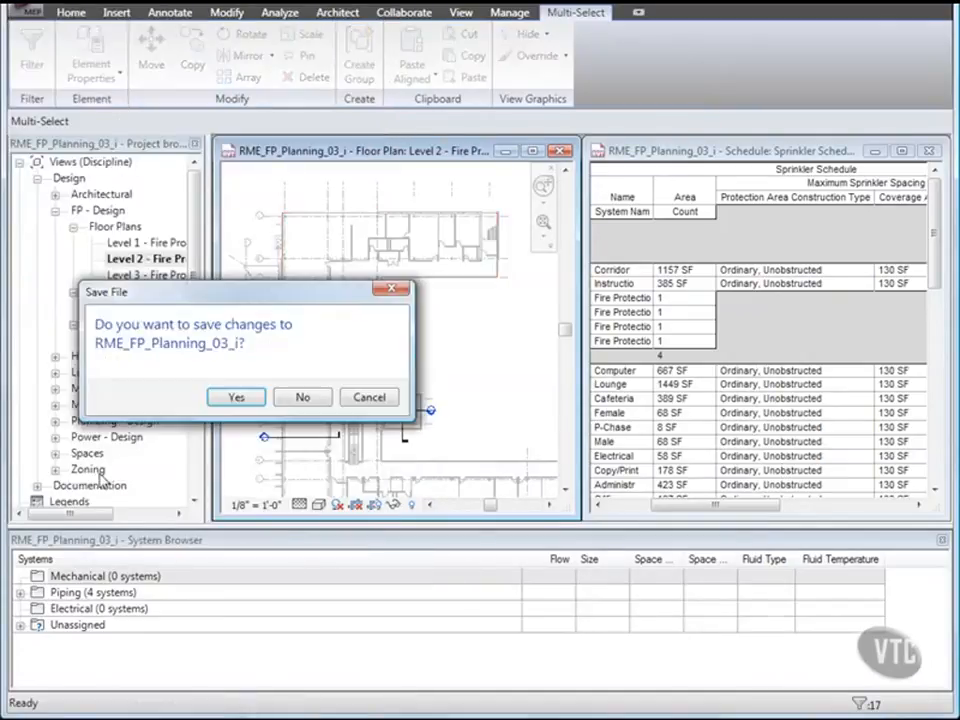
click(302, 397)
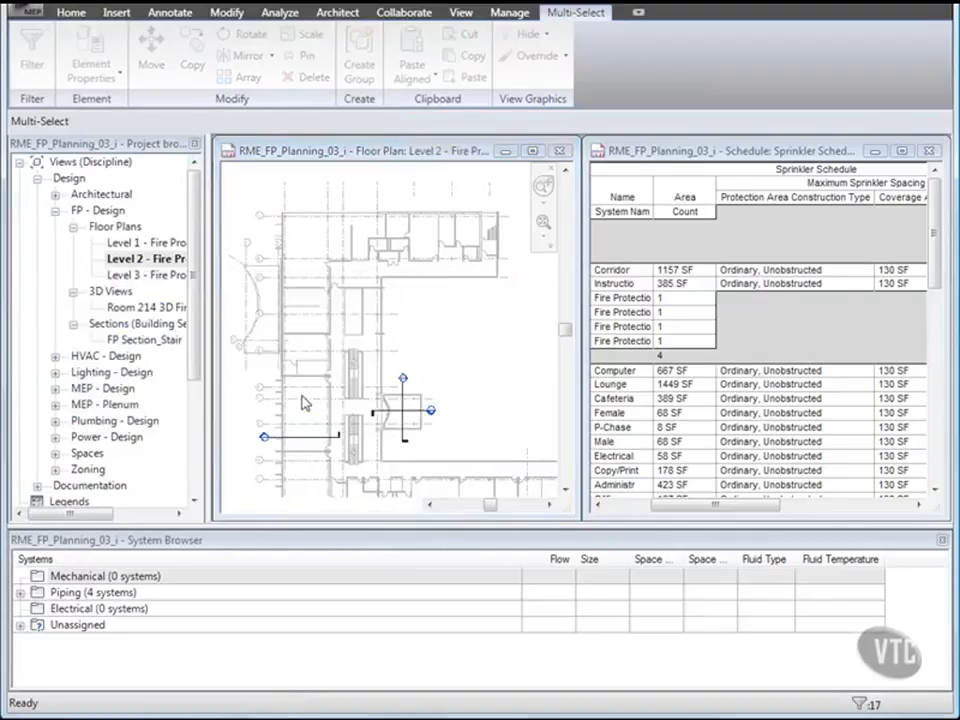